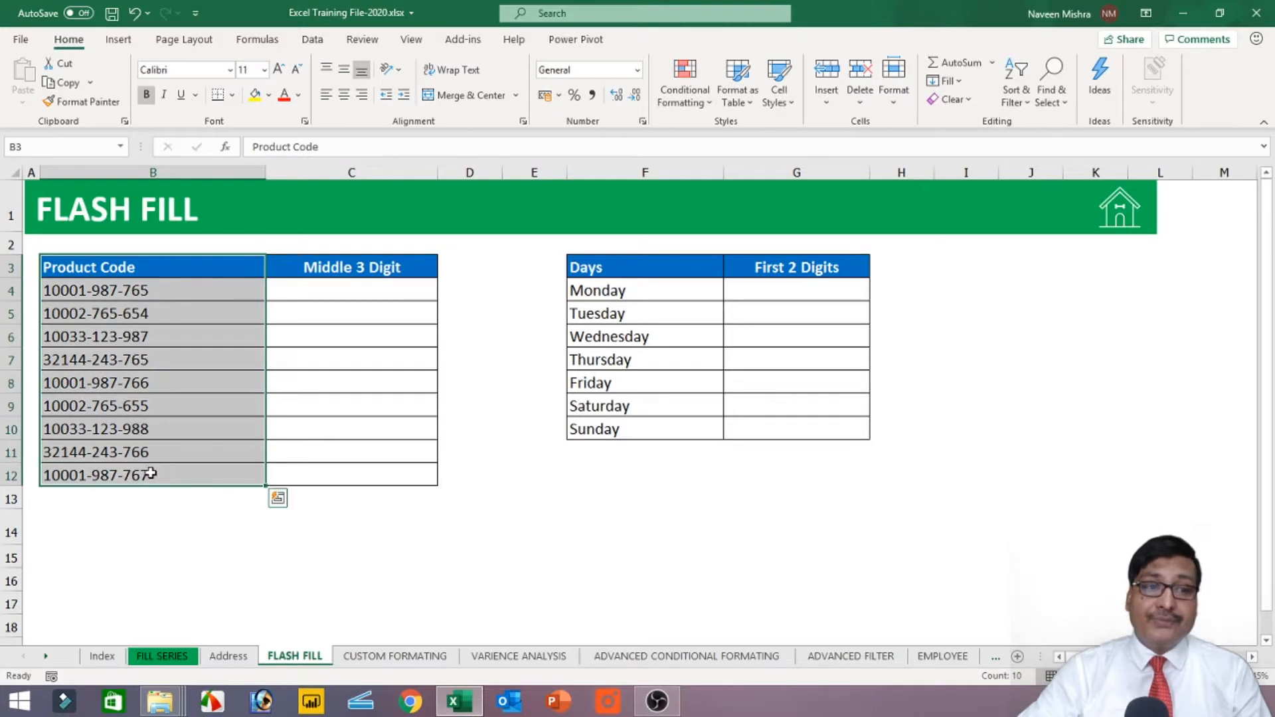
left_click(77, 299)
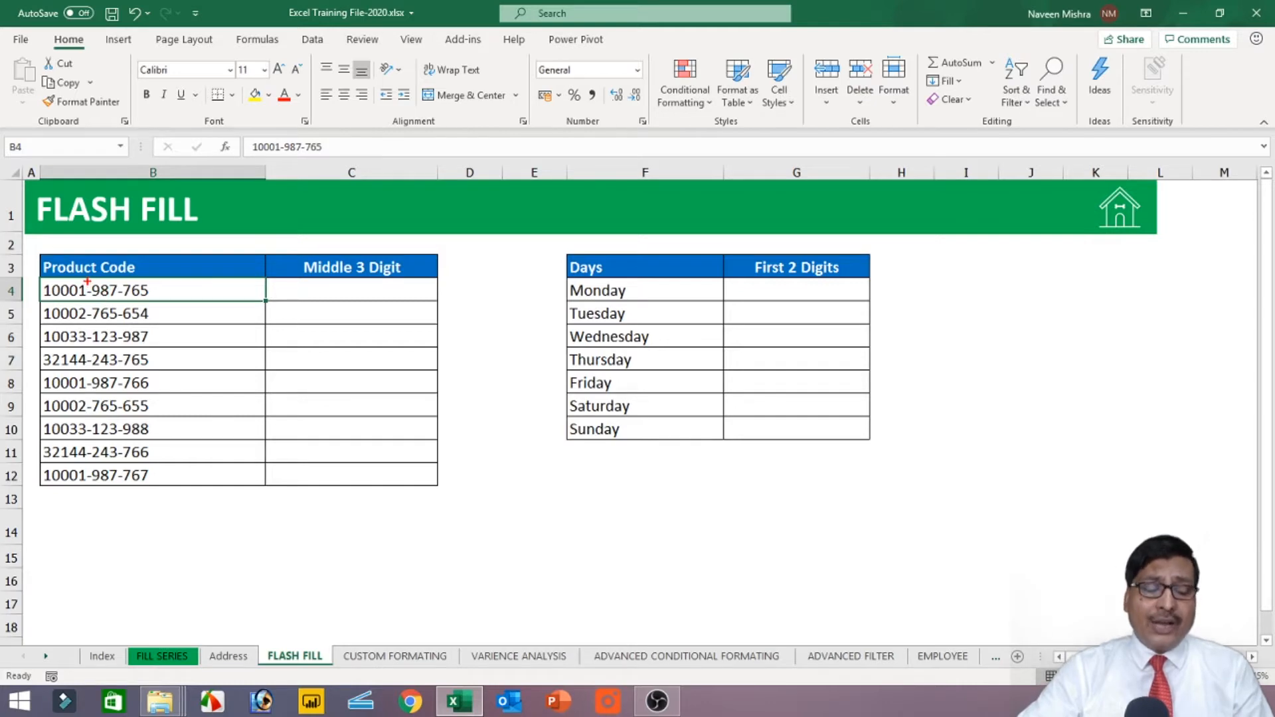
mouse_move(87, 282)
left_mouse_down()
mouse_move(115, 325)
mouse_move(119, 493)
left_mouse_up()
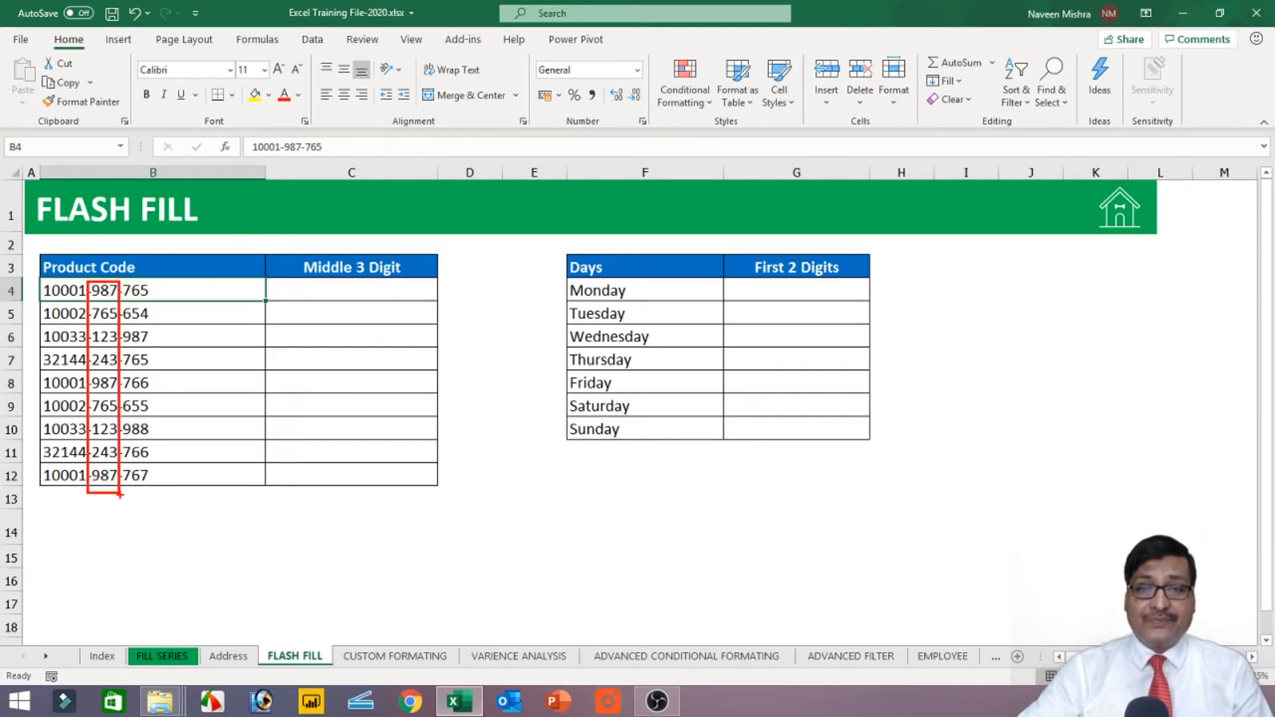
key("Escape")
Enter 987 in C4 and use Flash Fill to complete the Middle 3 Digit column from the product codes.
left_click(347, 285)
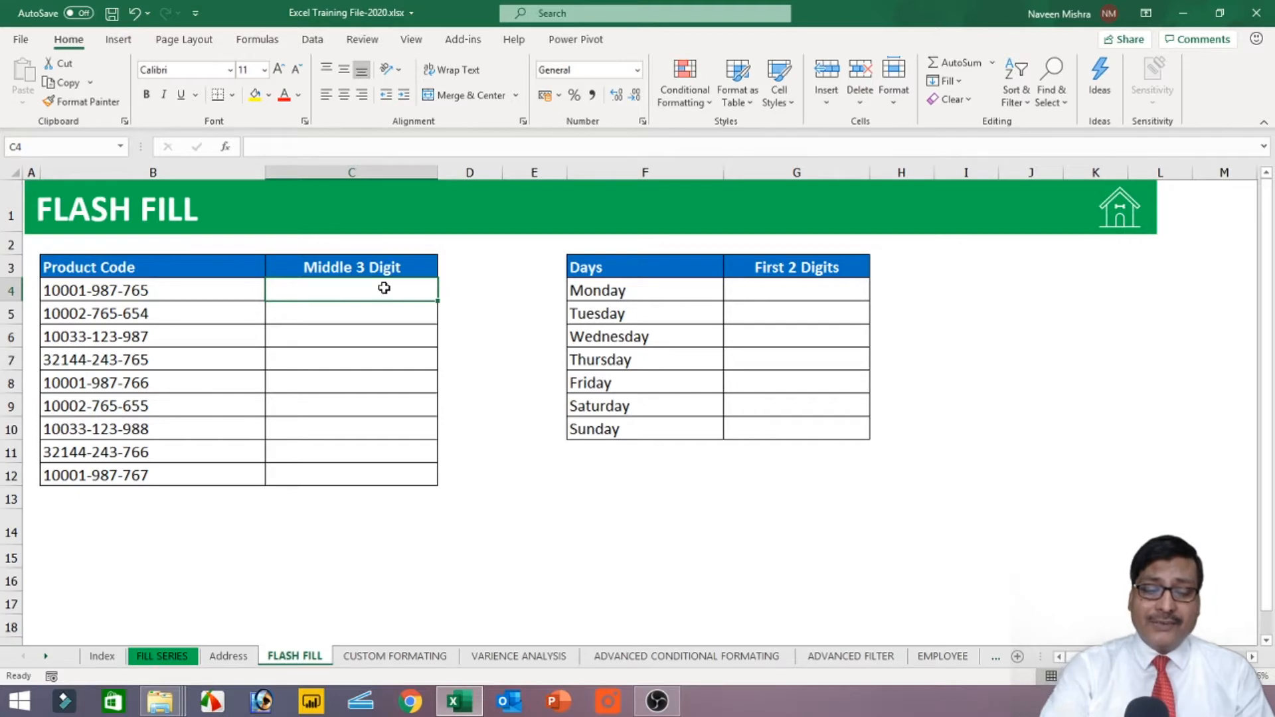
type("987")
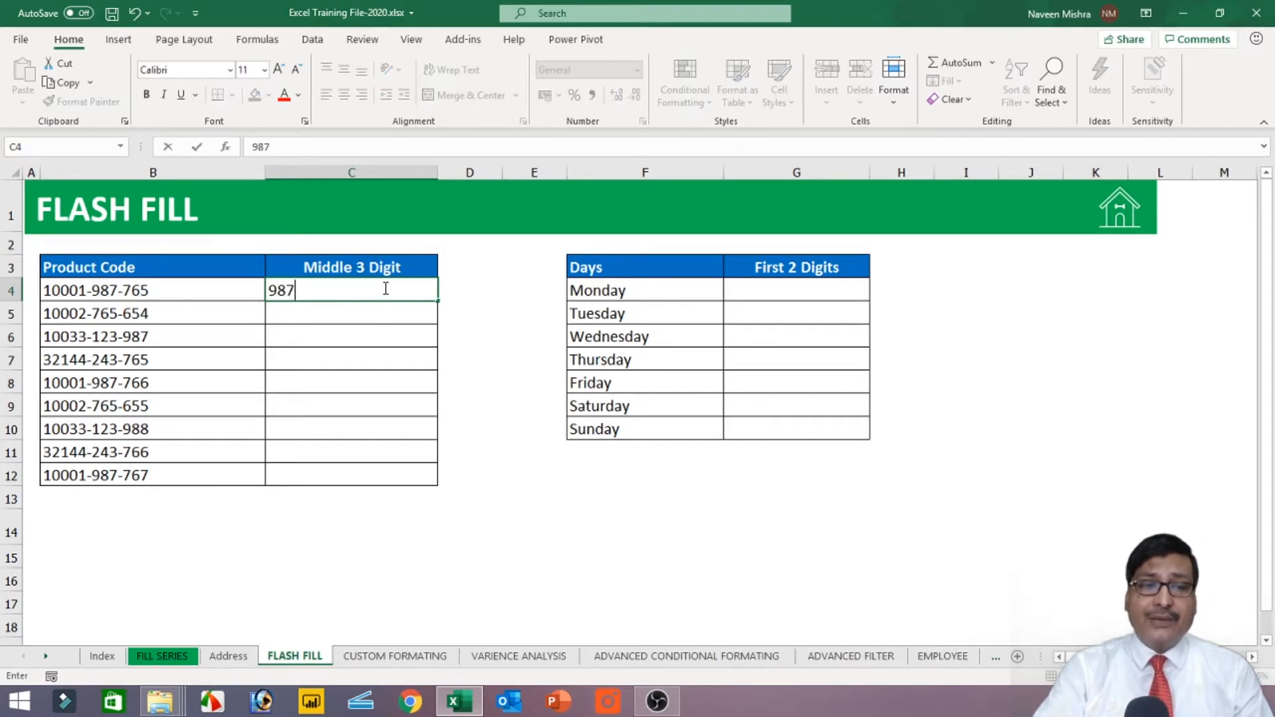
key("ctrl+Return")
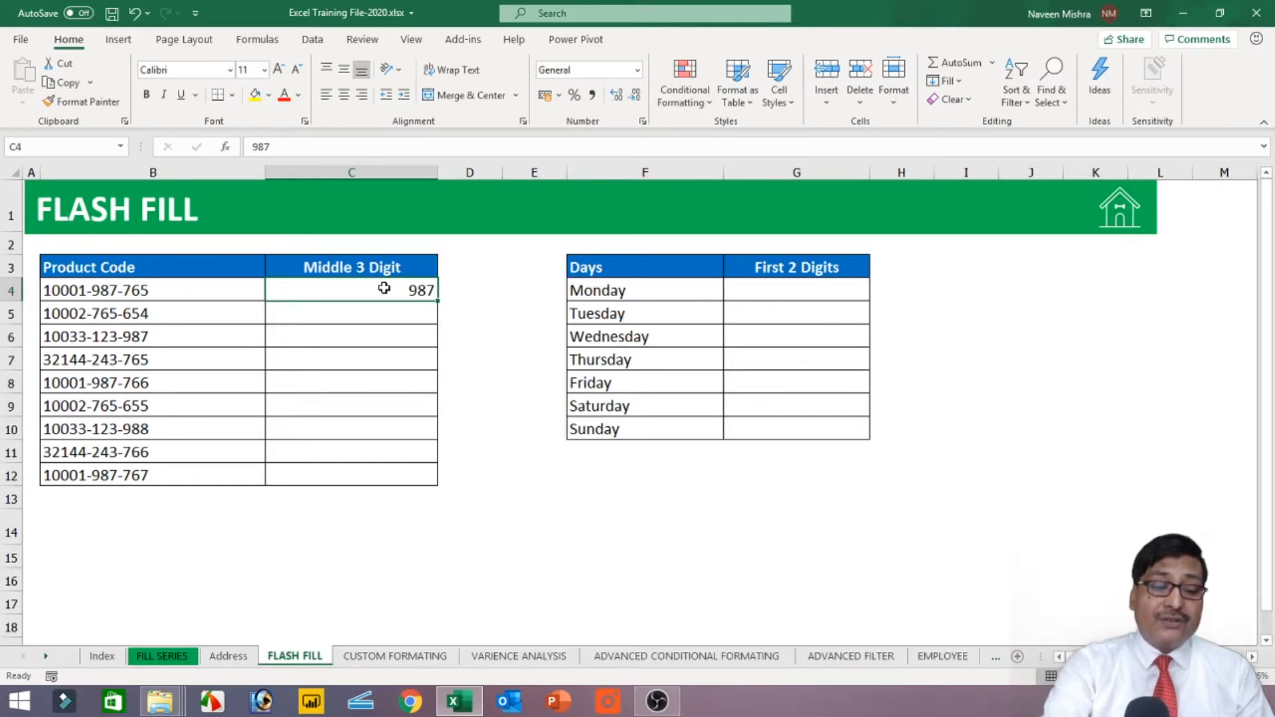
key("ctrl+e")
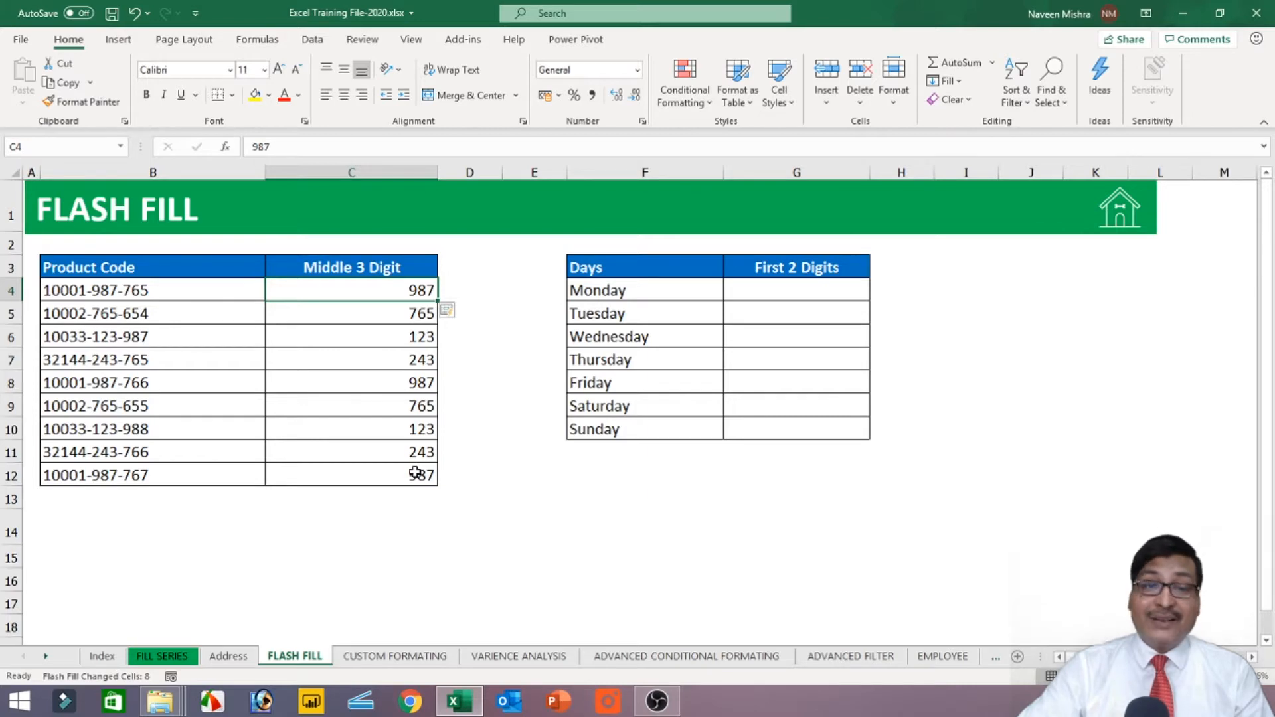
Clear C5:C12 and run Flash Fill again from C4 to refill the Middle 3 Digit column.
left_click_drag(412, 316, 411, 474)
key("Delete")
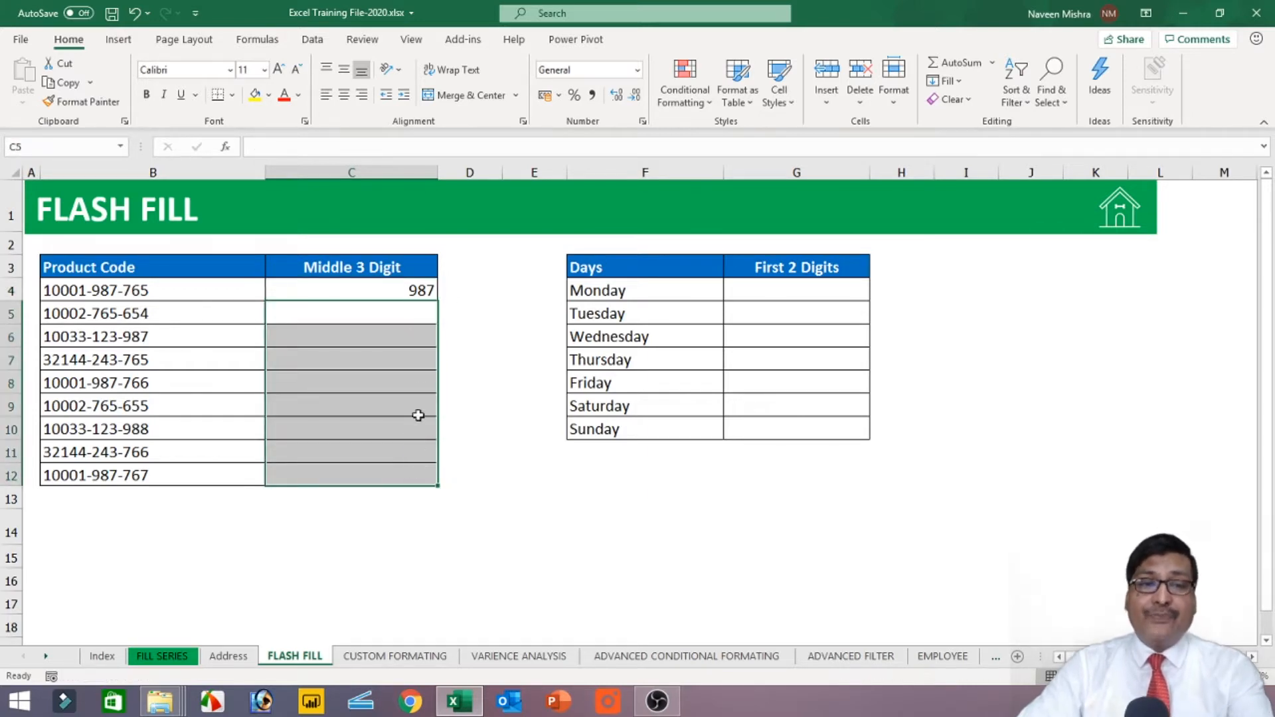
left_click(410, 291)
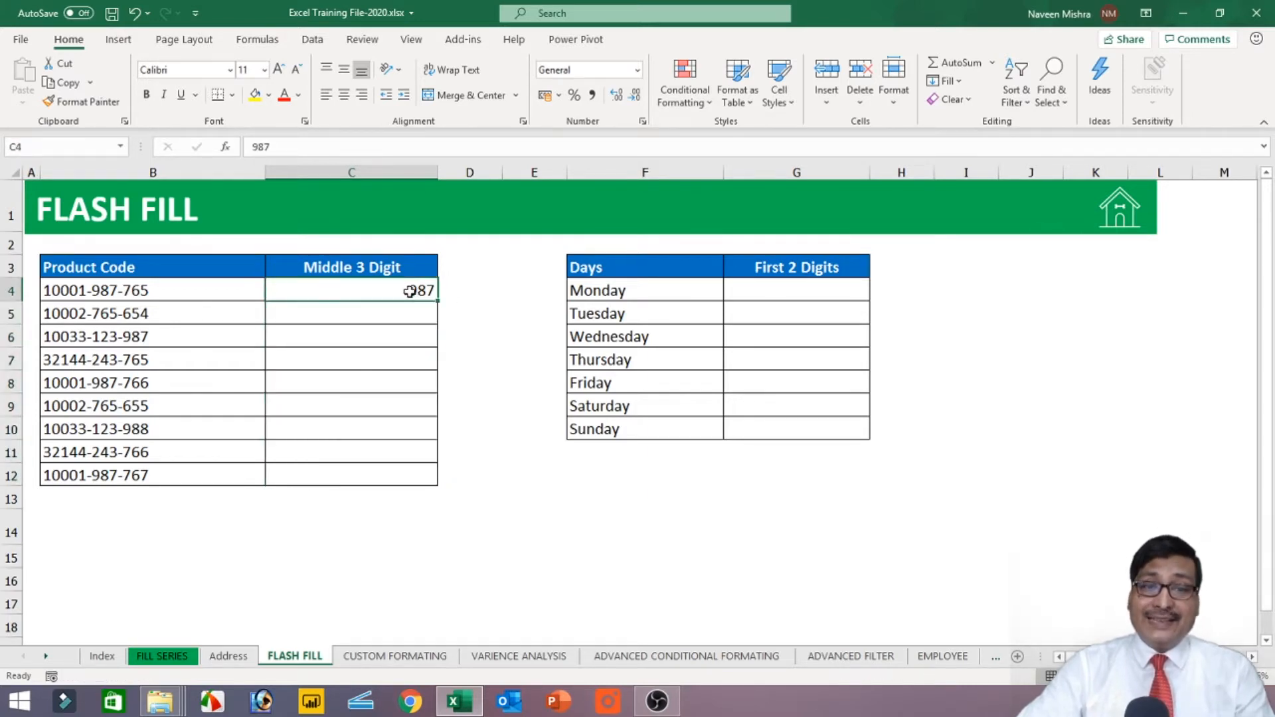
left_click(958, 82)
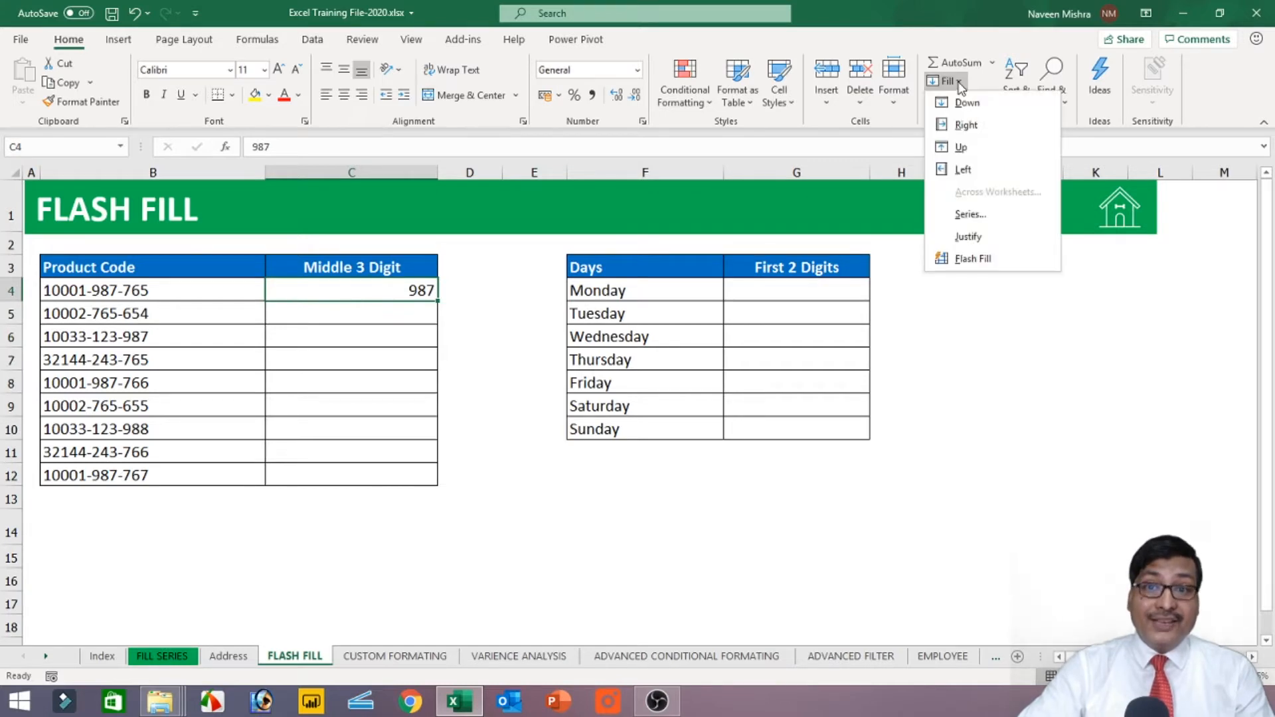
left_click(960, 259)
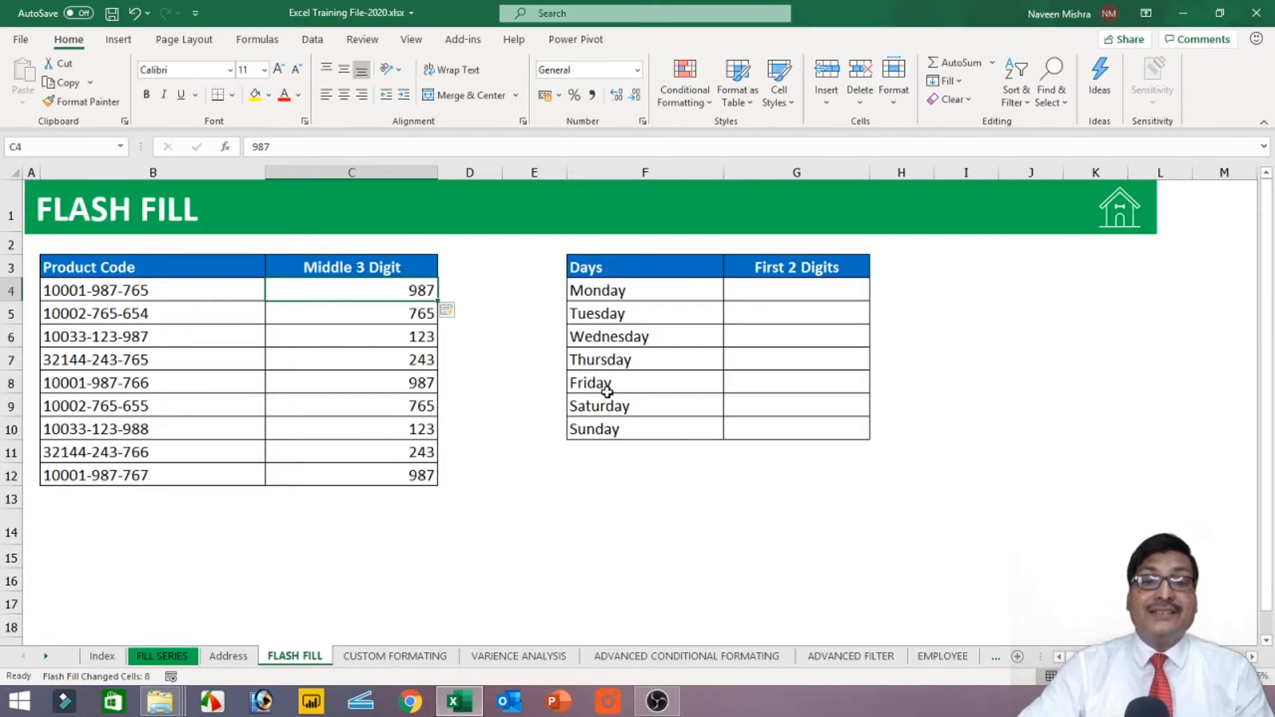
Enter MO in G4 for Monday and use Flash Fill to complete the First 2 Digits column down to Sunday.
left_click(781, 290)
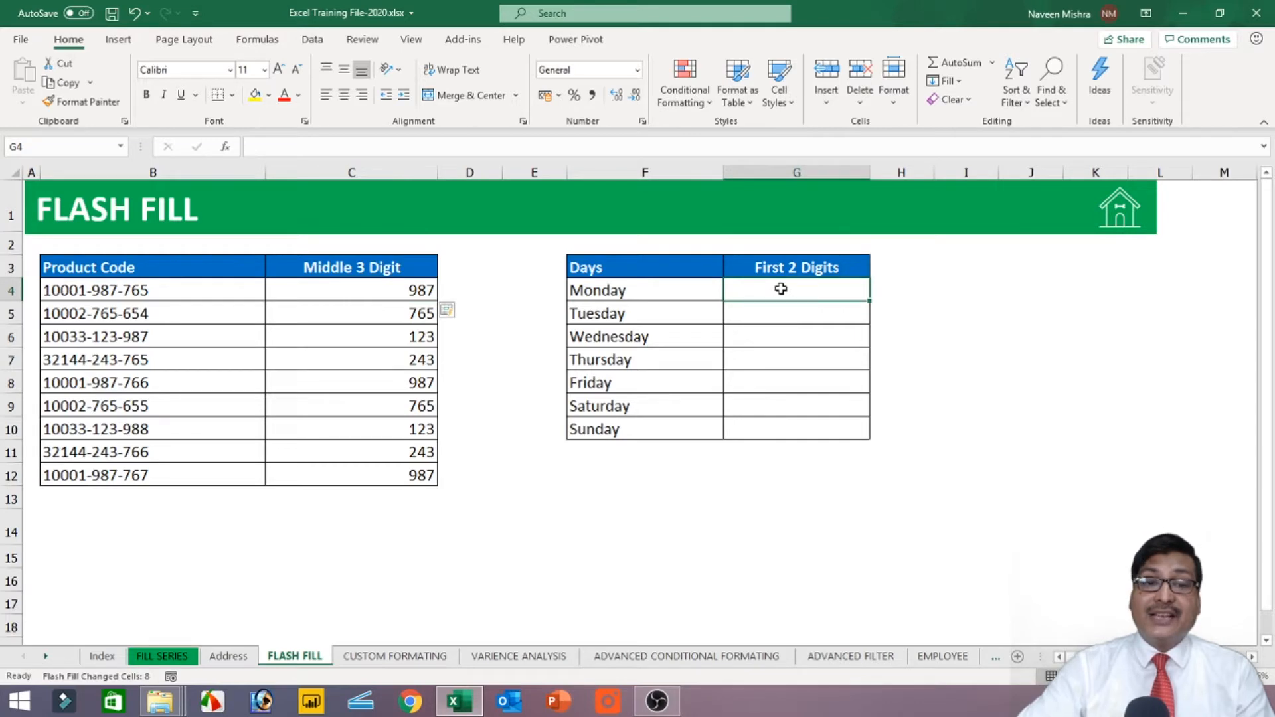
left_click_drag(612, 290, 617, 429)
left_click(778, 289)
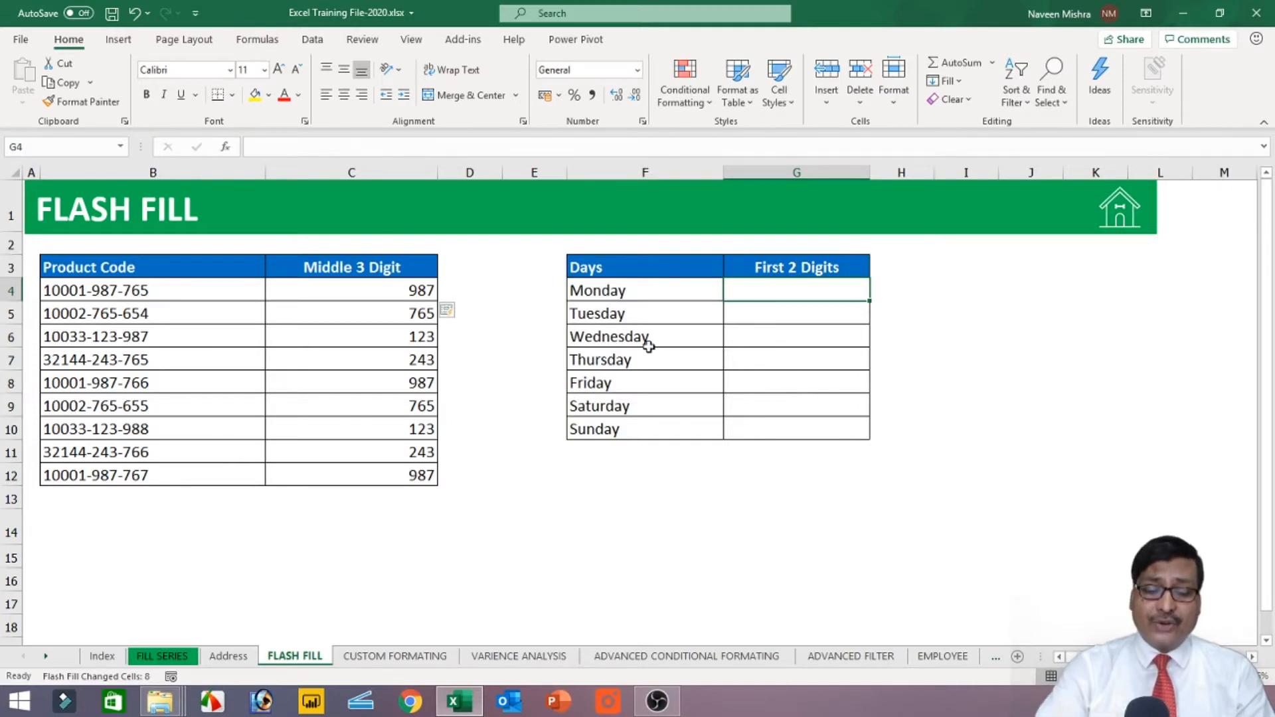
type("MO")
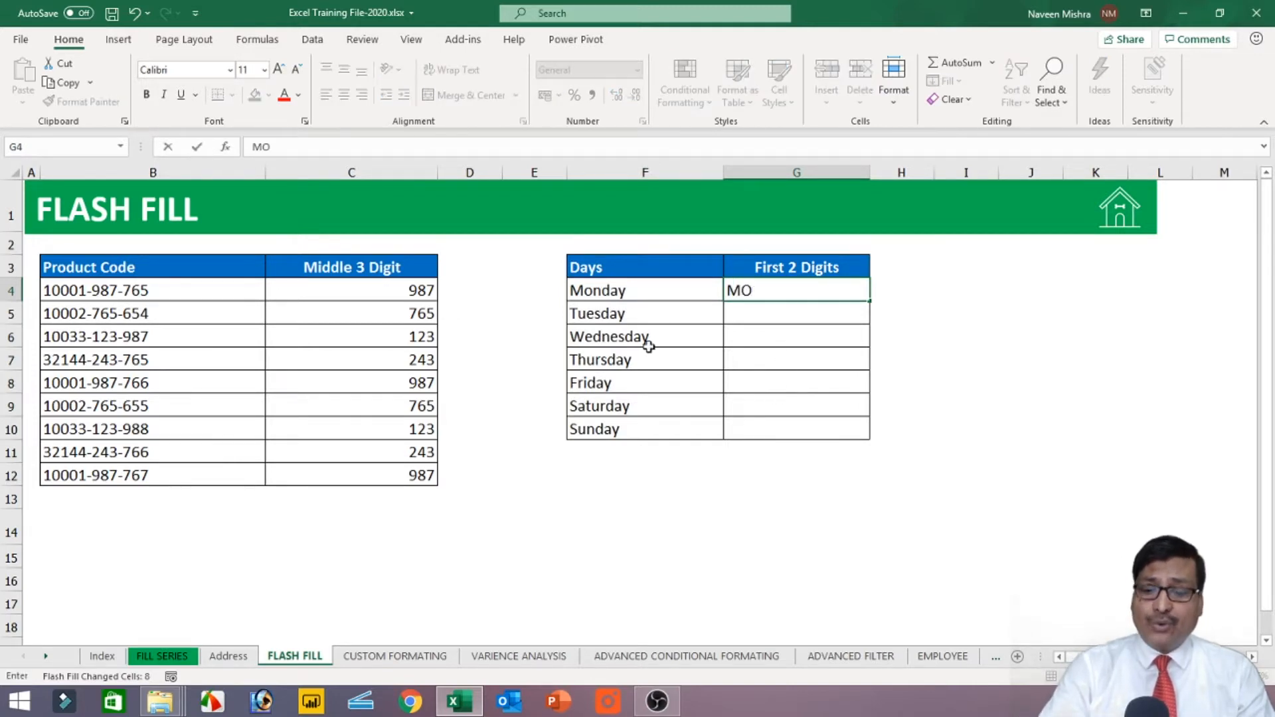
key("Return")
left_click(797, 285)
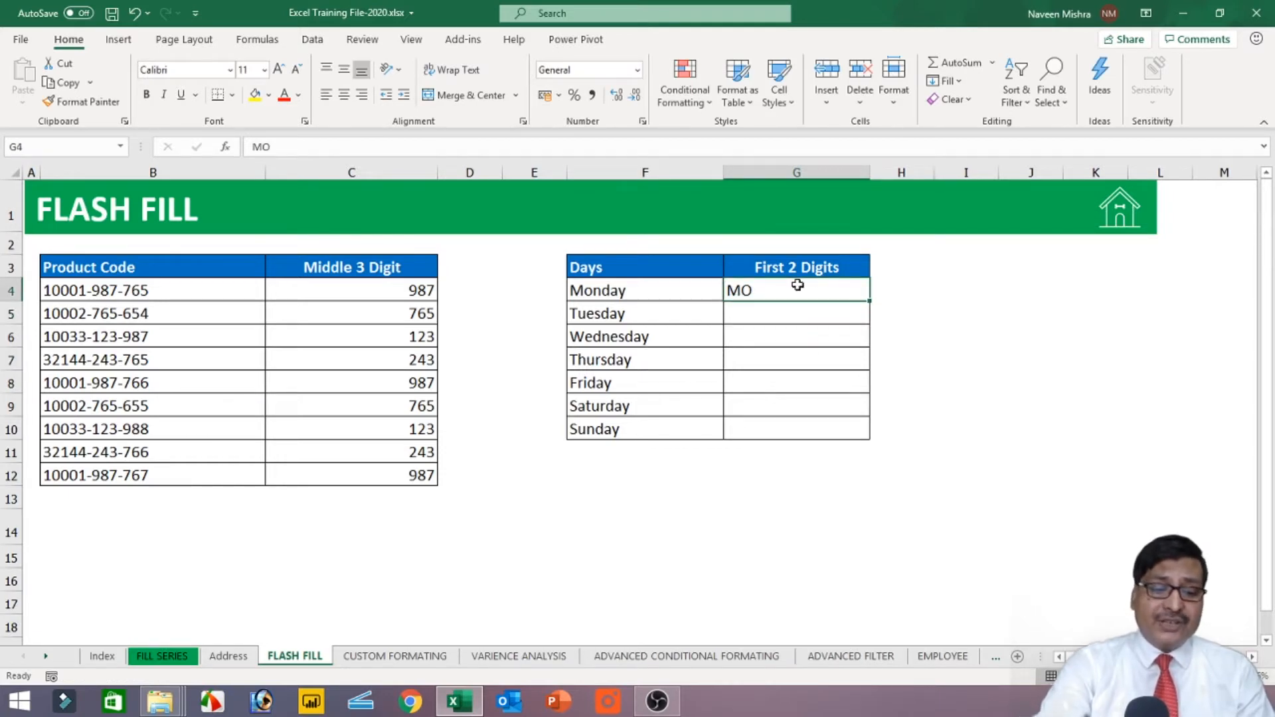
key("ctrl+e")
left_click_drag(797, 284, 788, 427)
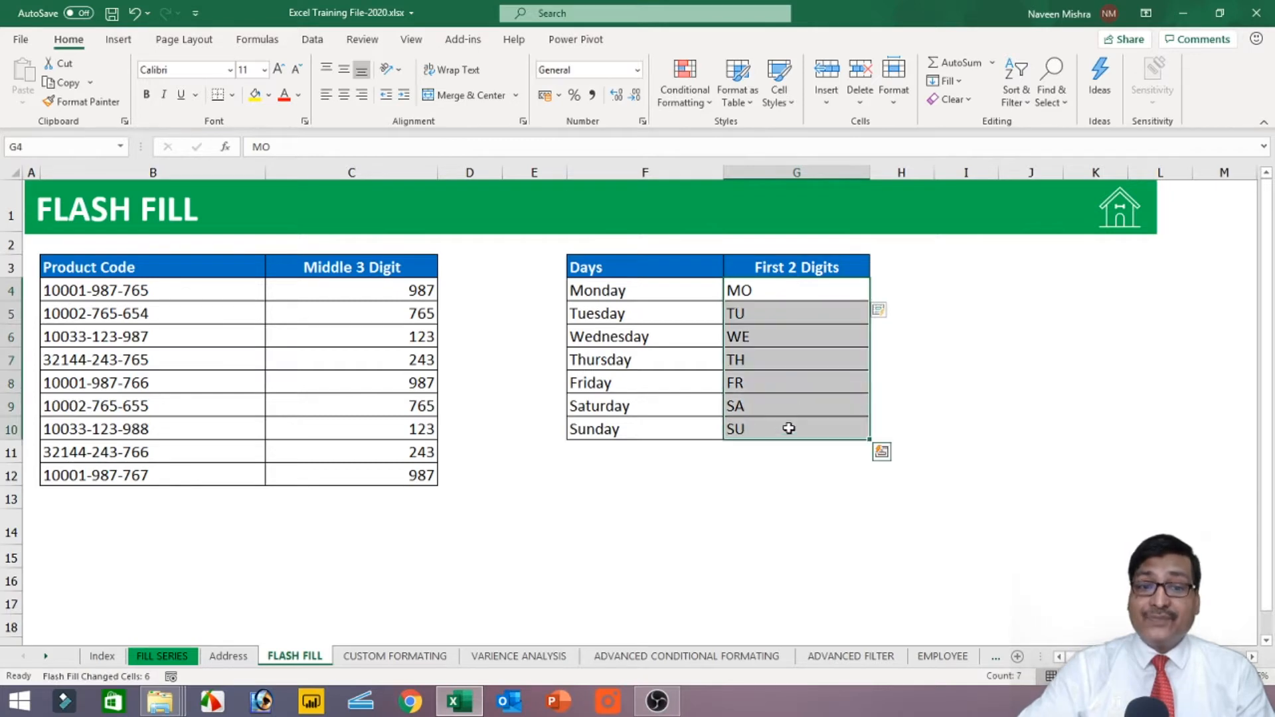
Switch to the Address sheet and look over its address list and column layout.
left_click(229, 658)
key("Down")
key("Down")
key("Down")
key("Down")
key("Down")
key("Down")
key("Down")
key("Down")
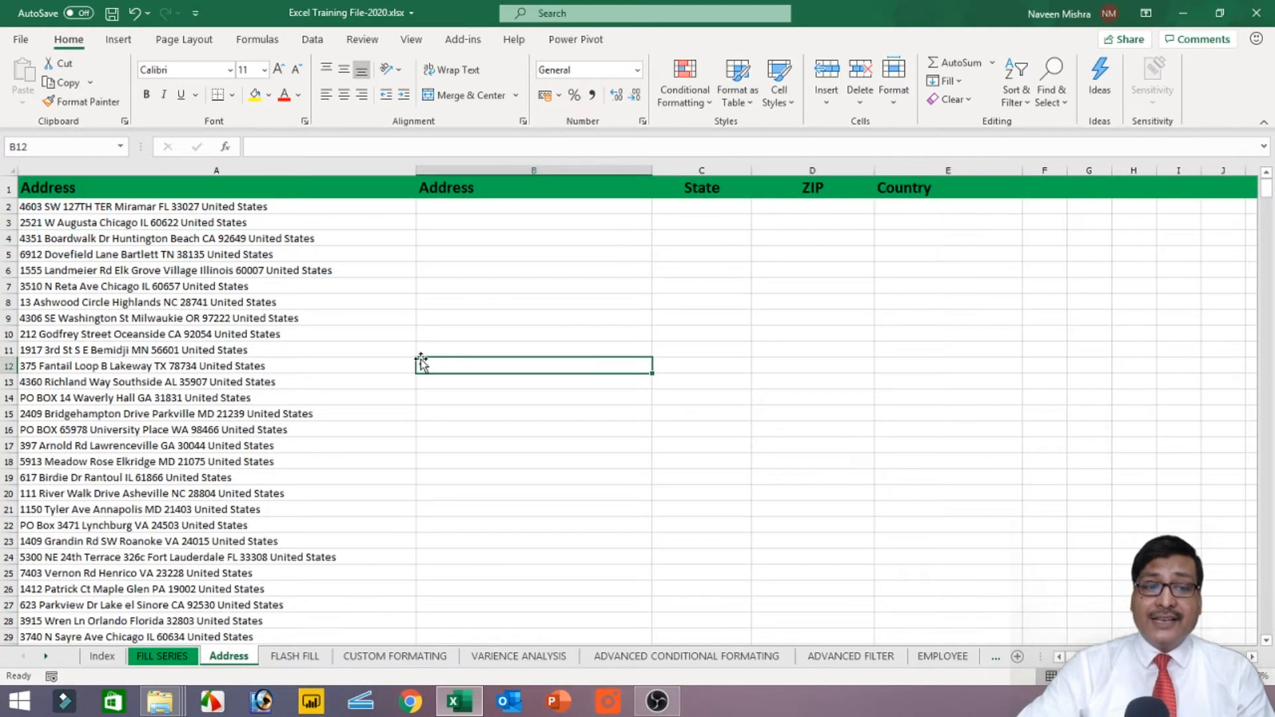
Examine how the street, state, ZIP and country are combined in the addresses in column A.
left_click(929, 210)
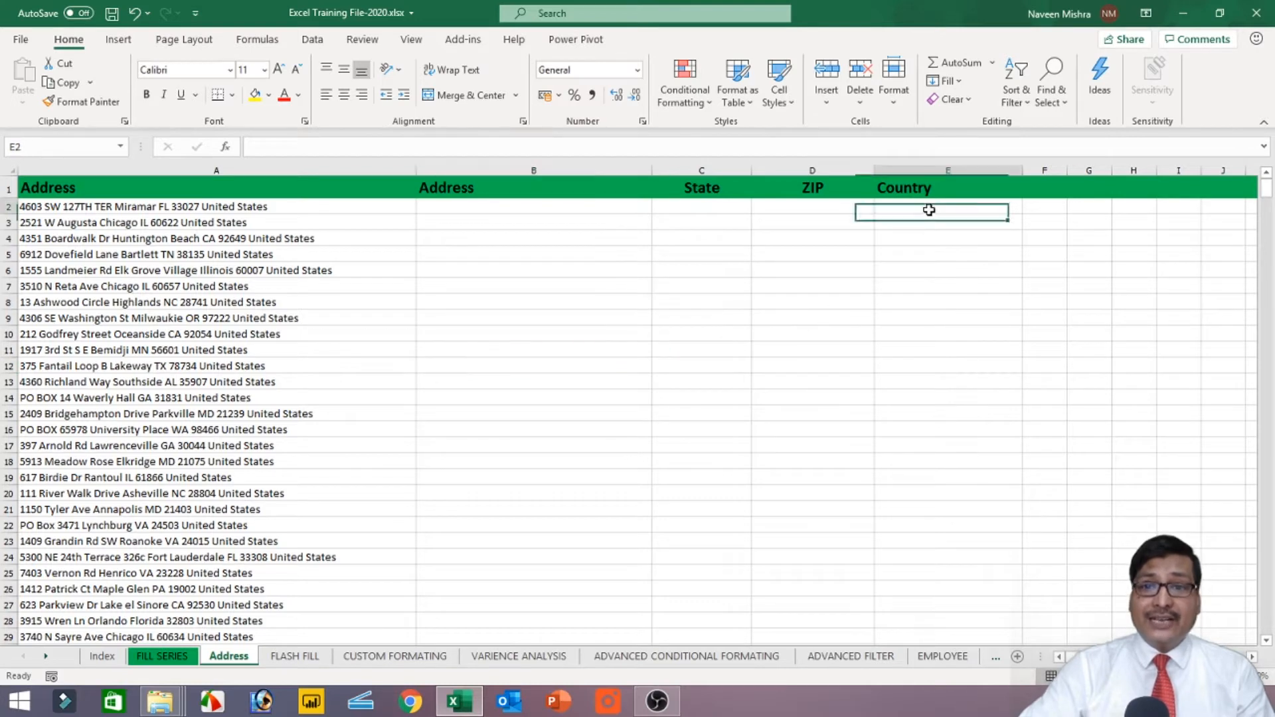
left_click(254, 208)
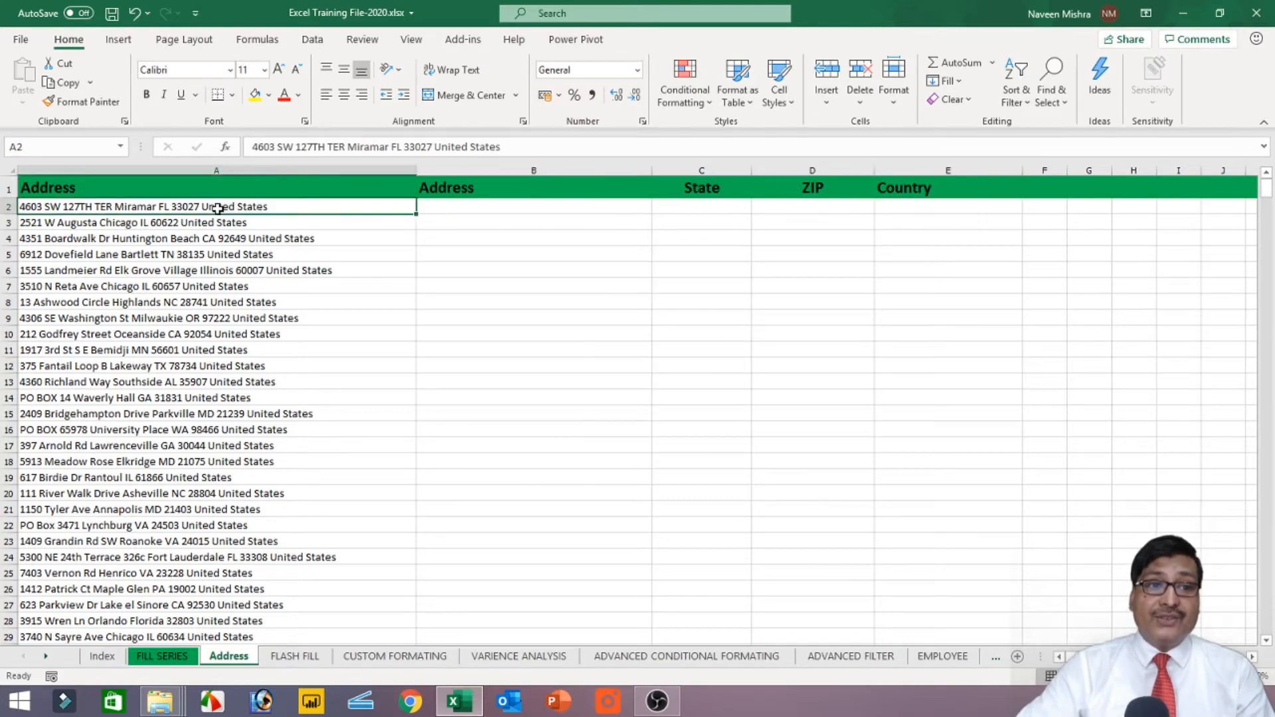
double_click(208, 207)
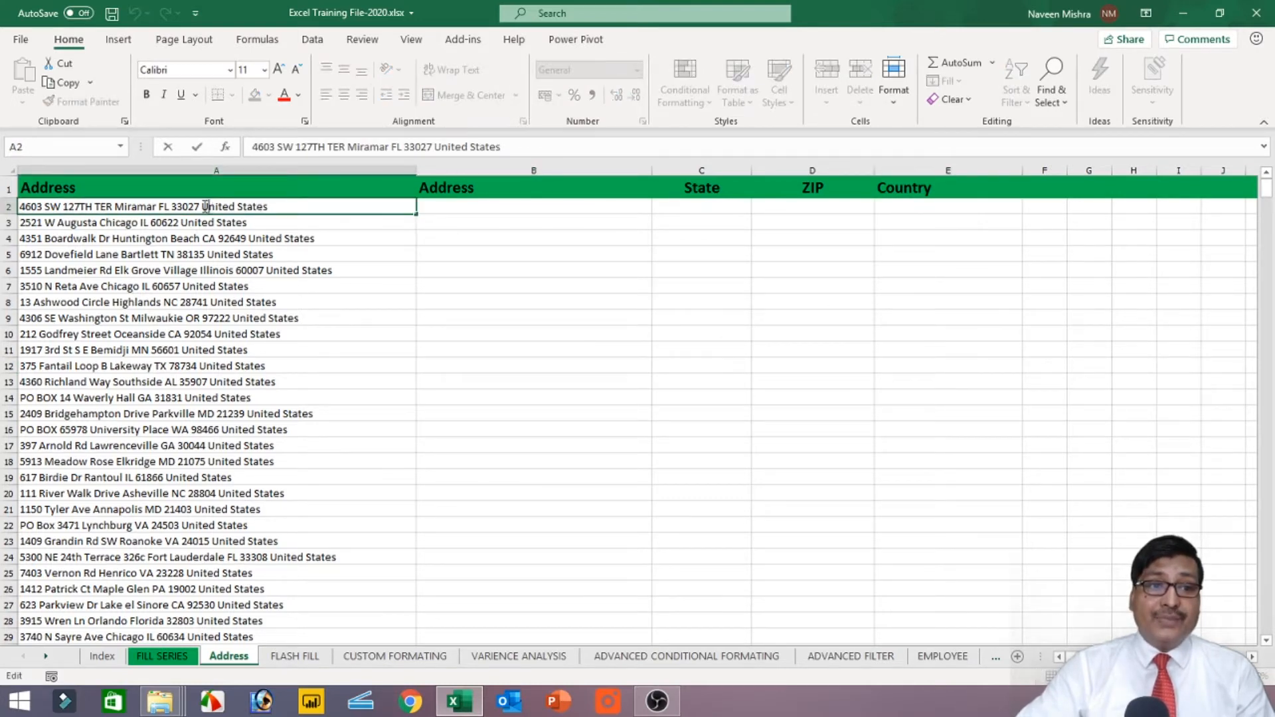
left_click(414, 242)
left_click(276, 222)
left_click(206, 304)
left_click(216, 208)
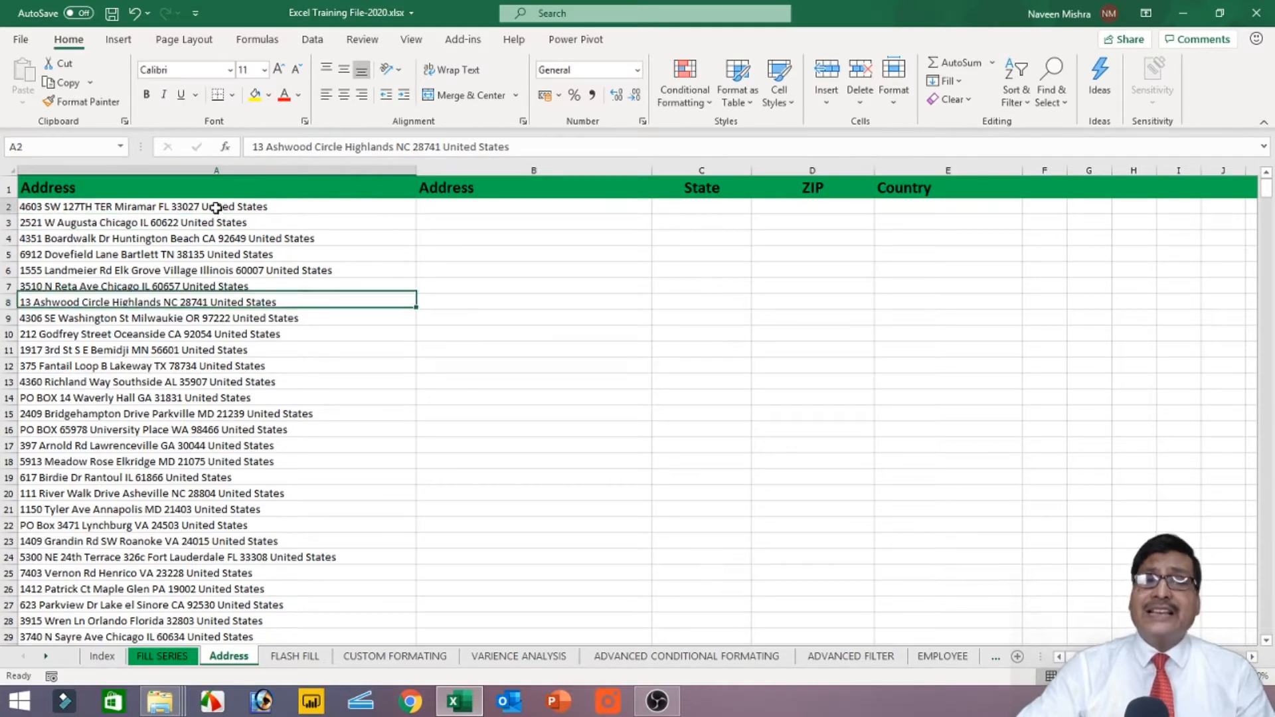
left_click(207, 266)
left_click(174, 209)
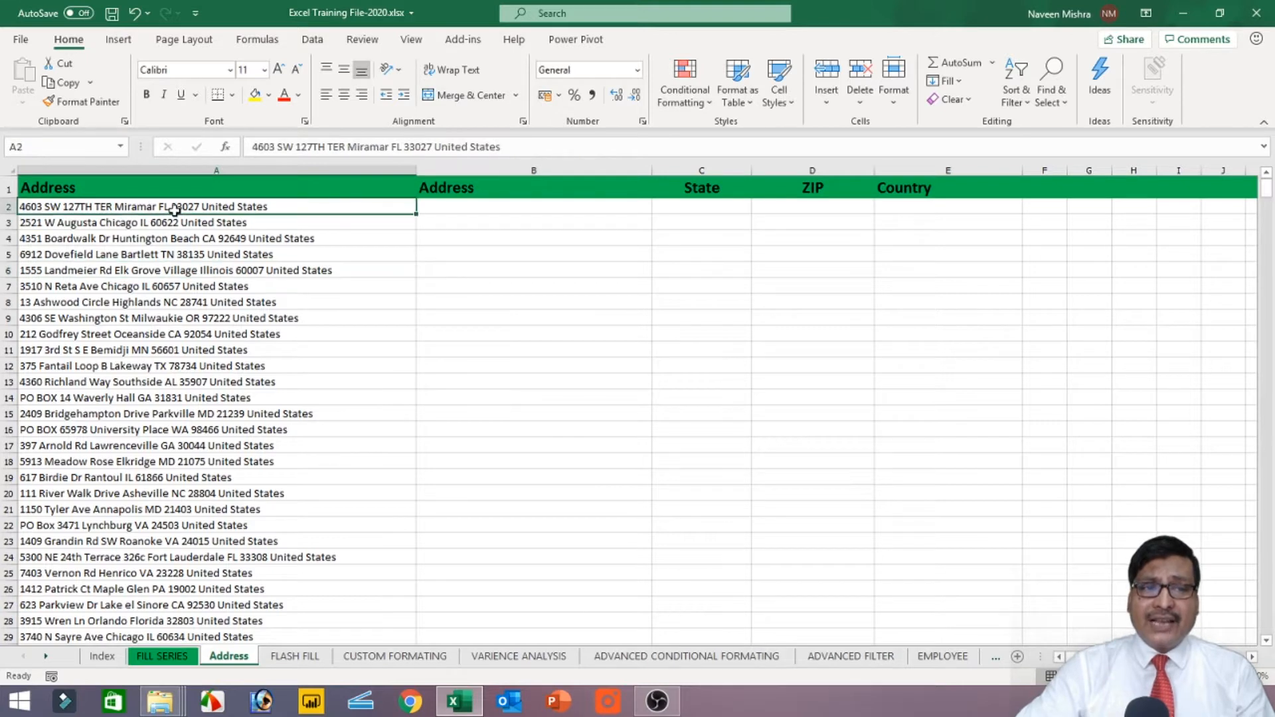
left_click(197, 305)
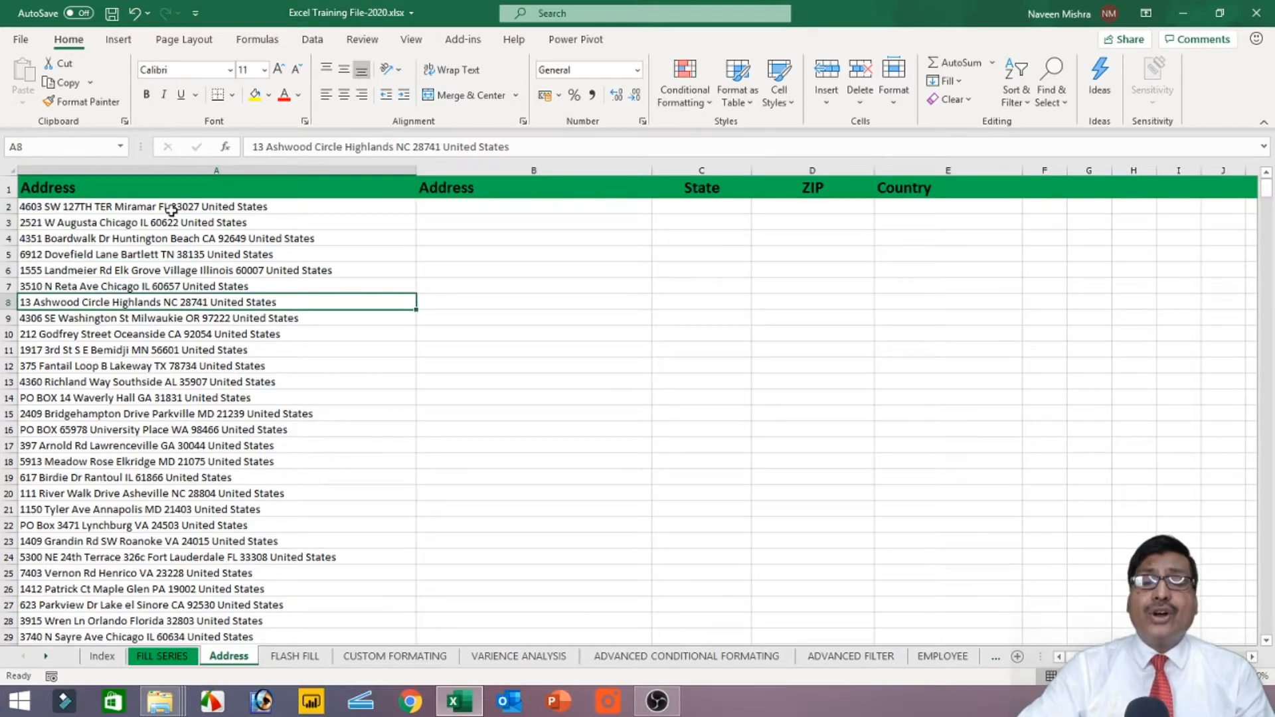
left_click(233, 232)
left_click(190, 221)
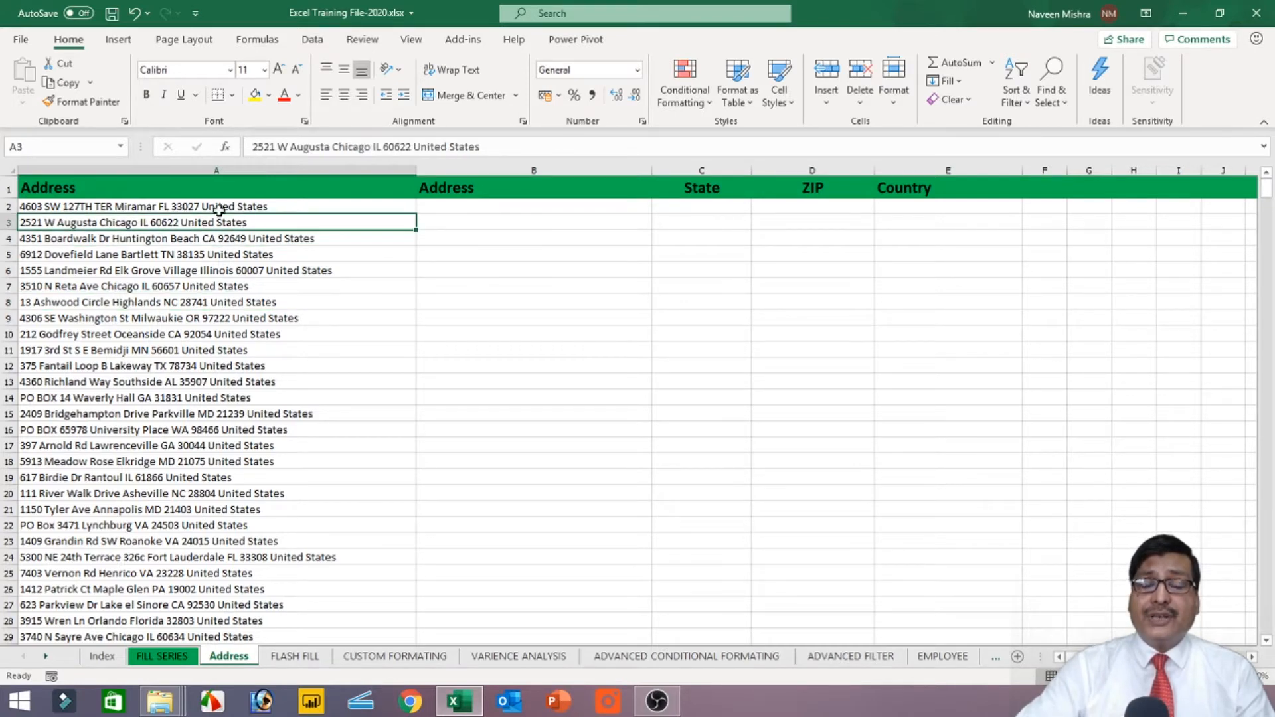
Review the State, ZIP, Country and Address columns against the combined source addresses.
left_click(702, 208)
left_click(811, 207)
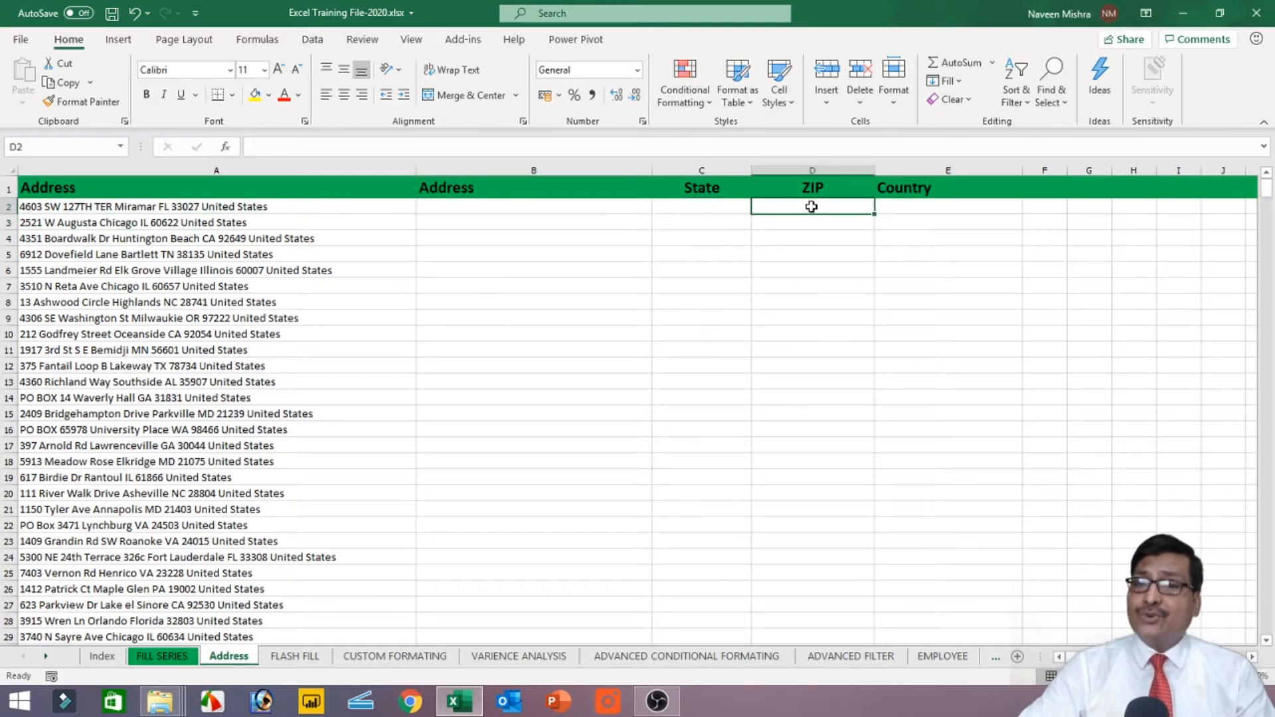
left_click(916, 205)
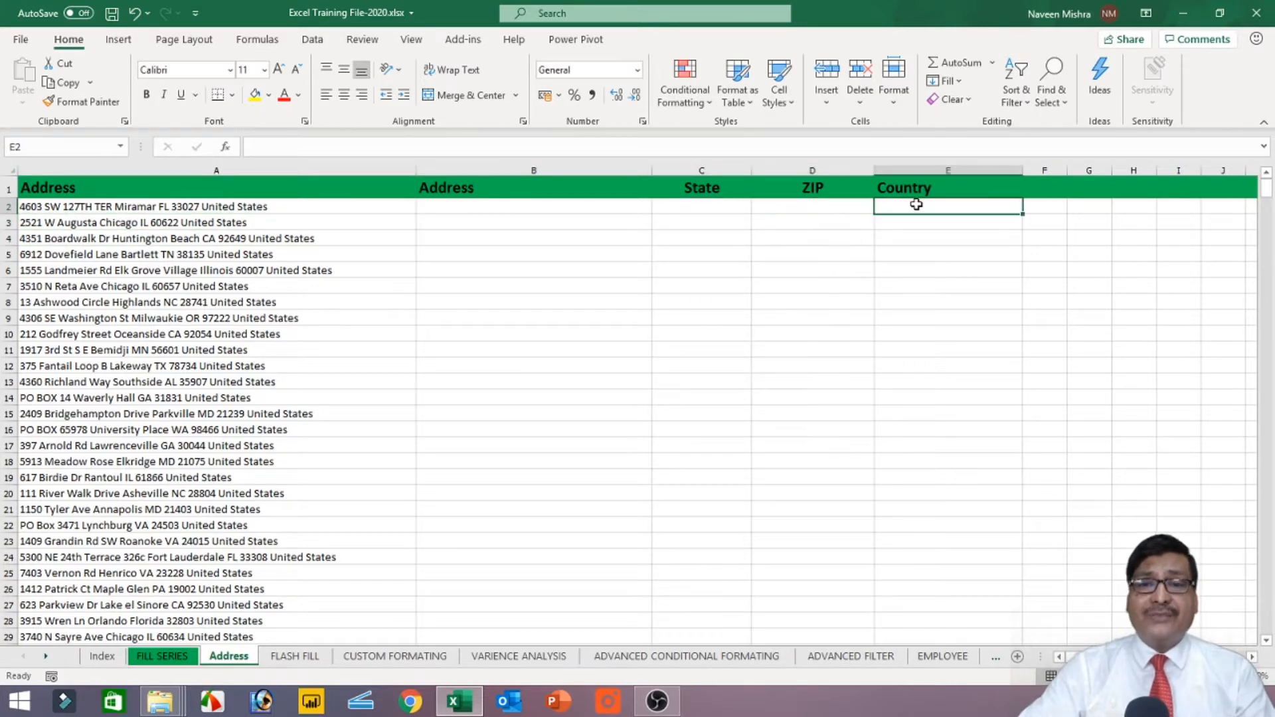
left_click(507, 213)
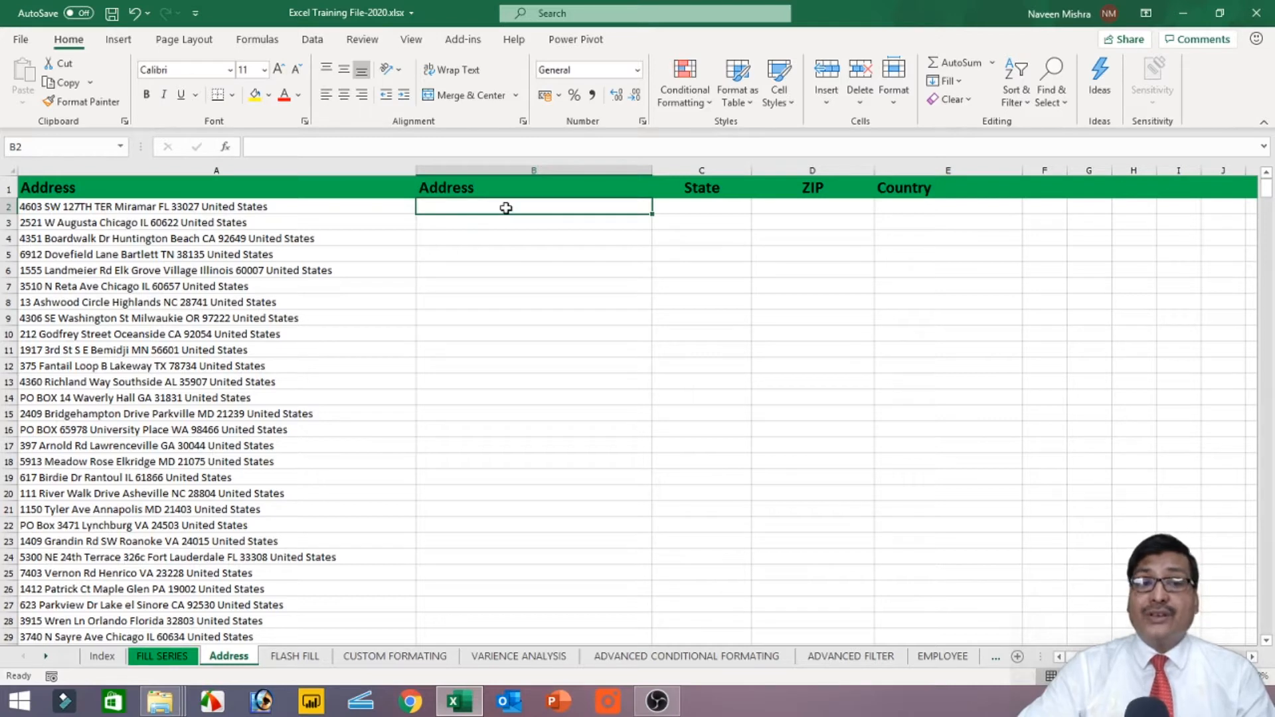
left_click(515, 239)
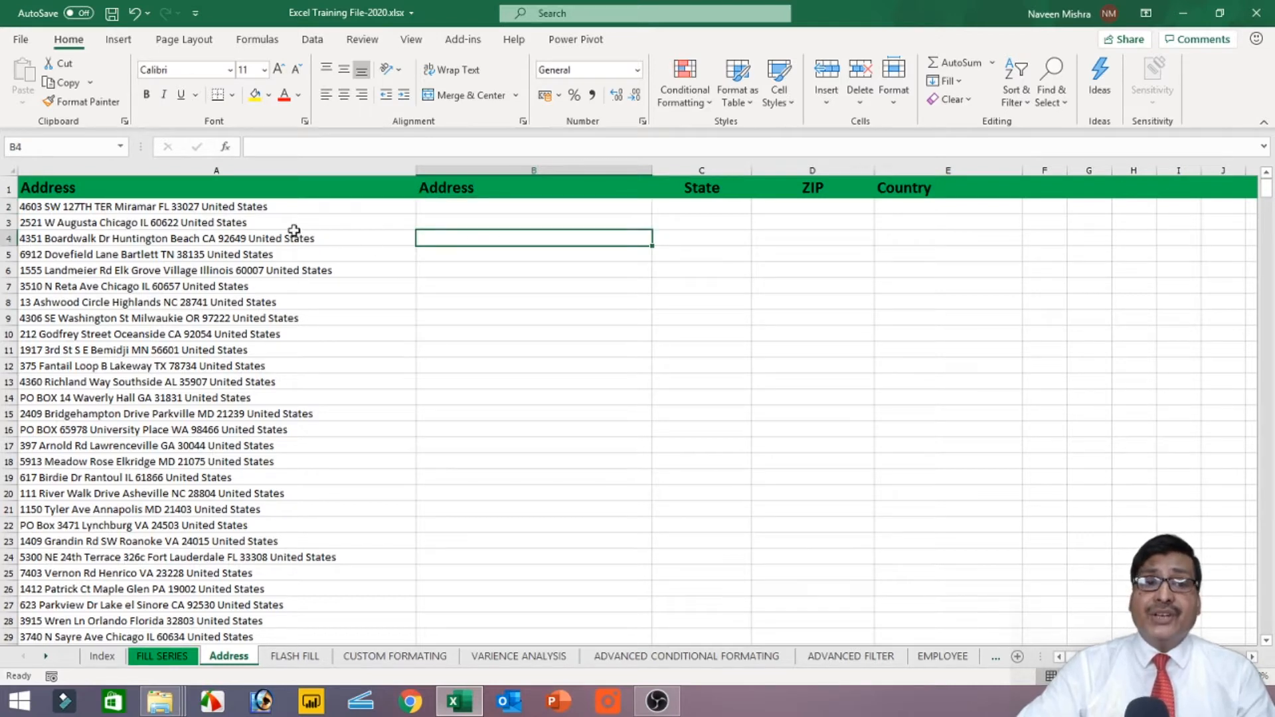
left_click(311, 220)
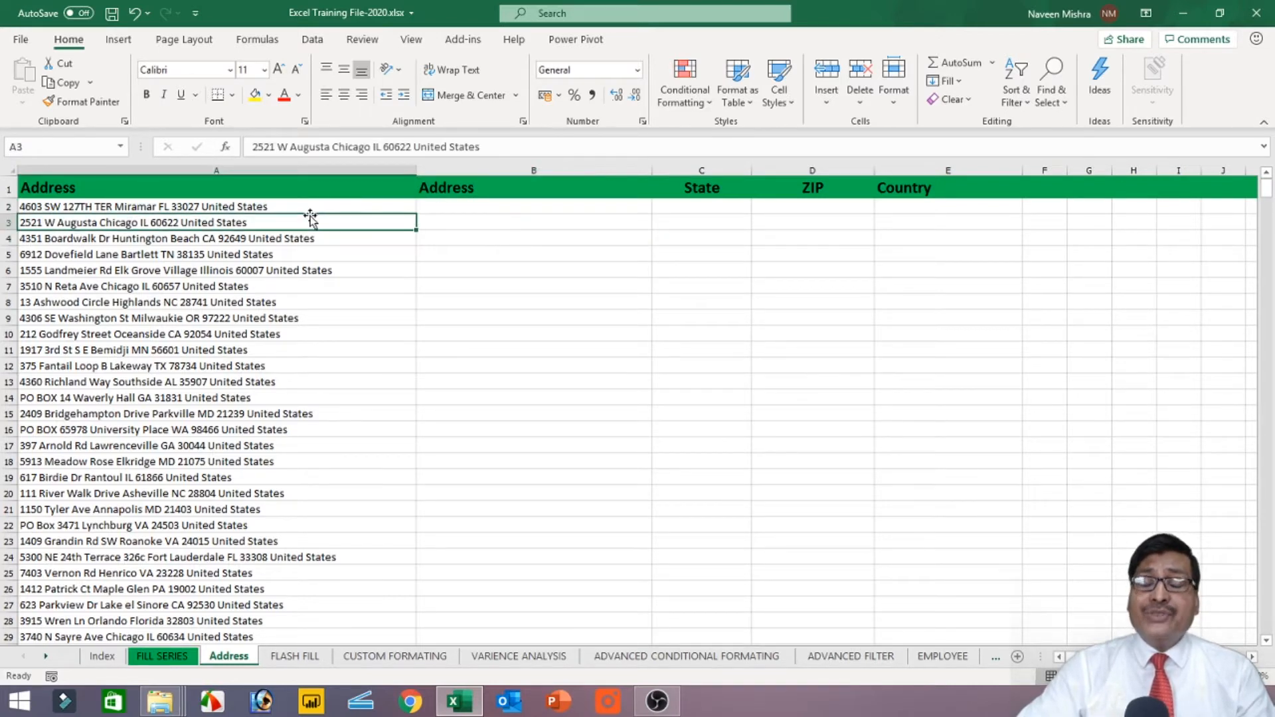
Try splitting column A with Text to Columns, using Space as the only delimiter and replacing existing data, and undo the split.
left_click(268, 170)
left_click(312, 39)
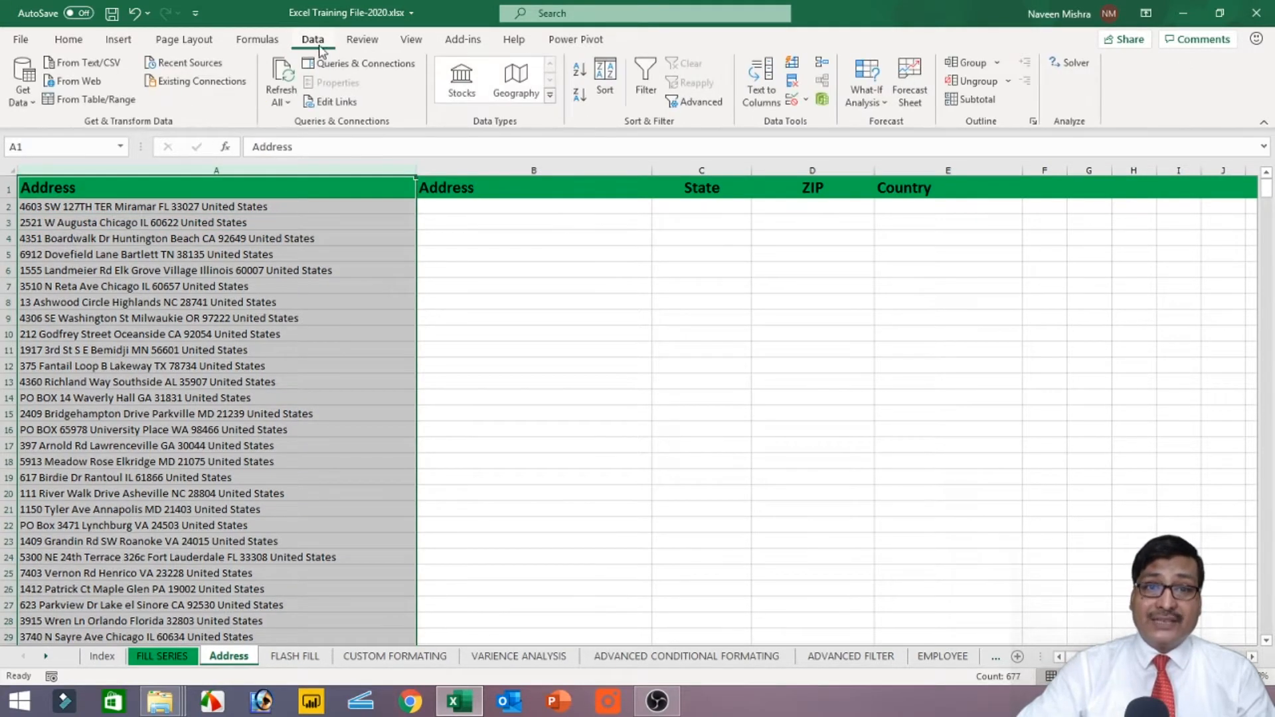
left_click(757, 103)
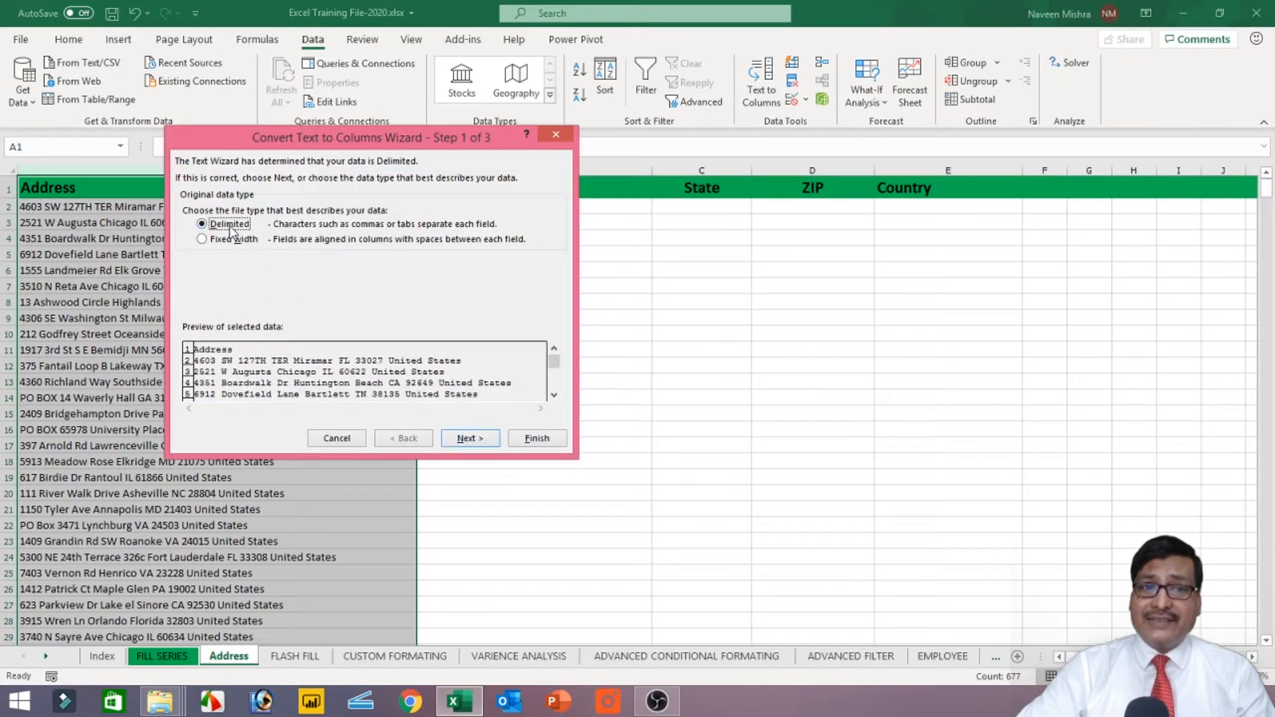
left_click(467, 437)
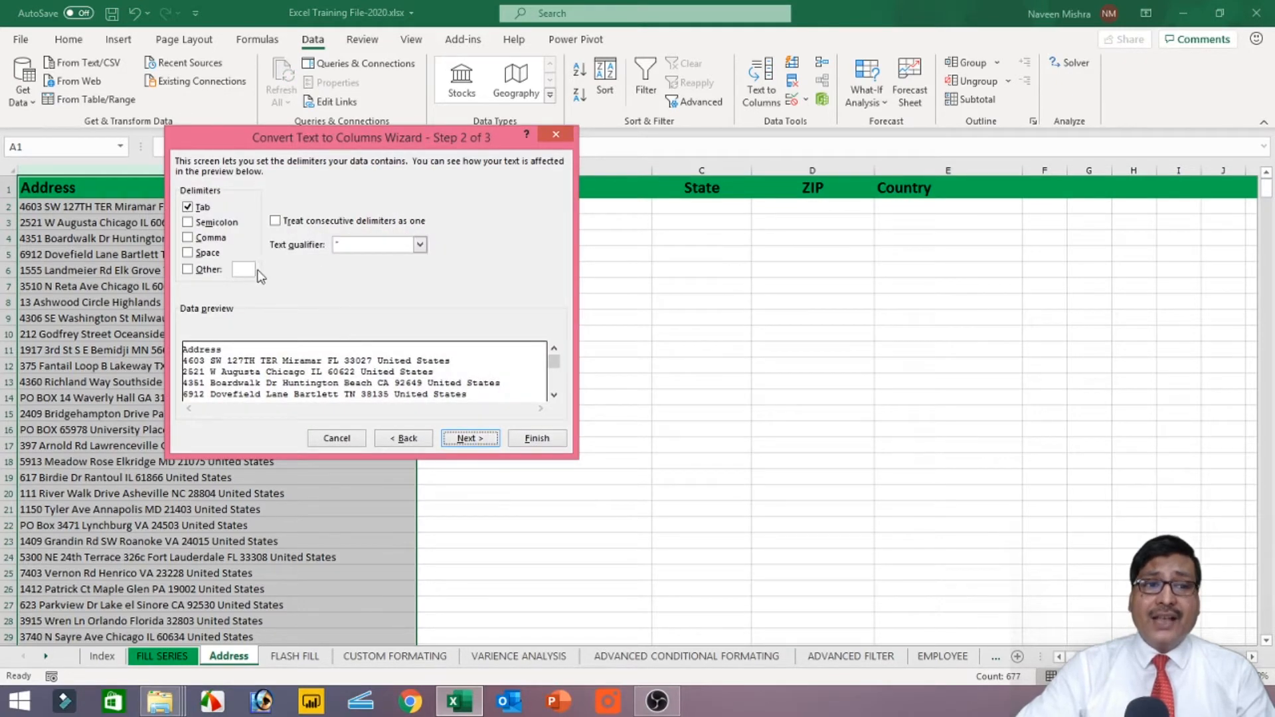
left_click(199, 211)
left_click(192, 255)
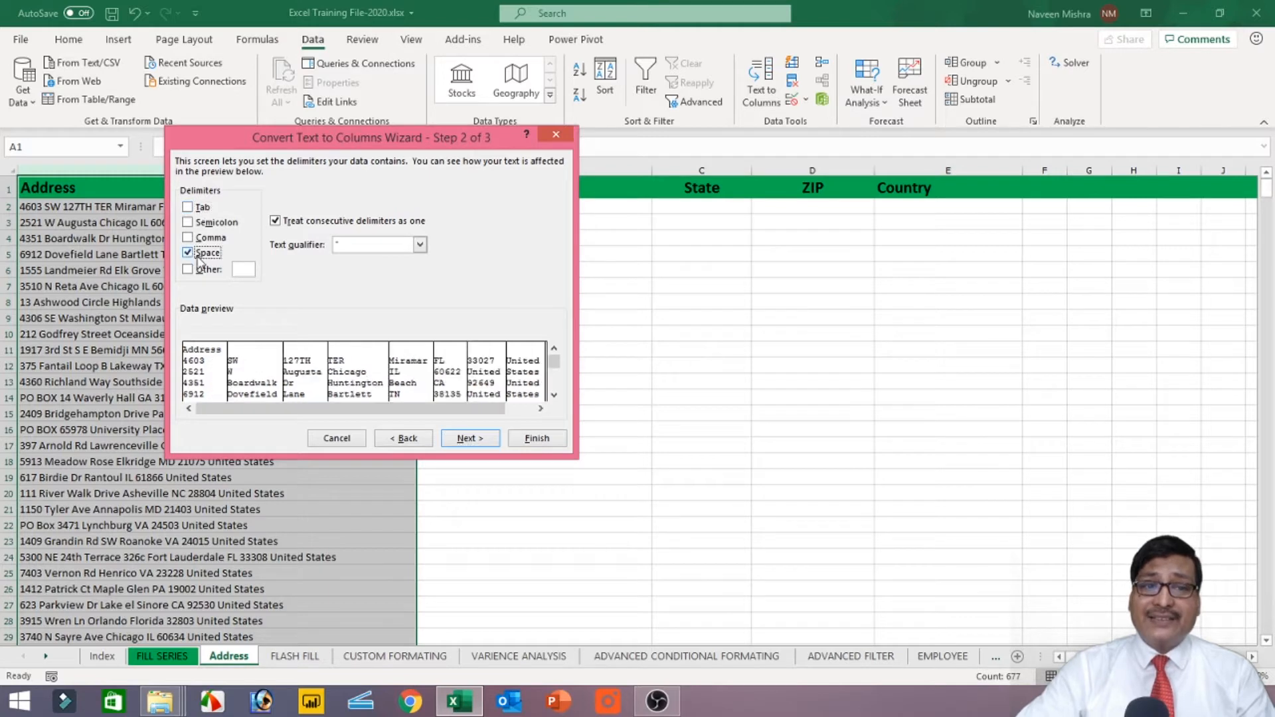
left_click(466, 438)
left_click(526, 444)
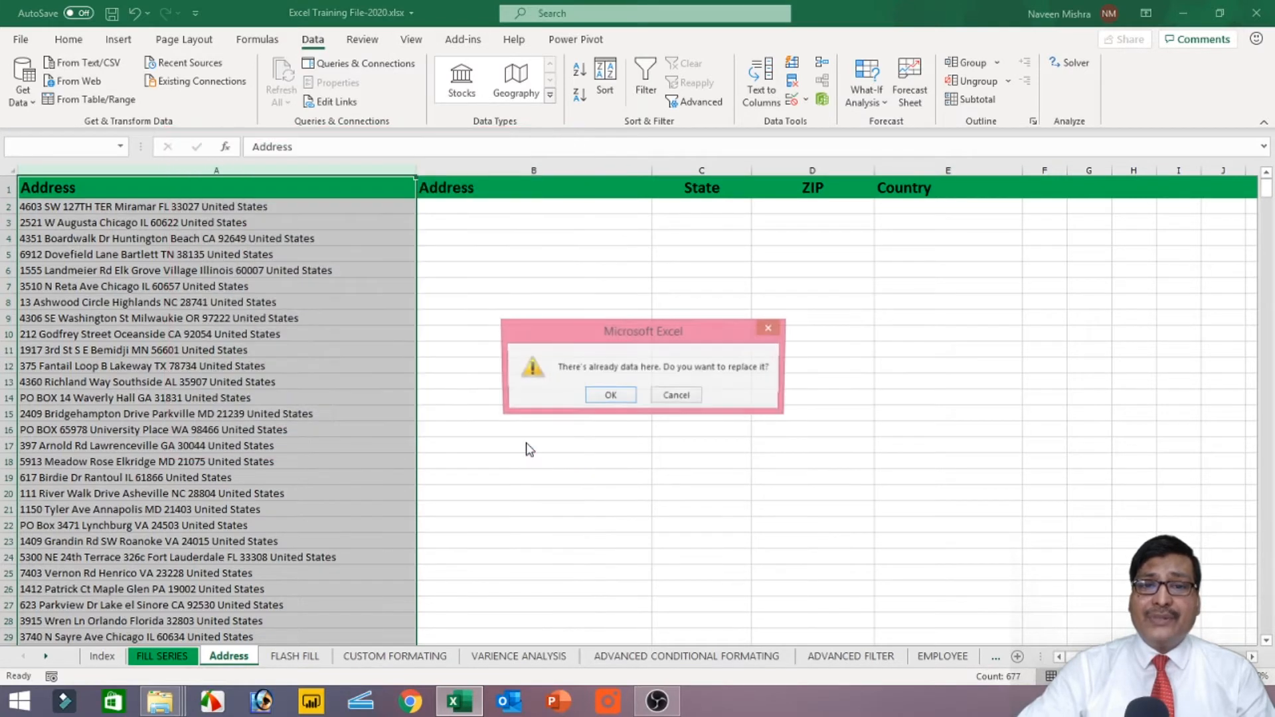
left_click(610, 396)
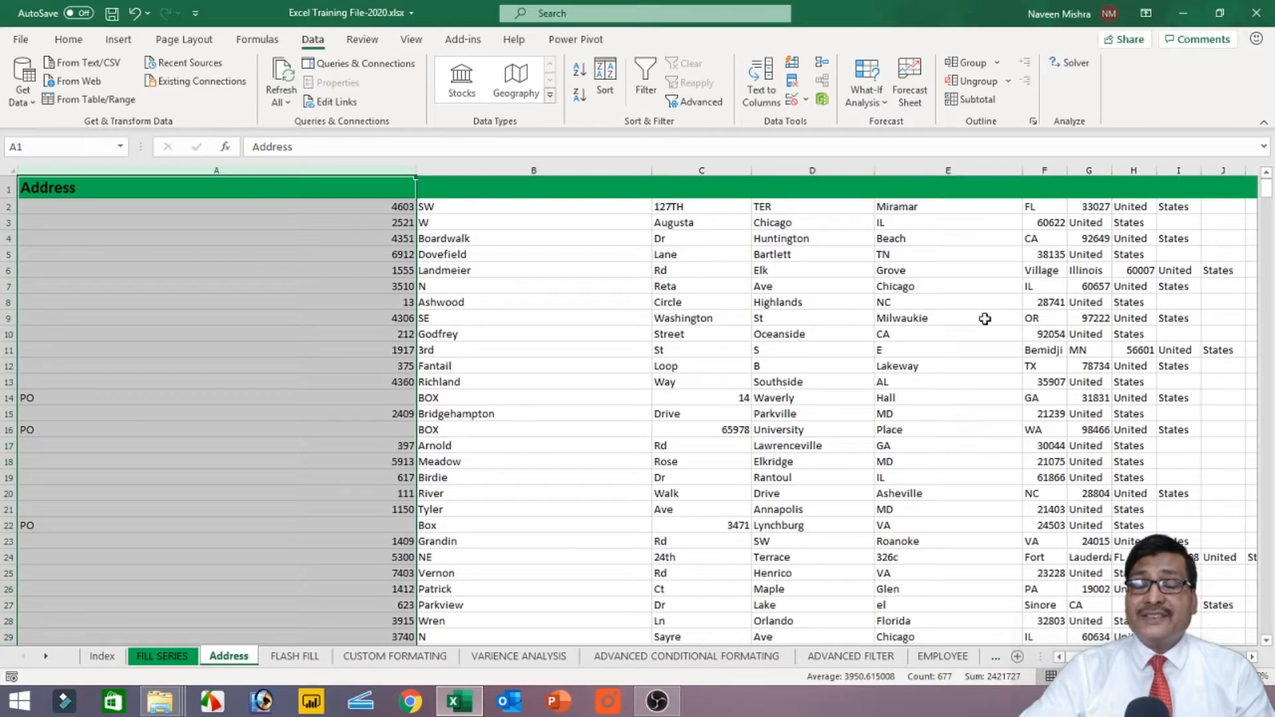
left_click(134, 15)
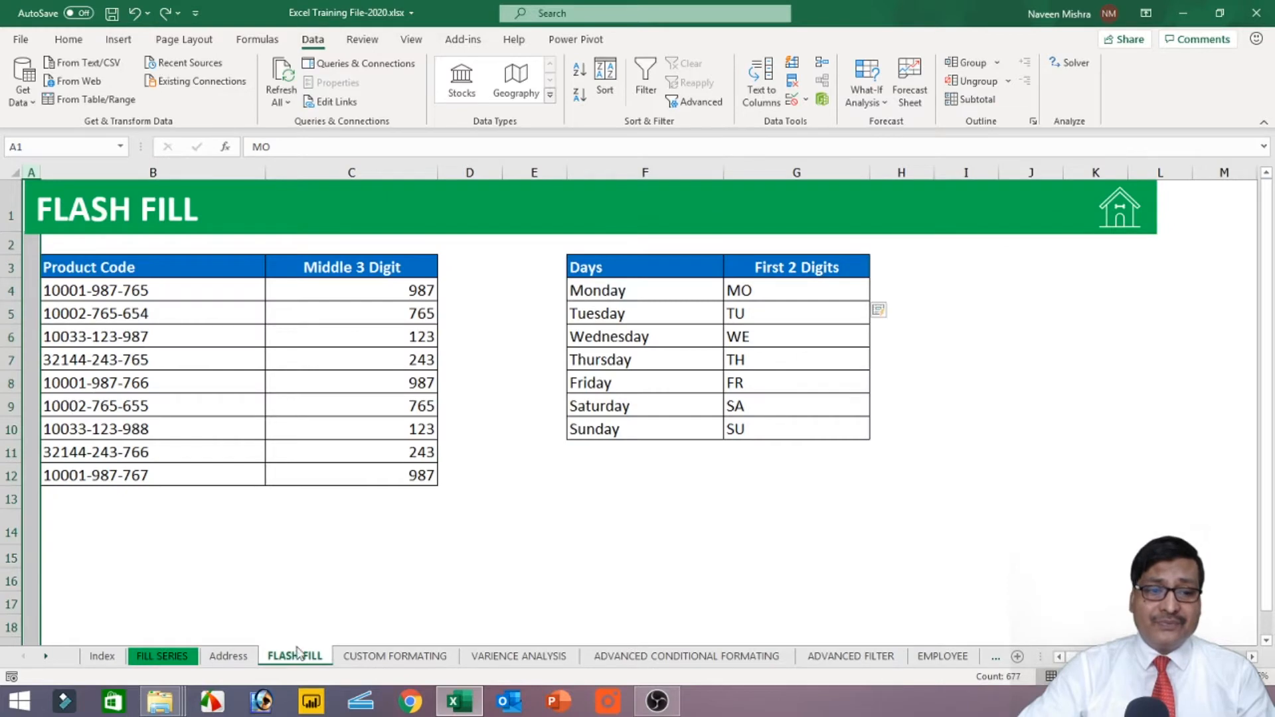
Return to the Address sheet and look over the empty Address, State, ZIP and Country columns that need filling.
left_click(227, 658)
left_click(463, 247)
left_click(482, 210)
left_click_drag(498, 222, 524, 591)
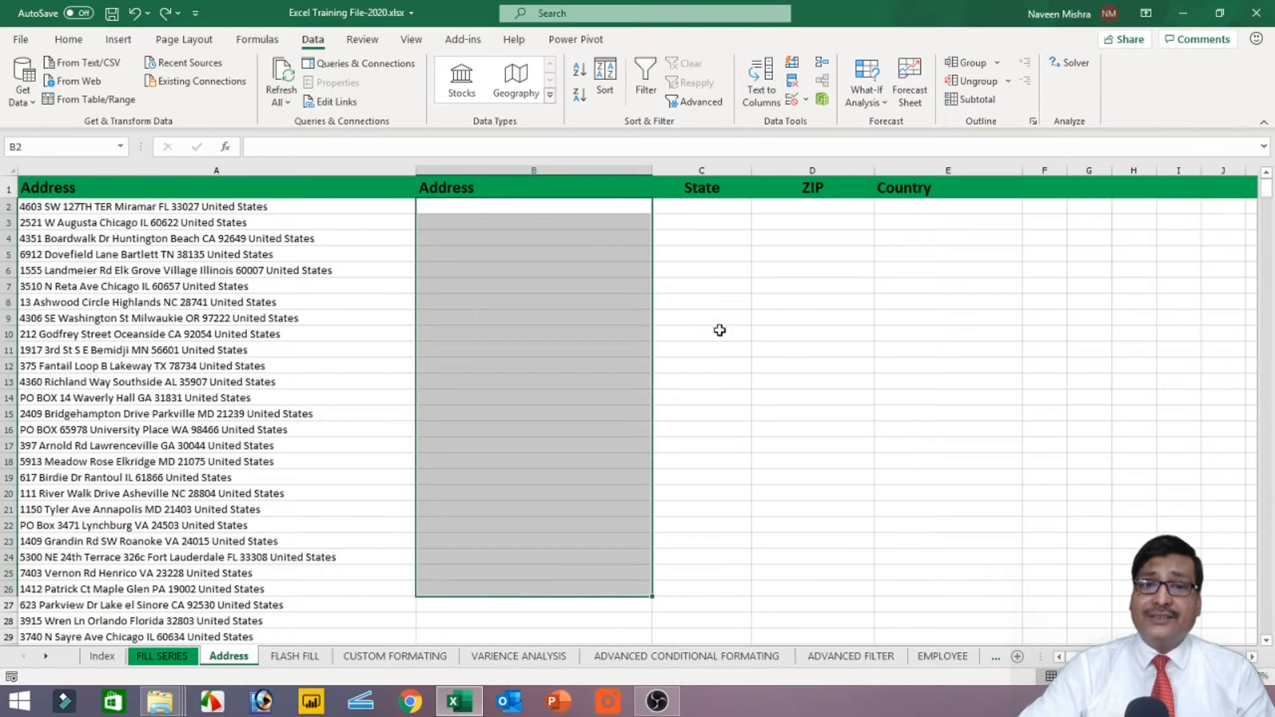
left_click_drag(700, 208, 694, 557)
left_click_drag(811, 208, 813, 495)
left_click_drag(933, 208, 948, 465)
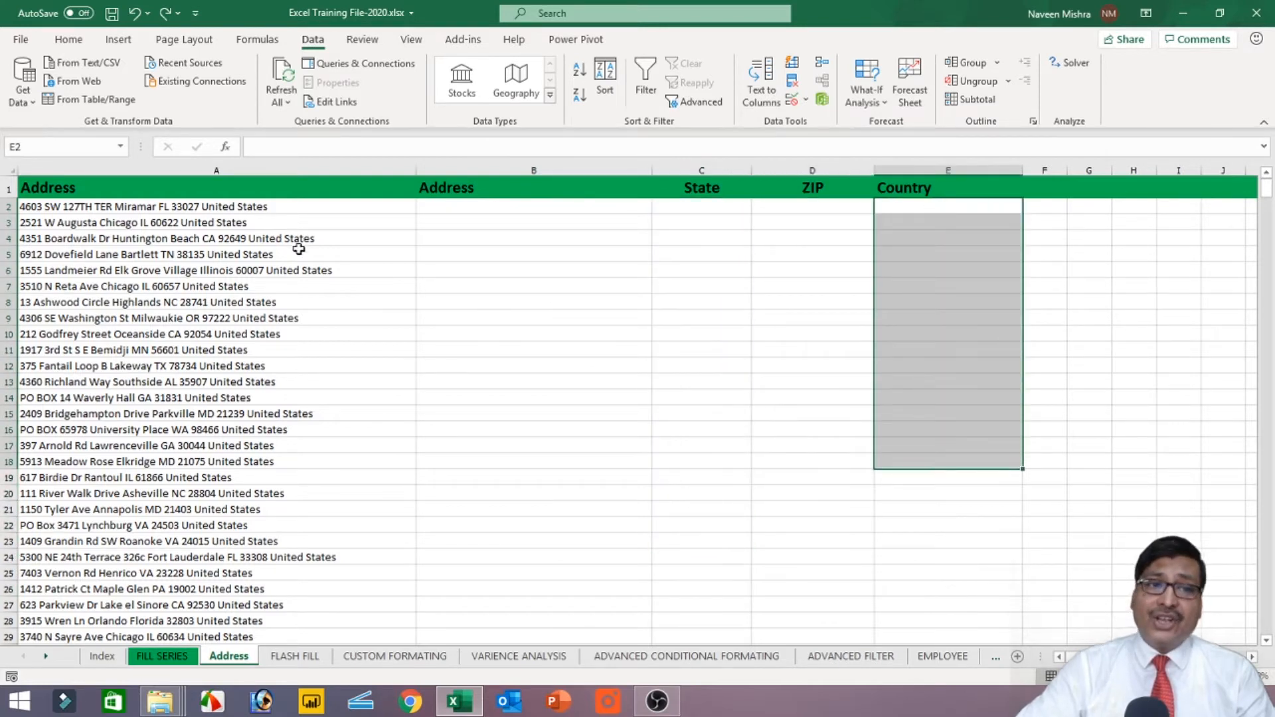
Try copying "United States" from the address in A2 into Country cell E2, and clear the pasted text.
left_click(269, 210)
double_click(203, 206)
left_click_drag(202, 206, 268, 208)
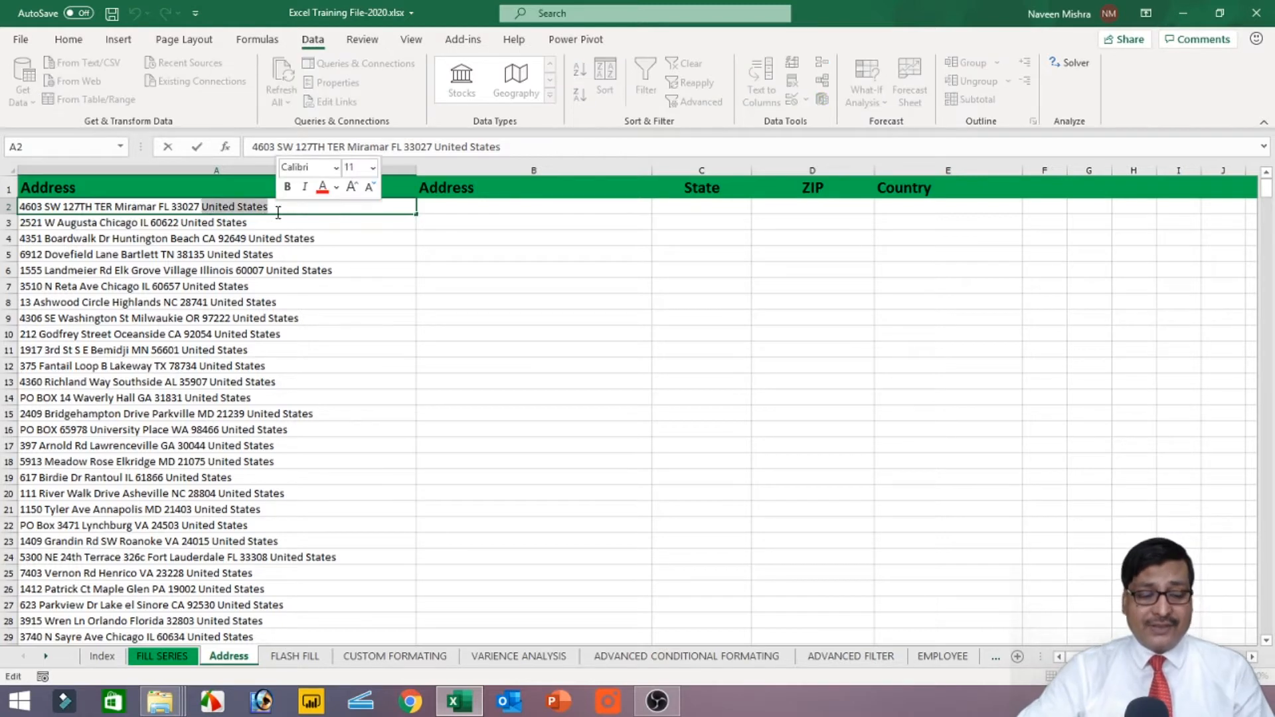
key("ctrl+c")
left_click(882, 213)
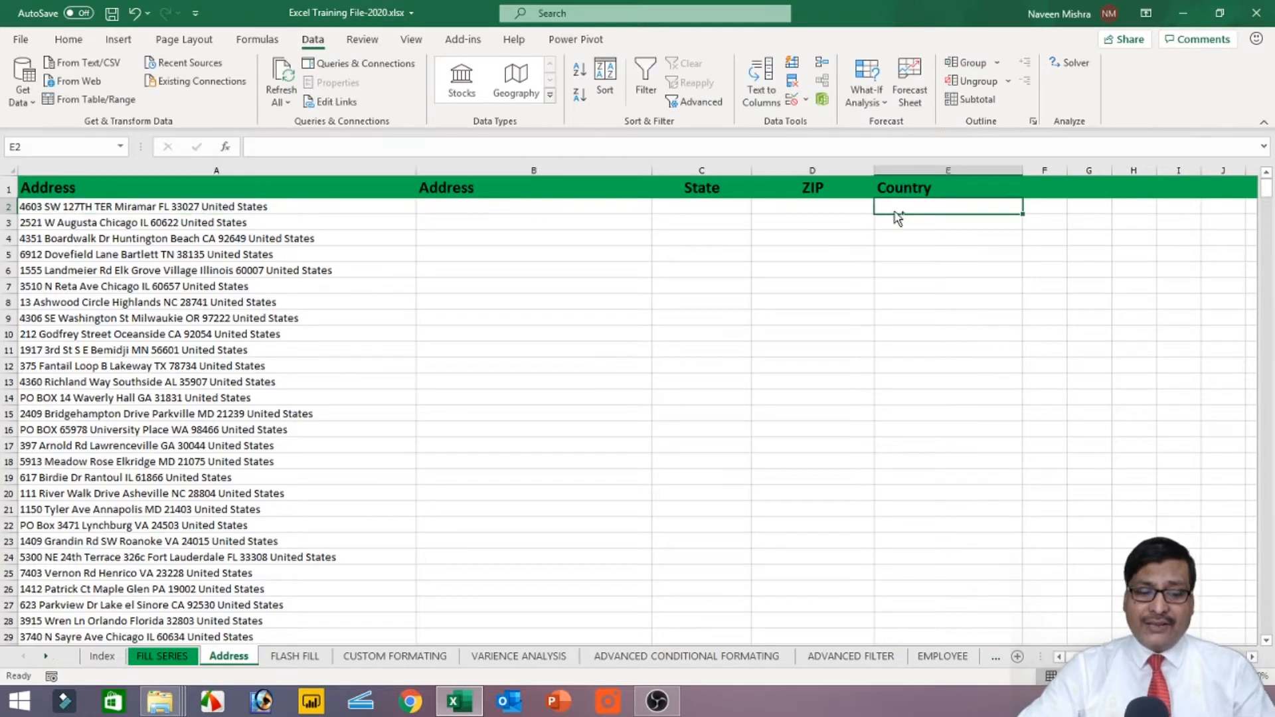
key("ctrl+v")
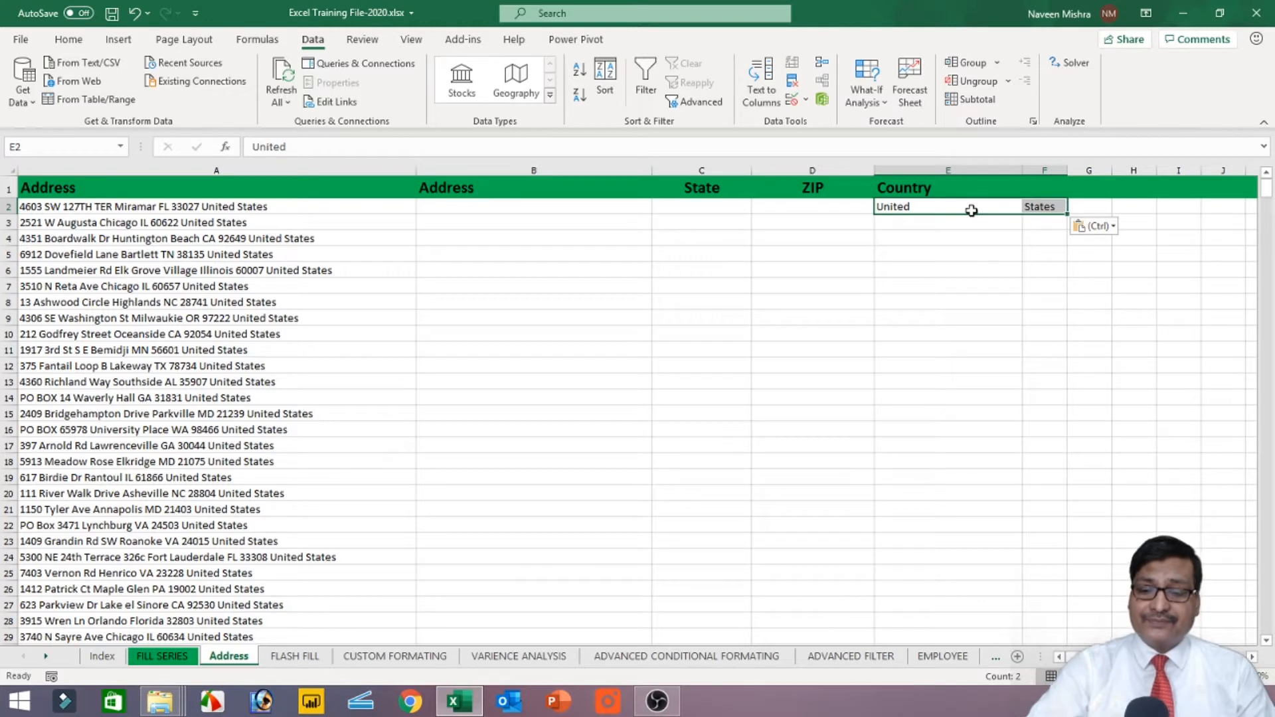
key("Delete")
Copy only the "United States" text from the address in A2 into Country cell E2 as a single entry.
left_click(211, 209)
double_click(205, 206)
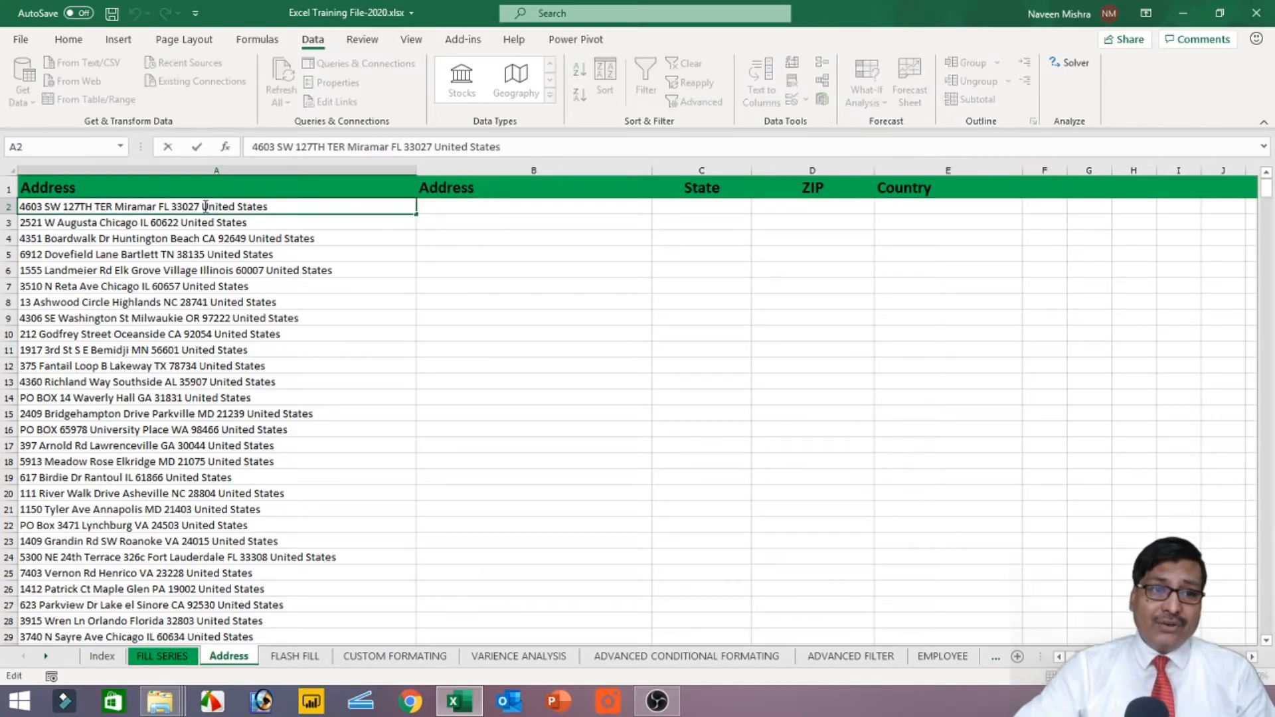
left_click_drag(206, 206, 274, 207)
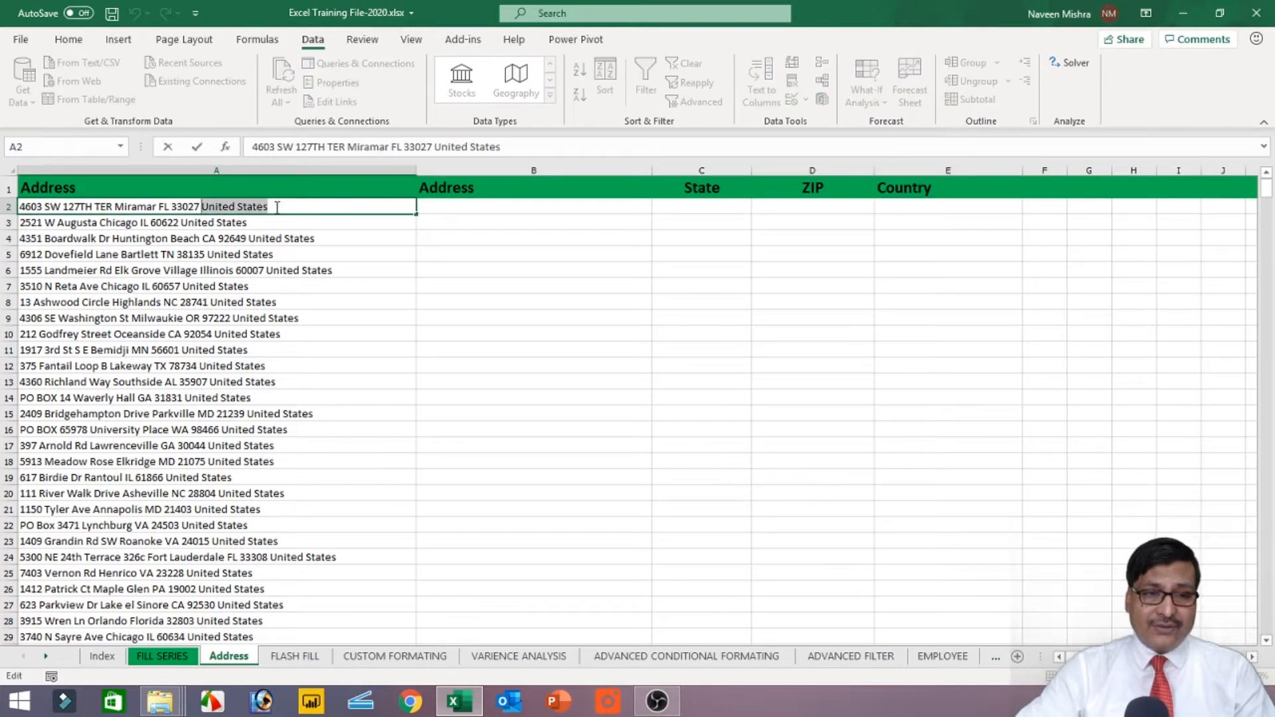
key("Delete")
key("ctrl+z")
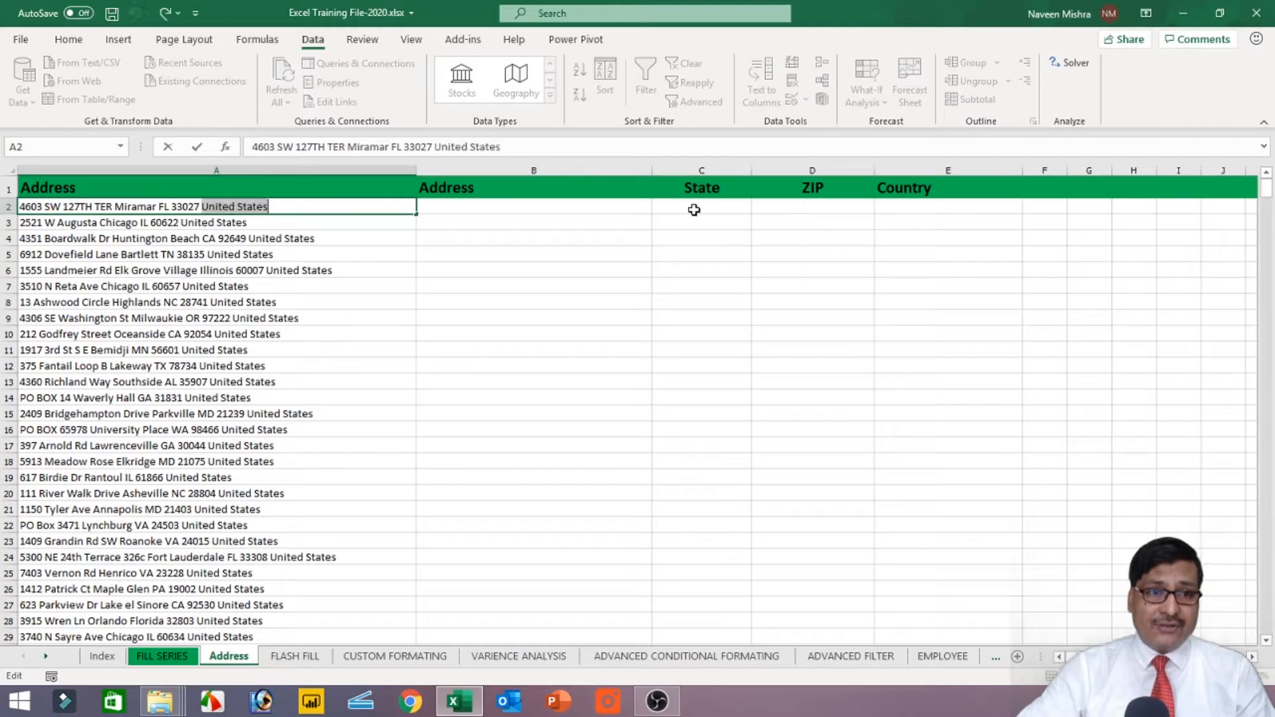
left_click_drag(436, 147, 514, 147)
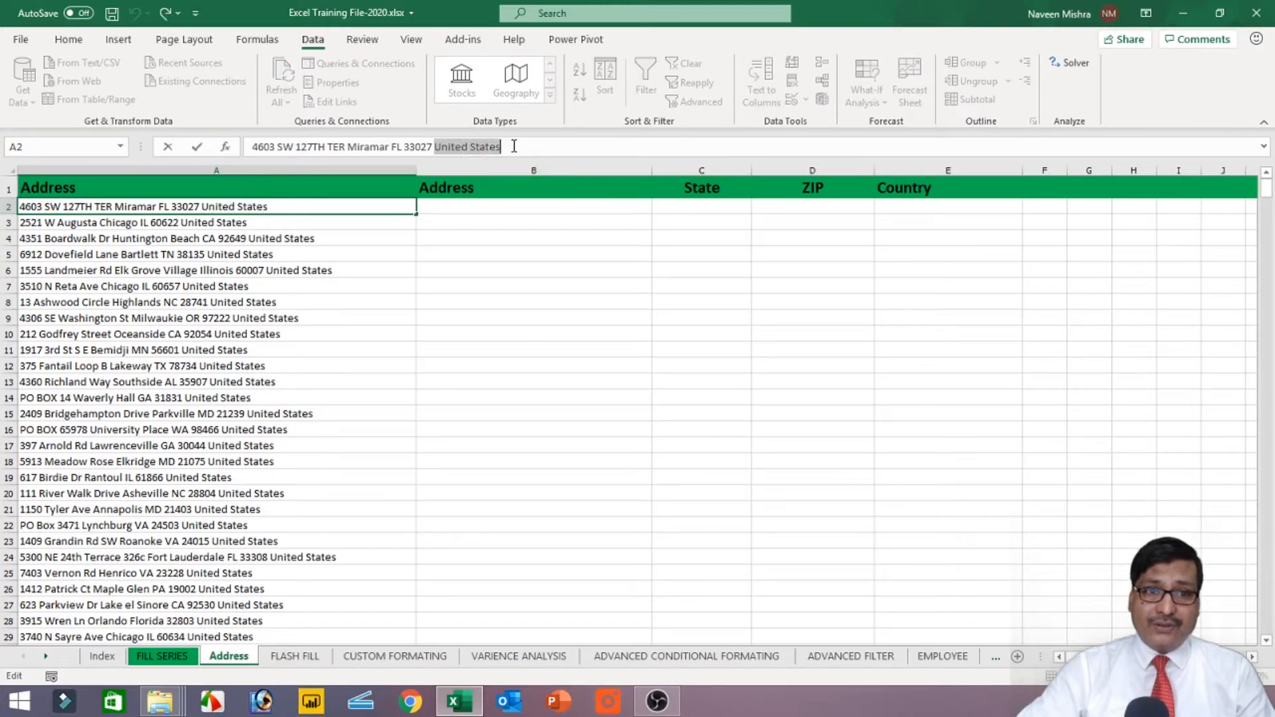
left_click(919, 207)
key("ctrl+v")
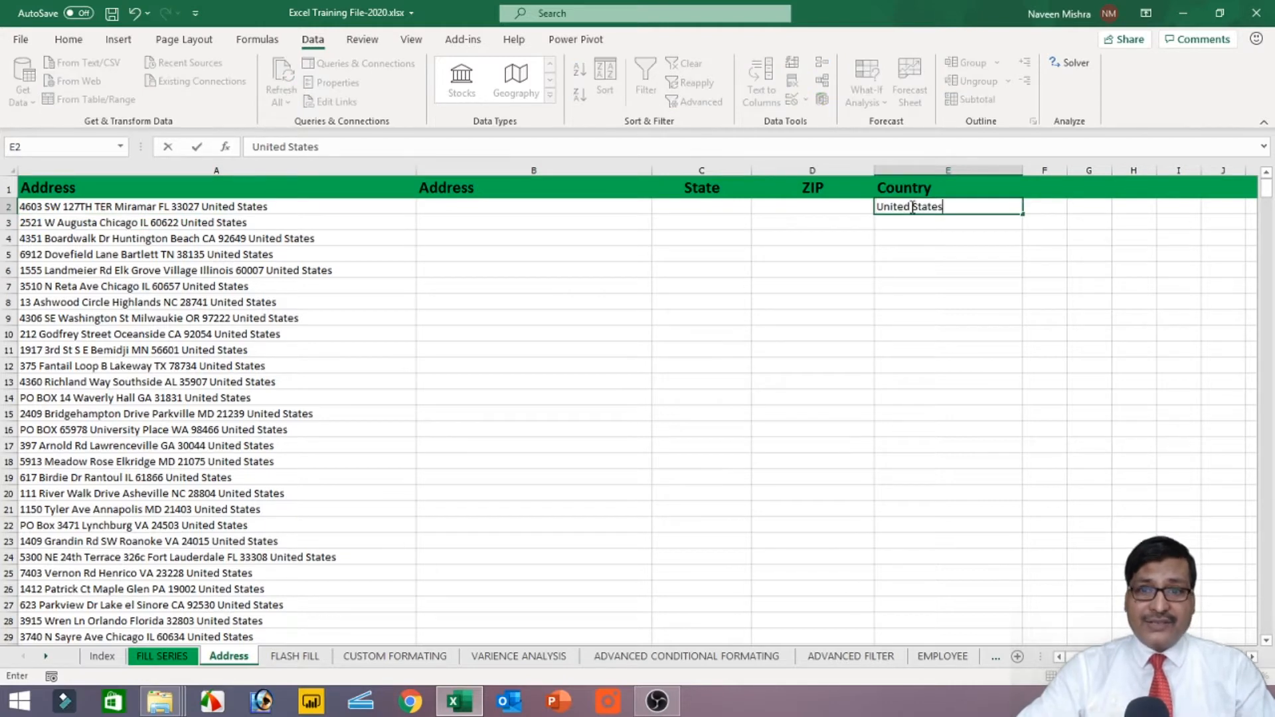
Flash Fill the rest of the Country column from the example in E2.
left_click(904, 229)
left_click(901, 210)
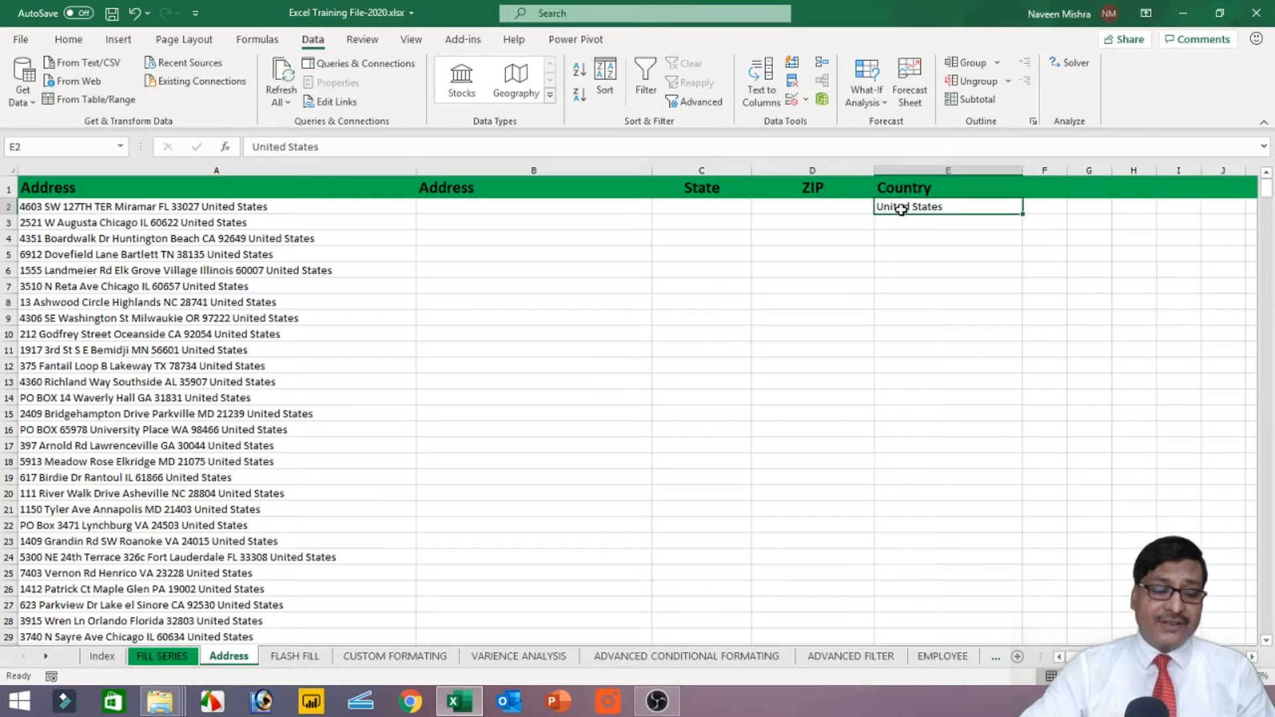
key("ctrl+e")
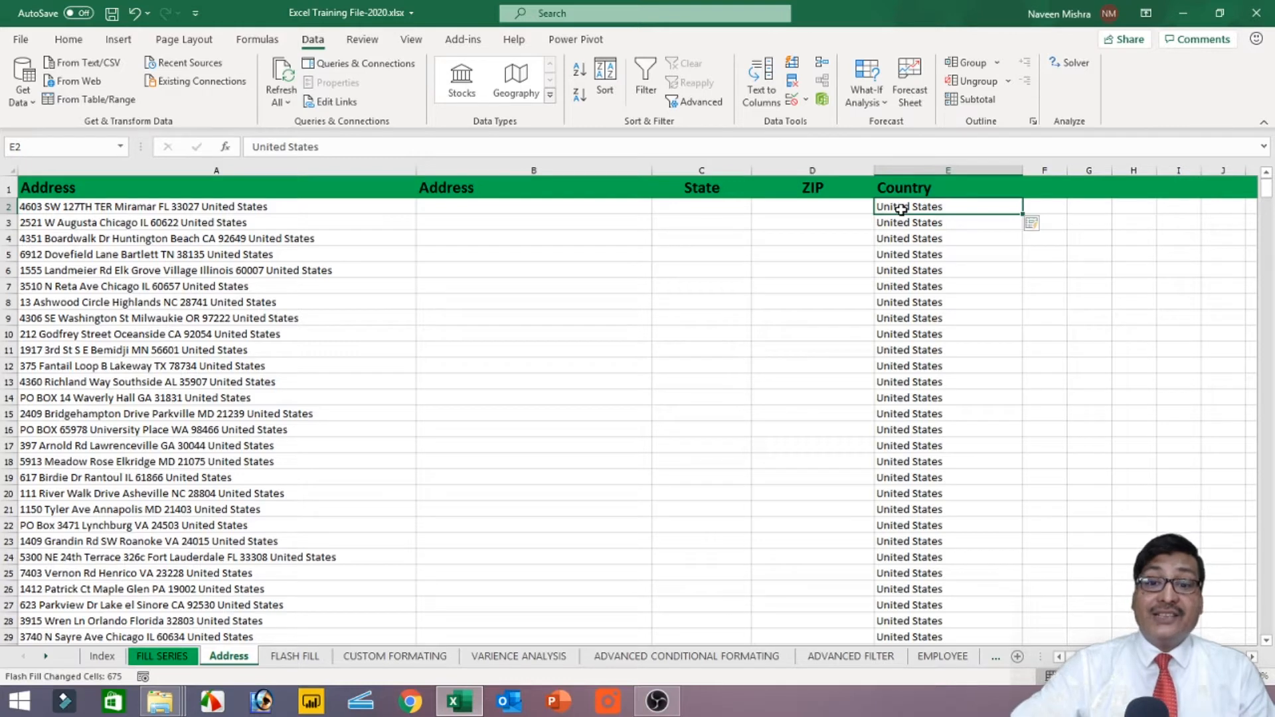
Copy the ZIP code 33027 from A2 into D2 and Flash Fill the rest of the ZIP column.
left_click(205, 211)
left_click(407, 148)
left_click_drag(407, 148, 435, 150)
key("Escape")
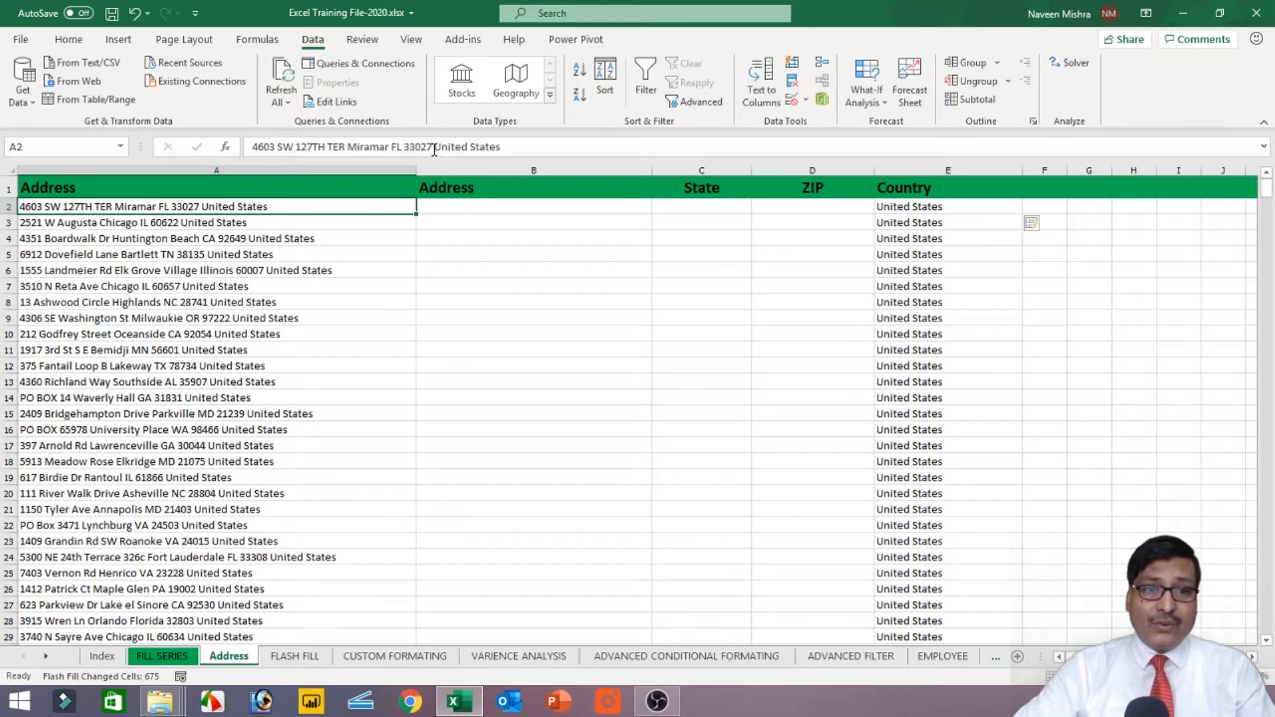
left_click(805, 211)
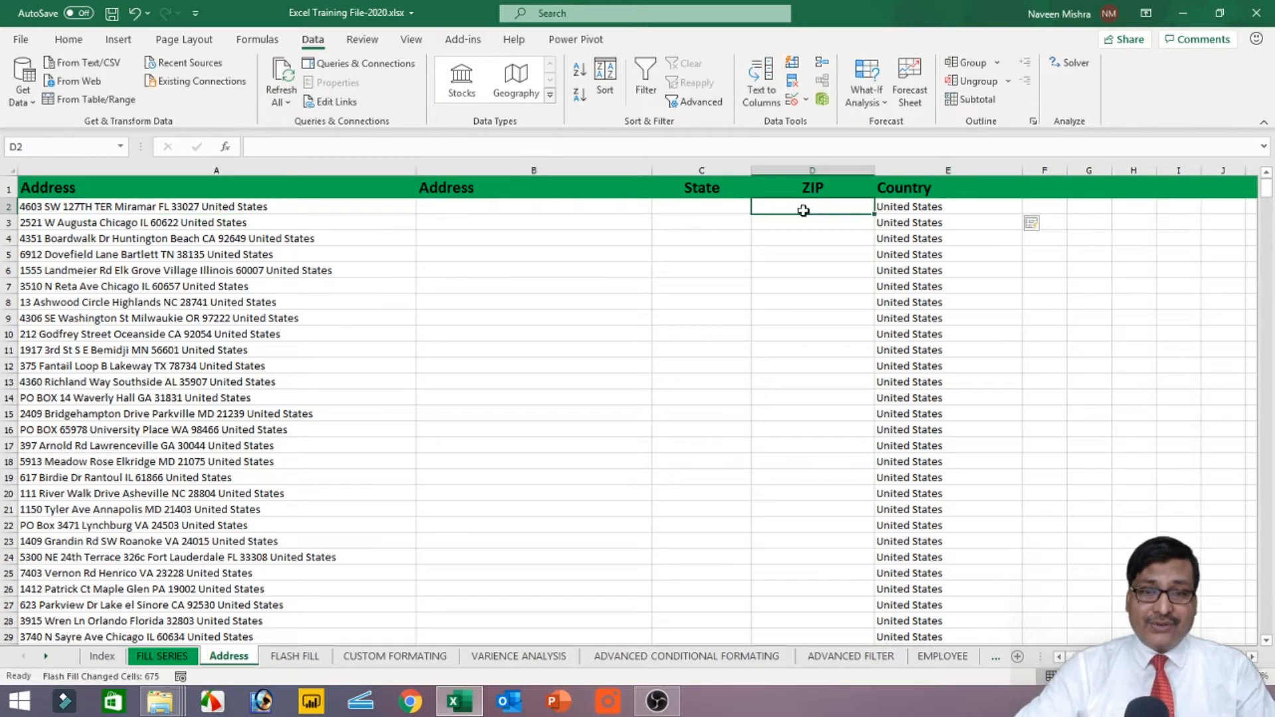
key("ctrl+v")
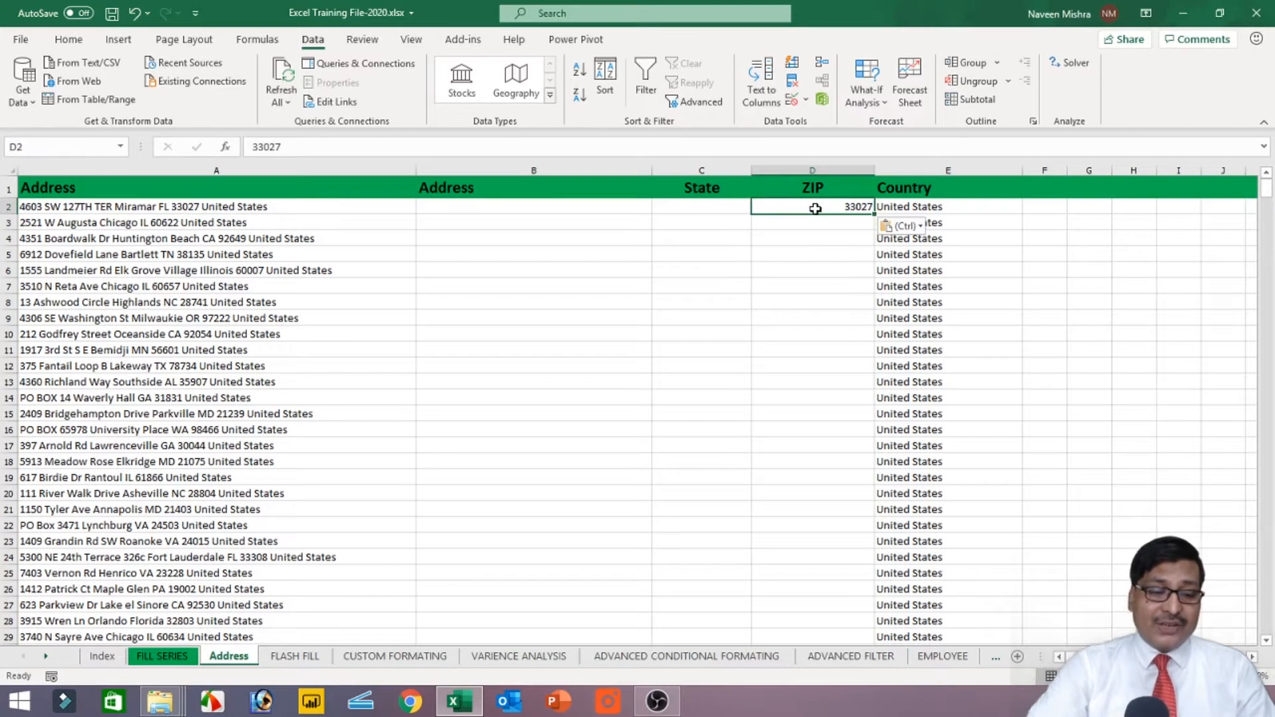
key("ctrl+e")
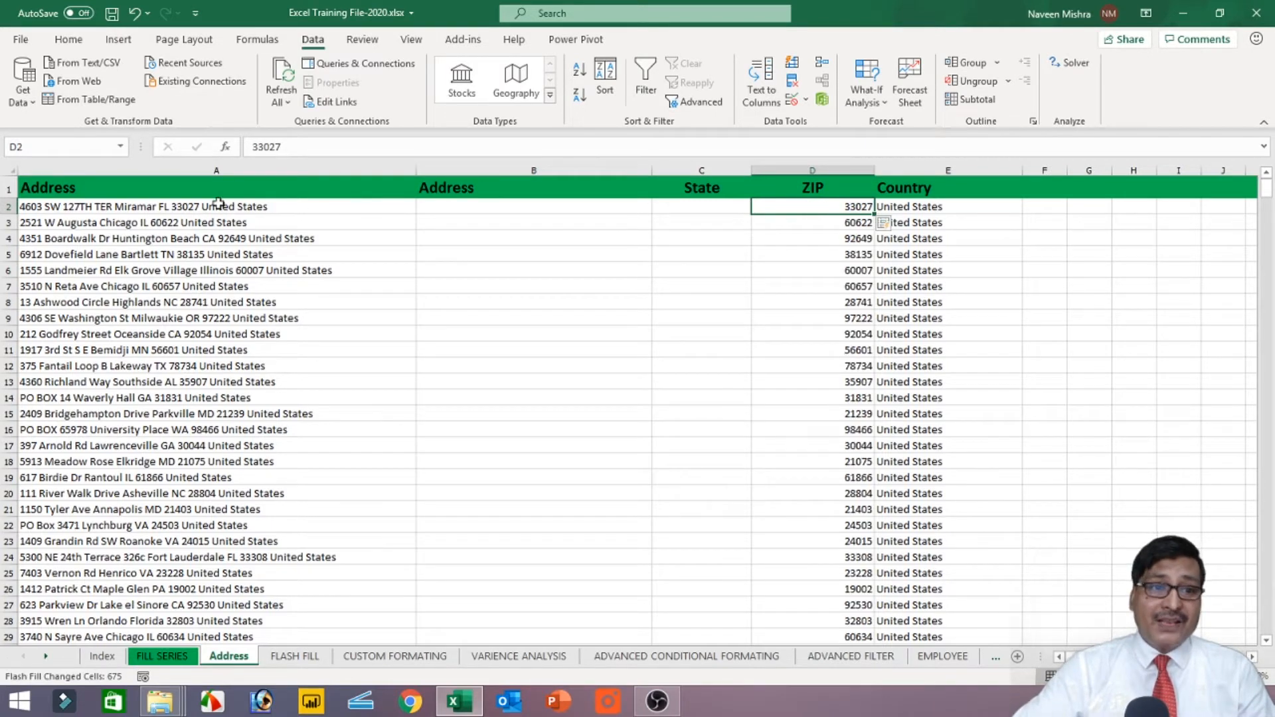
Copy the state code FL from the address in A2 into State cell C2.
left_click(177, 206)
double_click(172, 209)
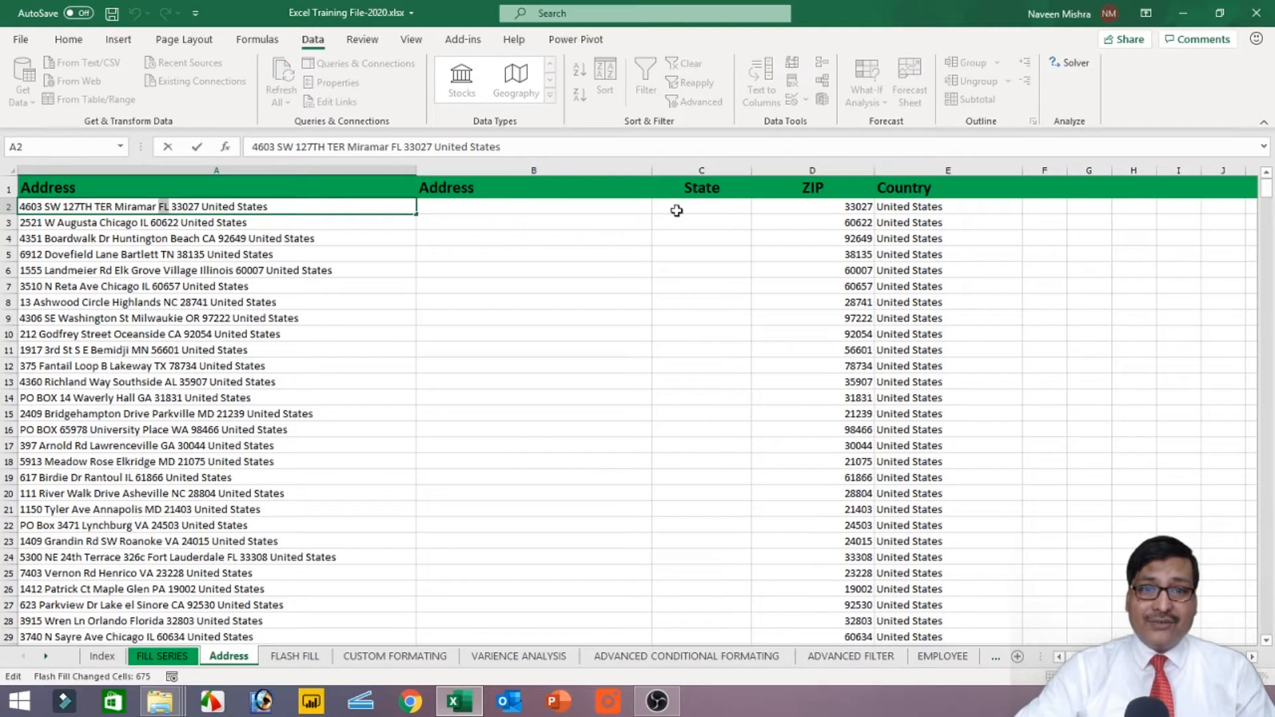
key("ctrl+c")
left_click(708, 207)
key("ctrl+v")
left_click(687, 237)
Try copying the state code IL from the address in A3 into State cell C3, and undo the paste.
left_click(168, 223)
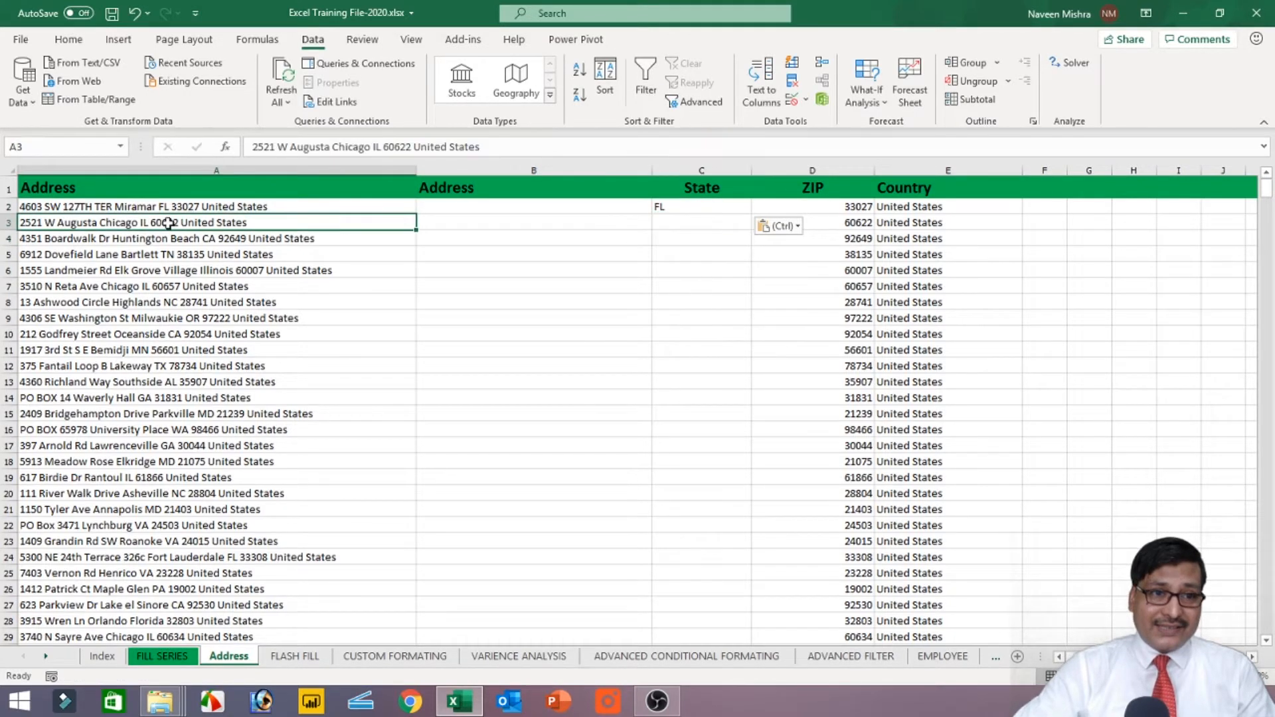
double_click(140, 222)
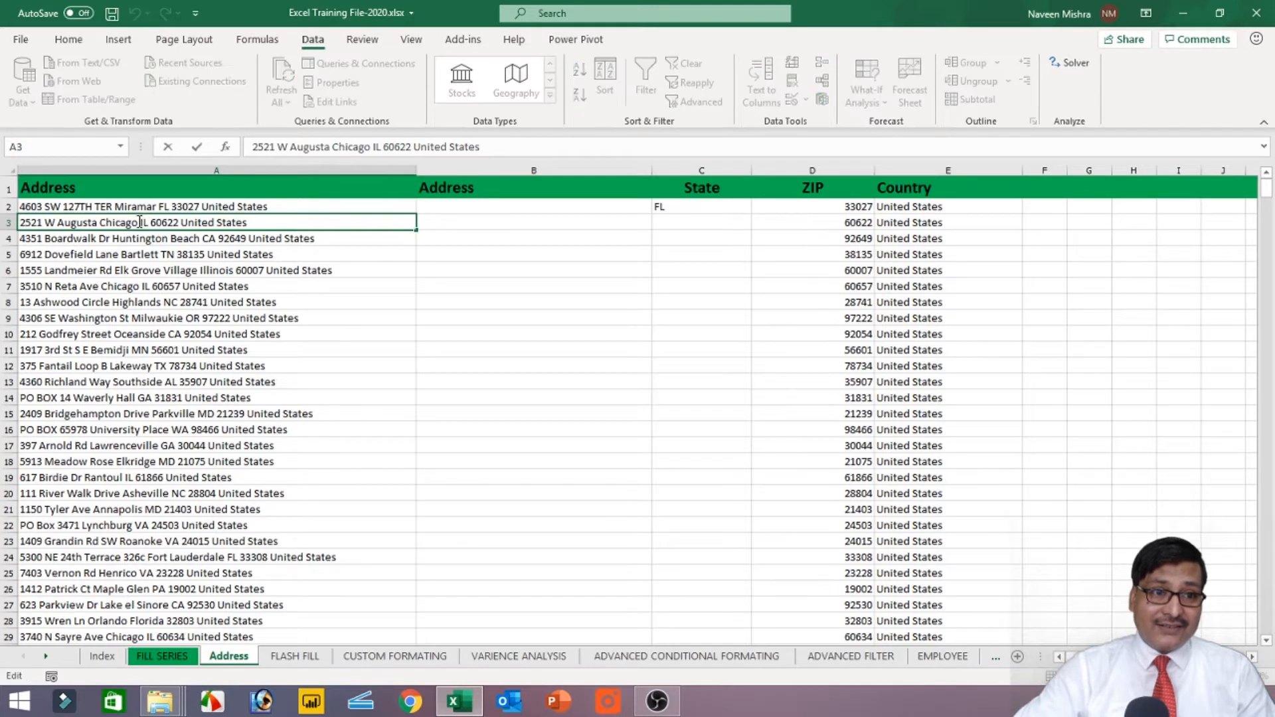
key("ctrl+c")
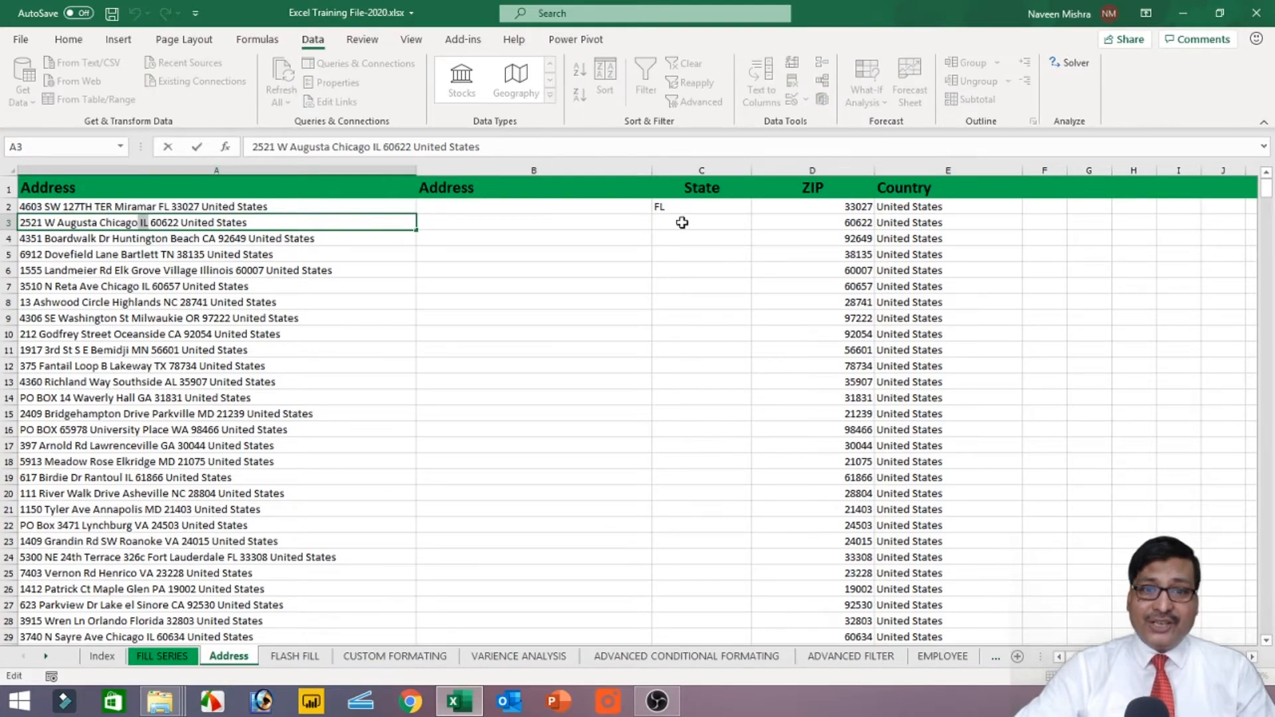
left_click(681, 223)
key("ctrl+v")
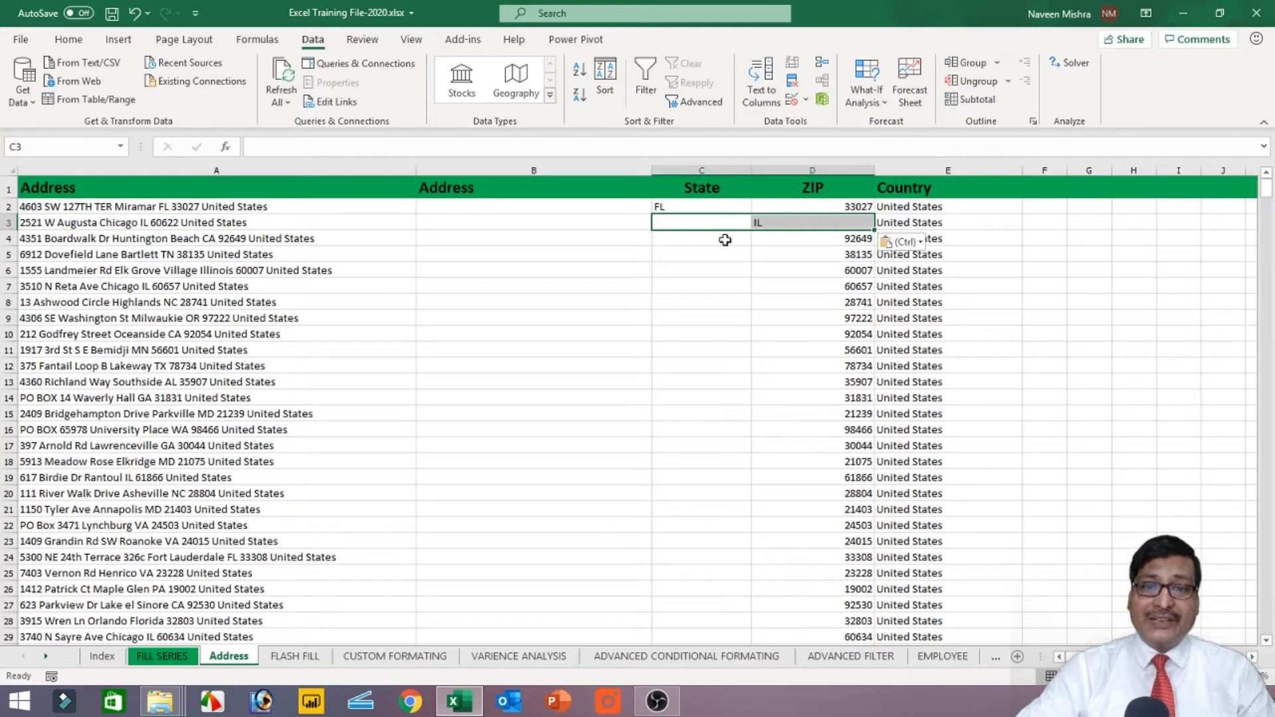
key("Delete")
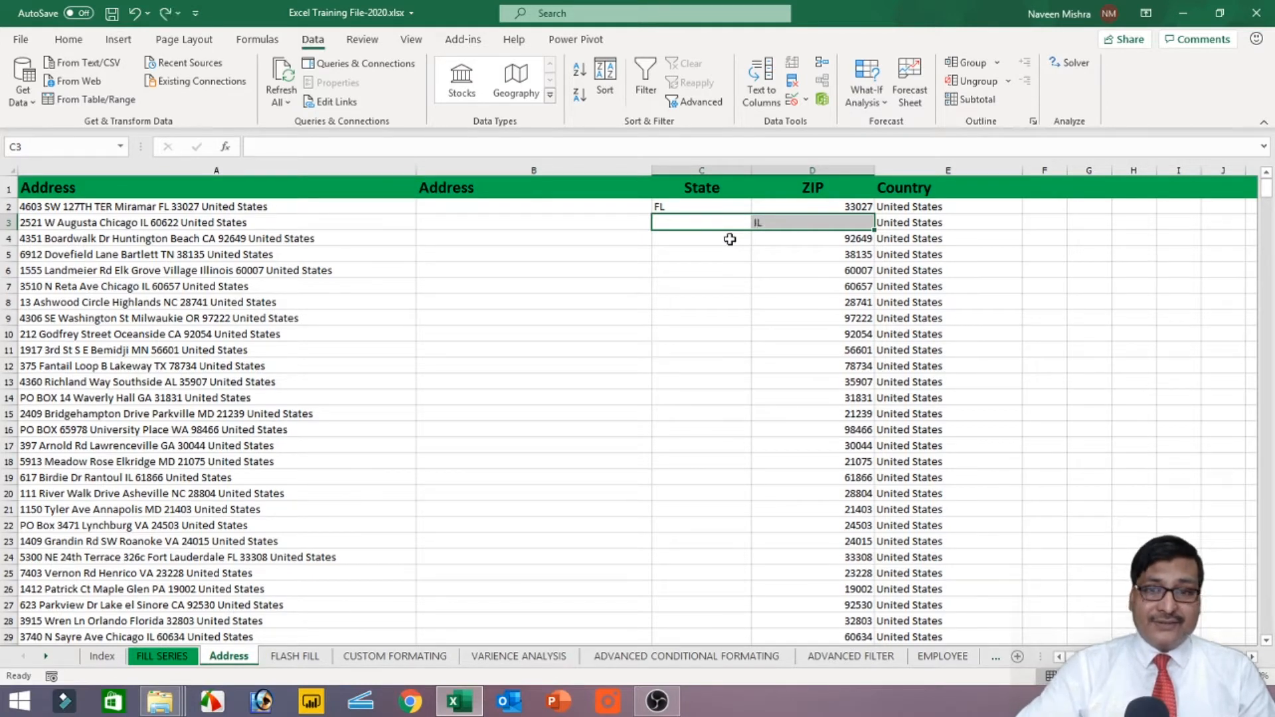
key("ctrl+z")
Enter IL in C3 as the second State example and Flash Fill the rest of the State column.
left_click(711, 206)
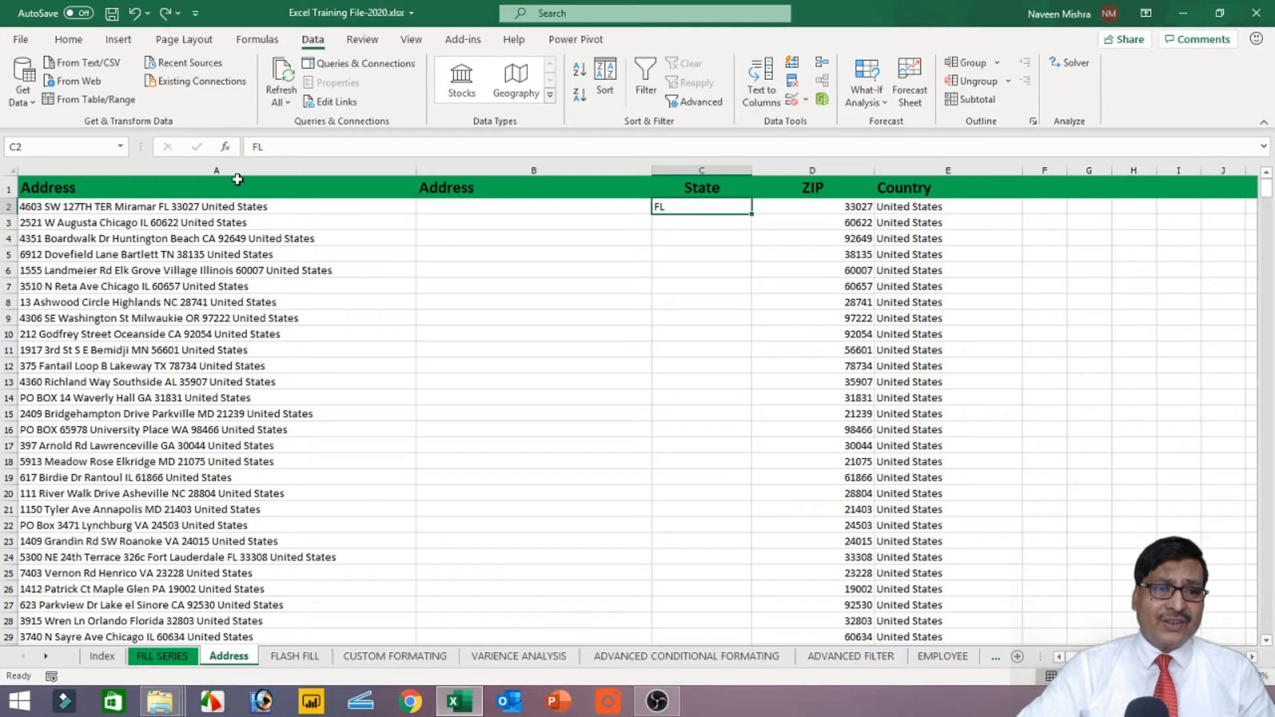
left_click(159, 221)
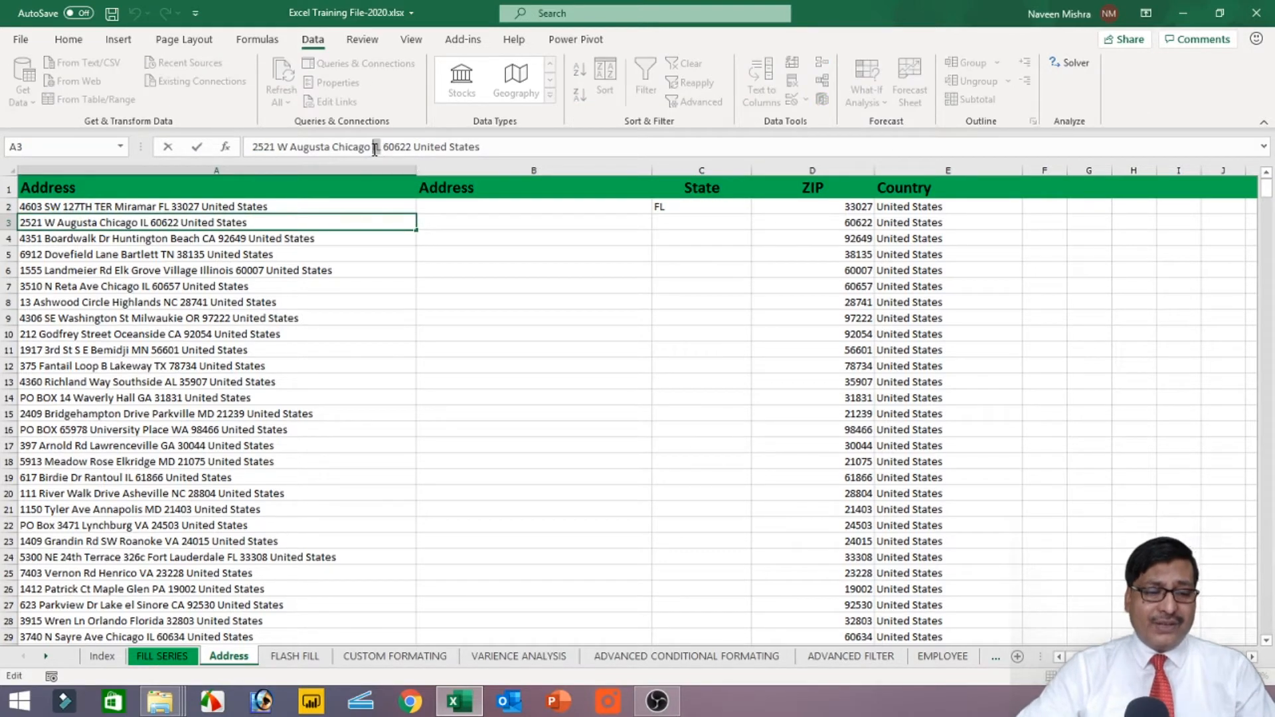
left_click(677, 224)
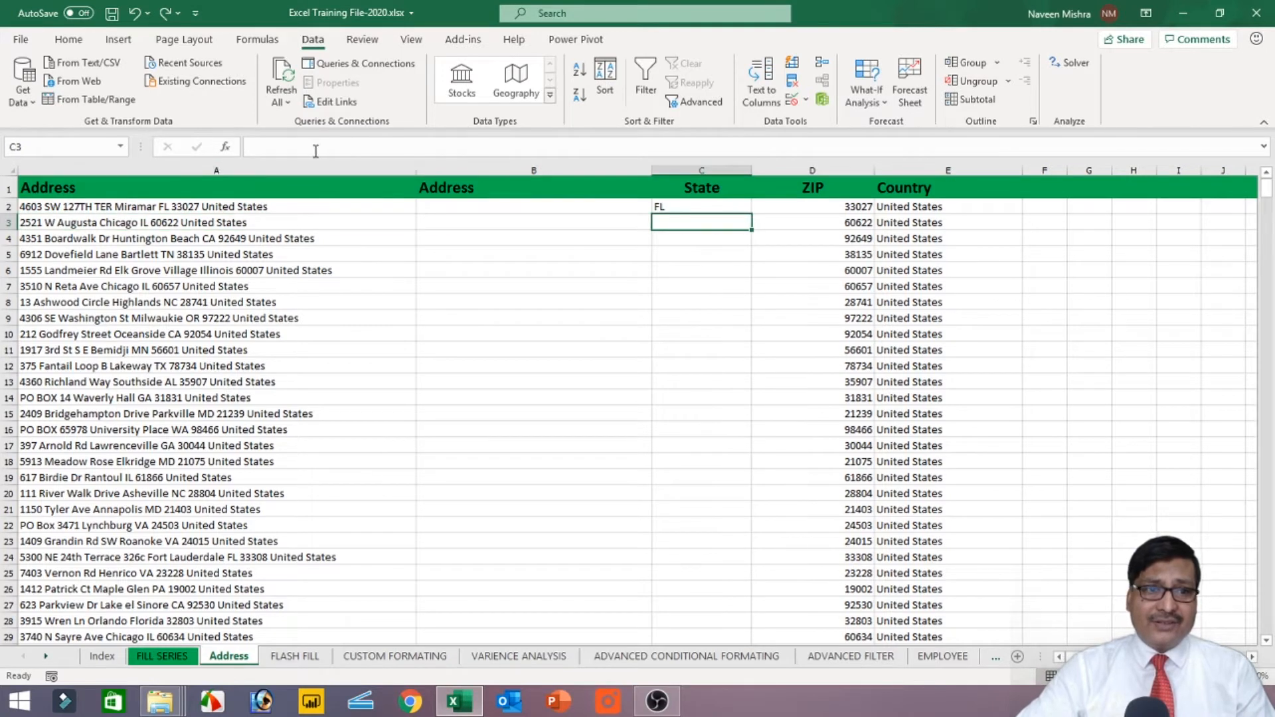
type("IL")
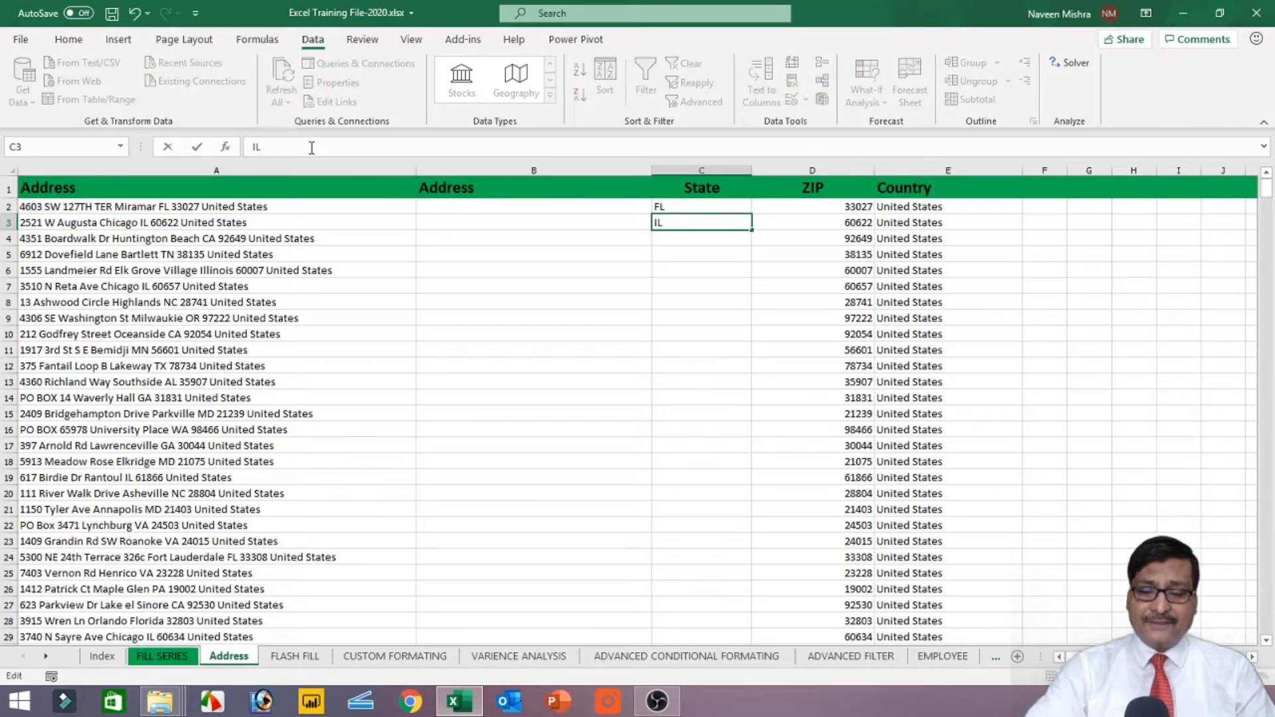
key("Return")
left_click(665, 221)
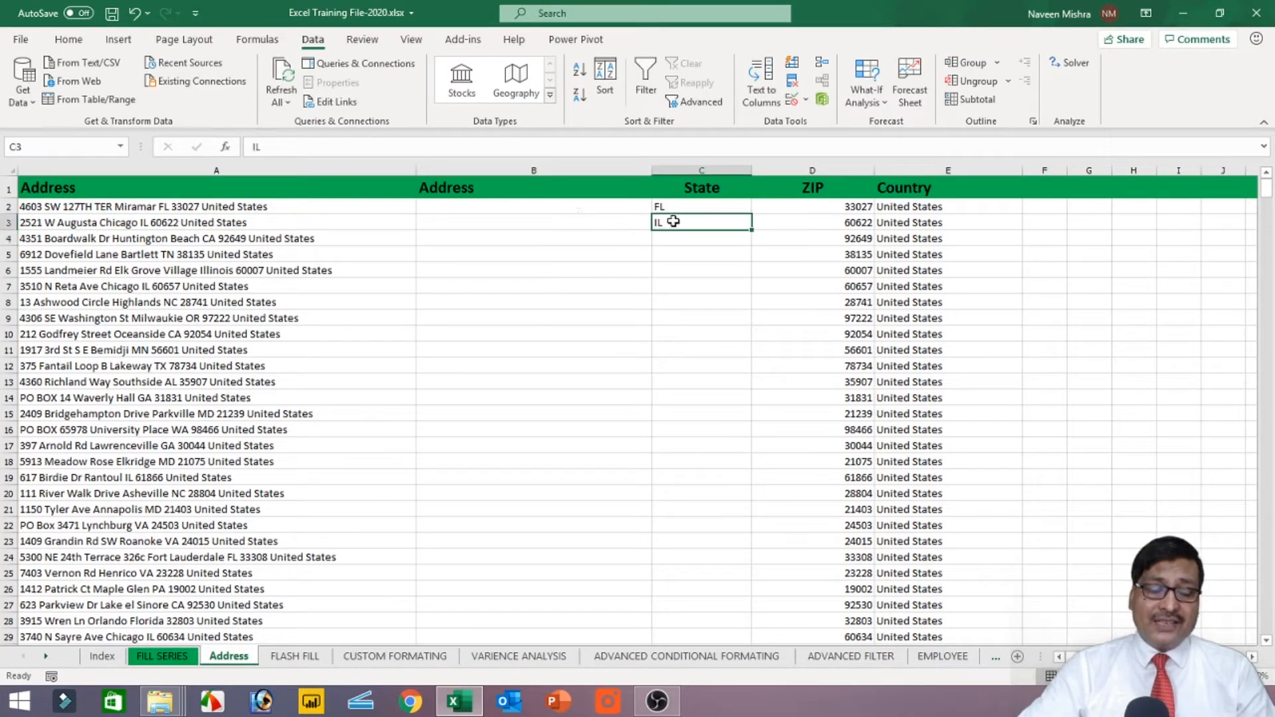
key("ctrl+e")
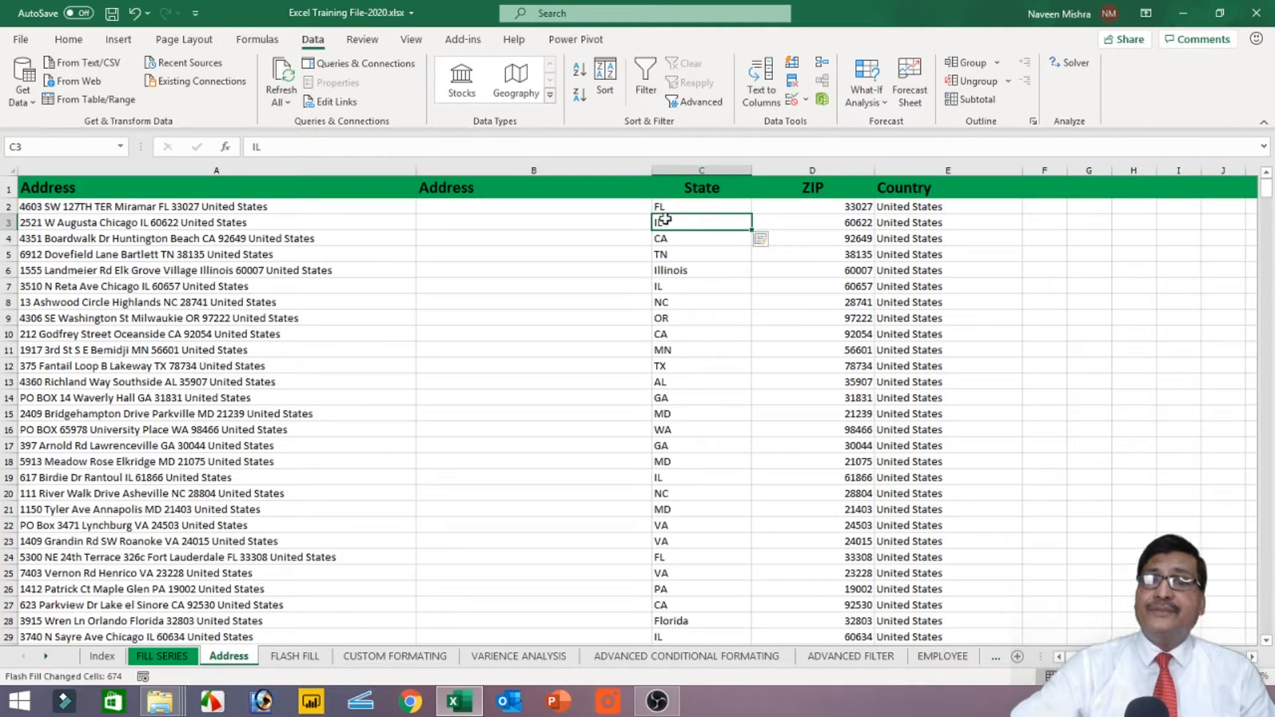
Copy the street and city part of the address in A2 into B2 and Flash Fill the rest of the new Address column.
left_click(147, 205)
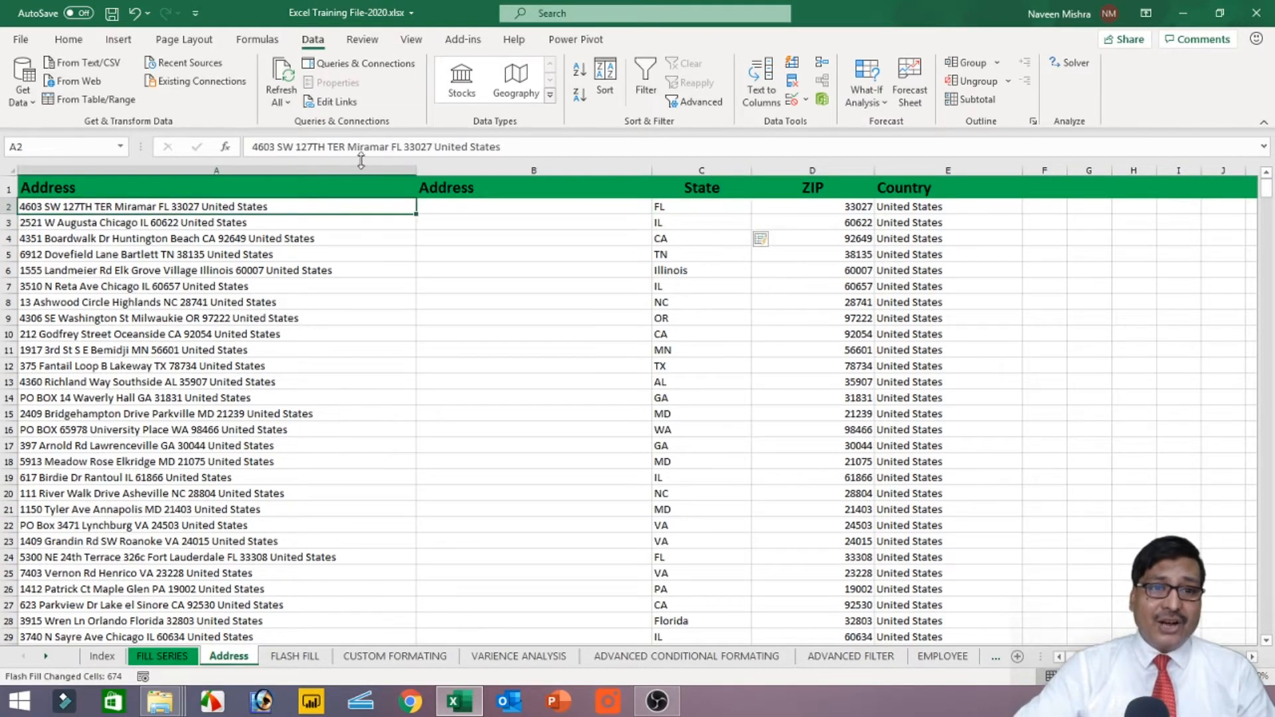
left_click_drag(389, 147, 248, 156)
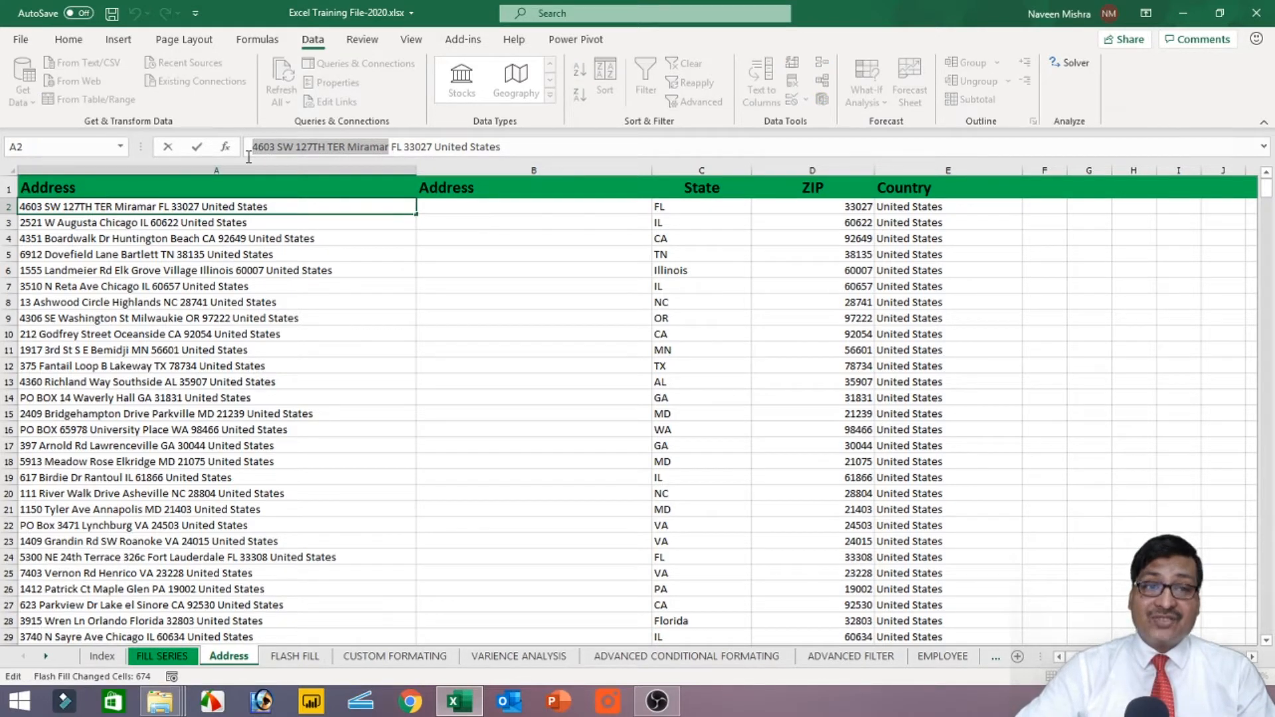
key("Escape")
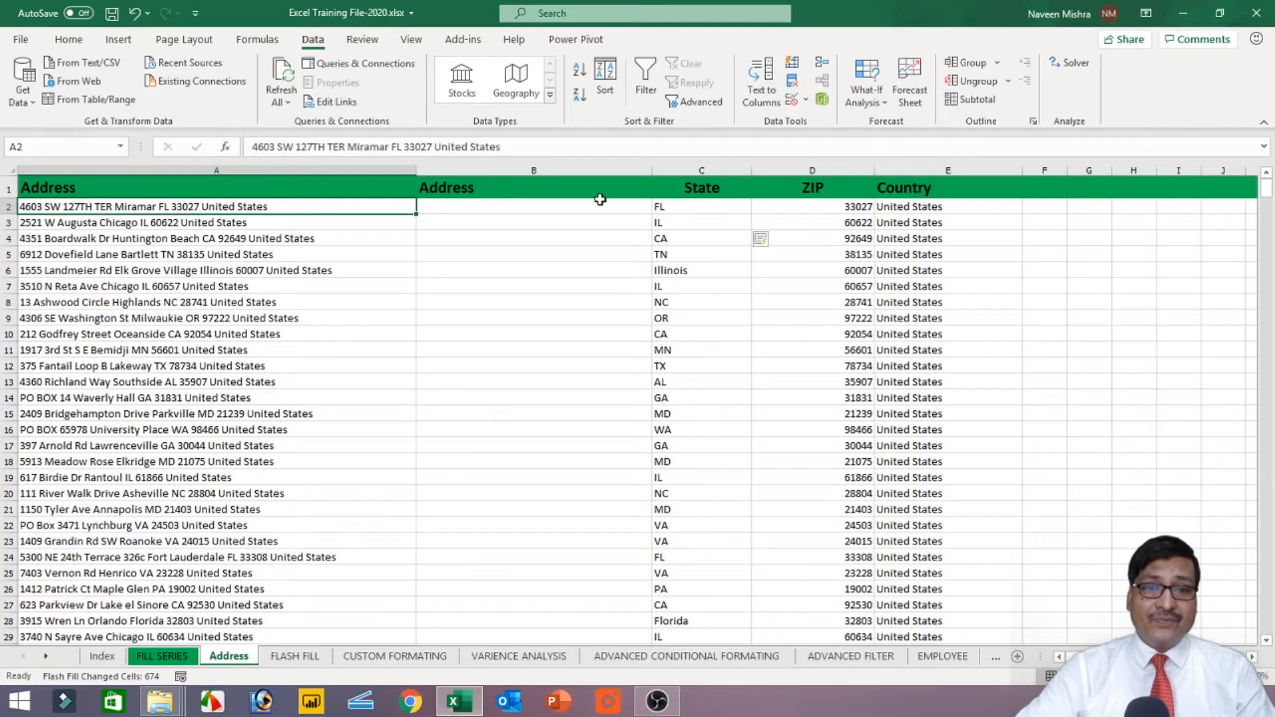
left_click(558, 208)
double_click(558, 209)
key("ctrl+v")
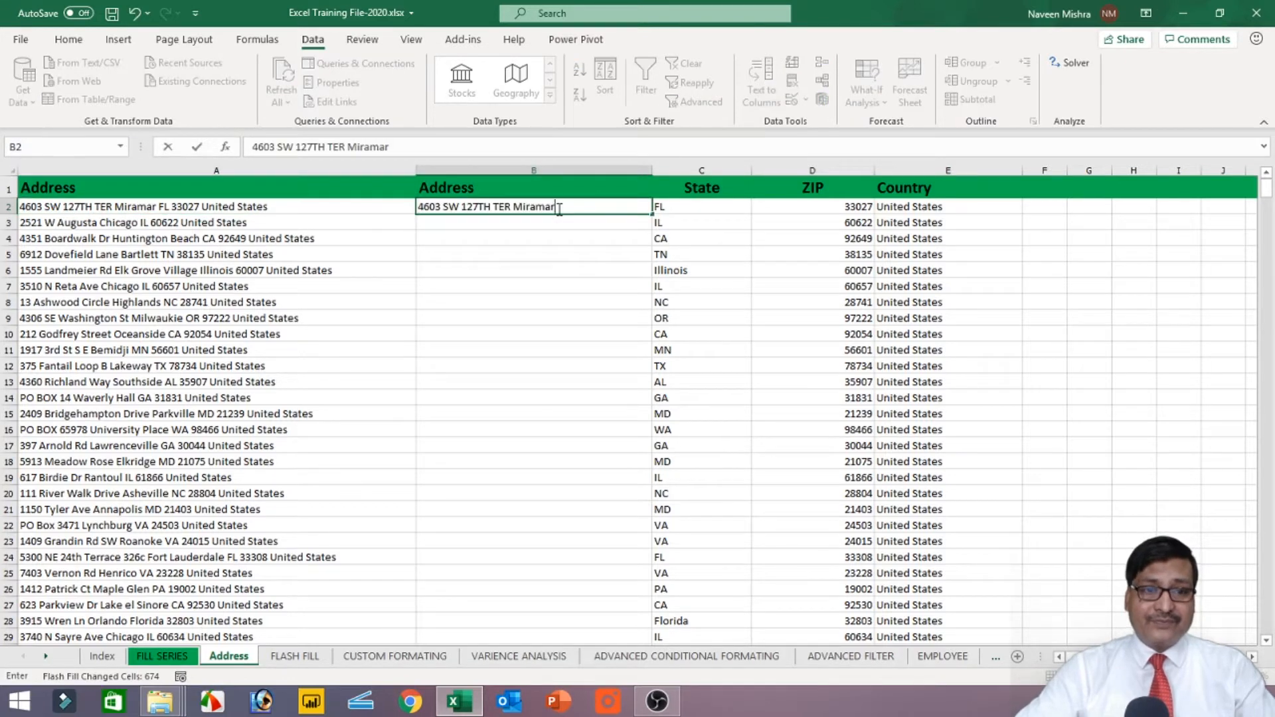
left_click(543, 237)
left_click(535, 206)
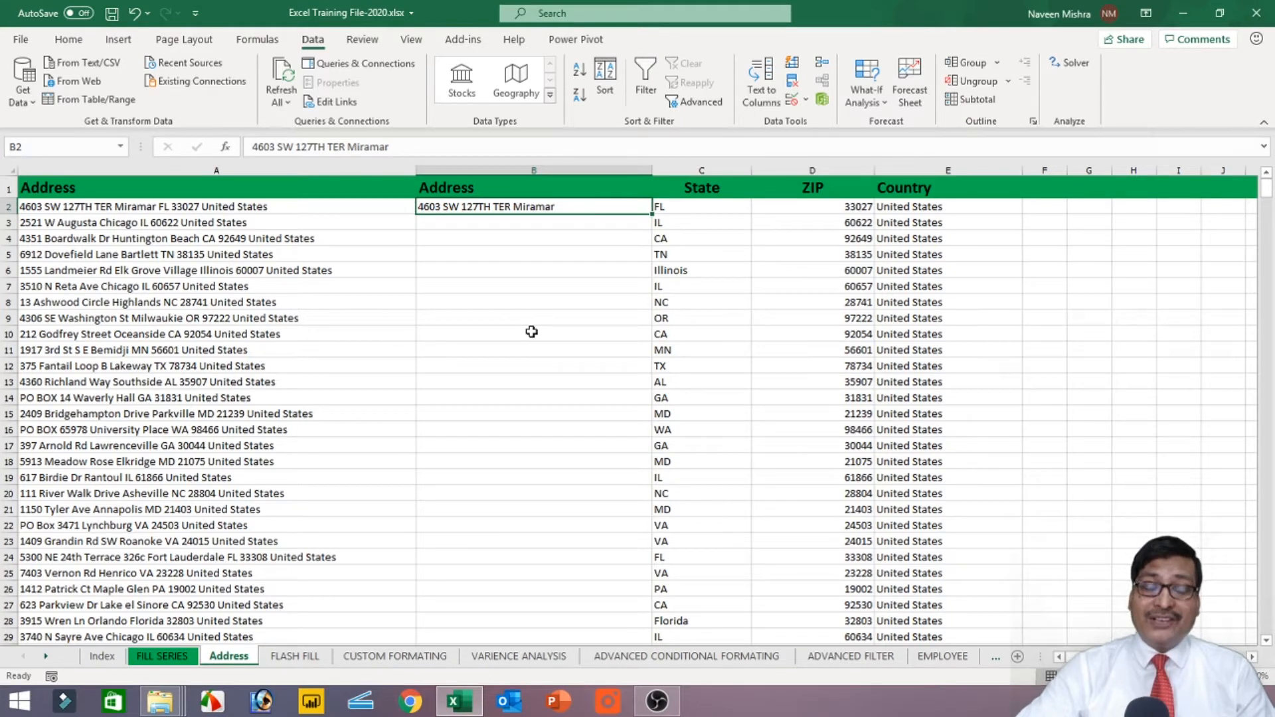
key("ctrl+e")
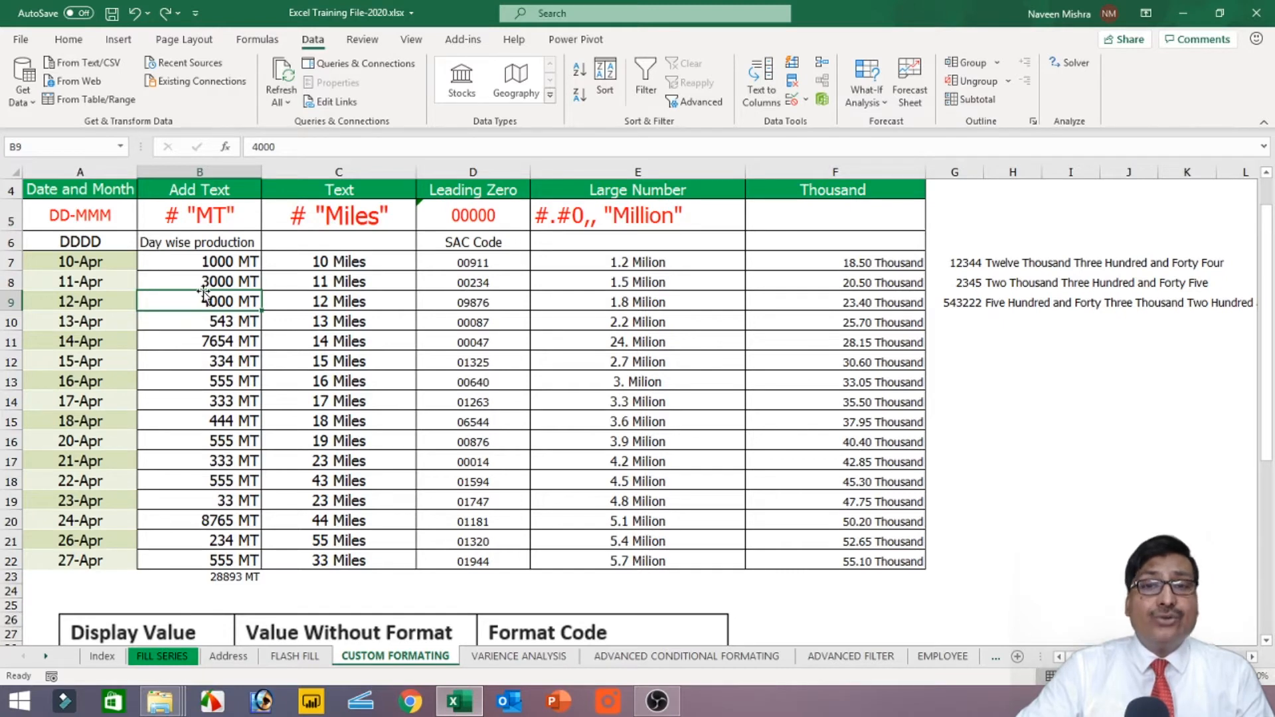
Examine the dates in A7:A22 and check the full date stored in A7.
left_click_drag(80, 264, 86, 564)
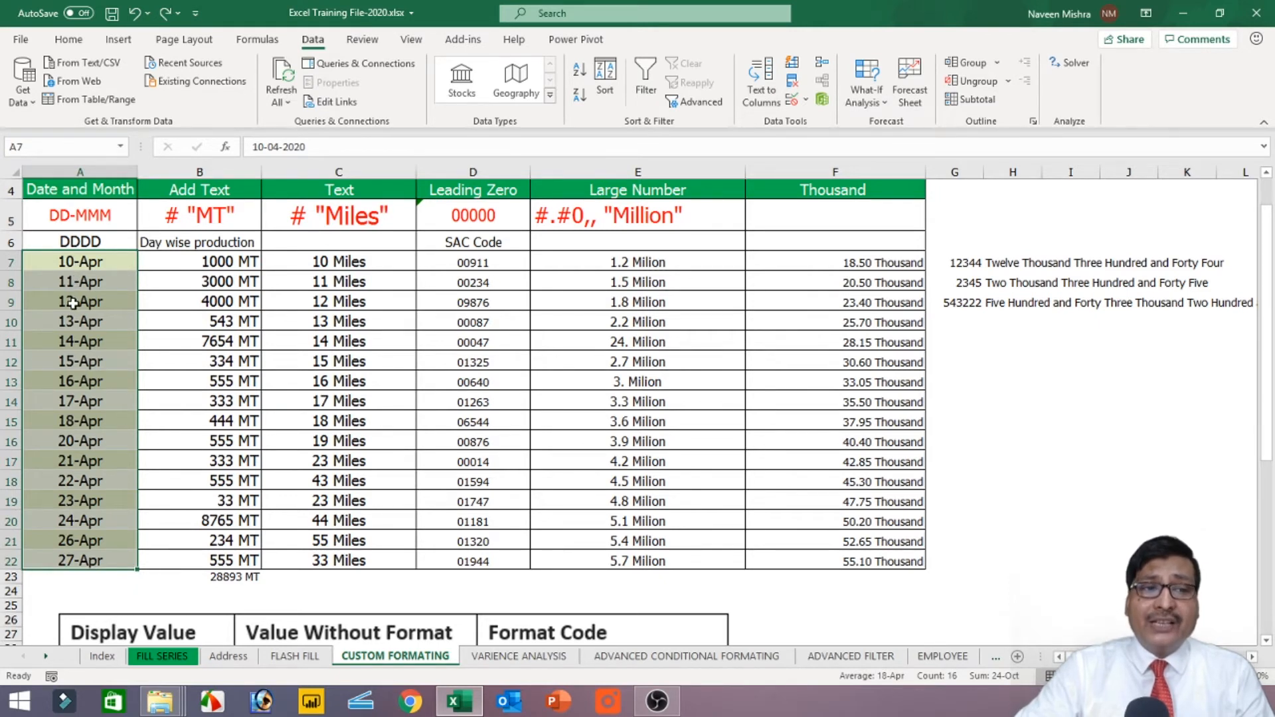
left_click(77, 262)
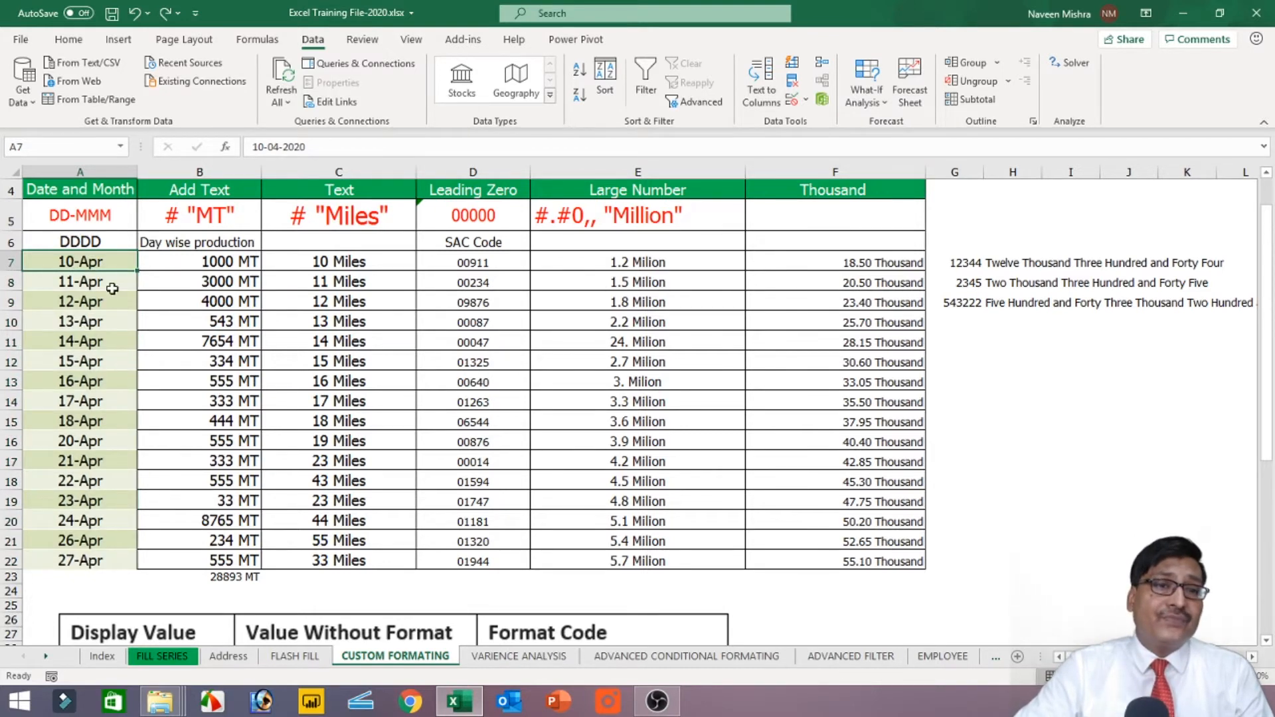
left_click(309, 147)
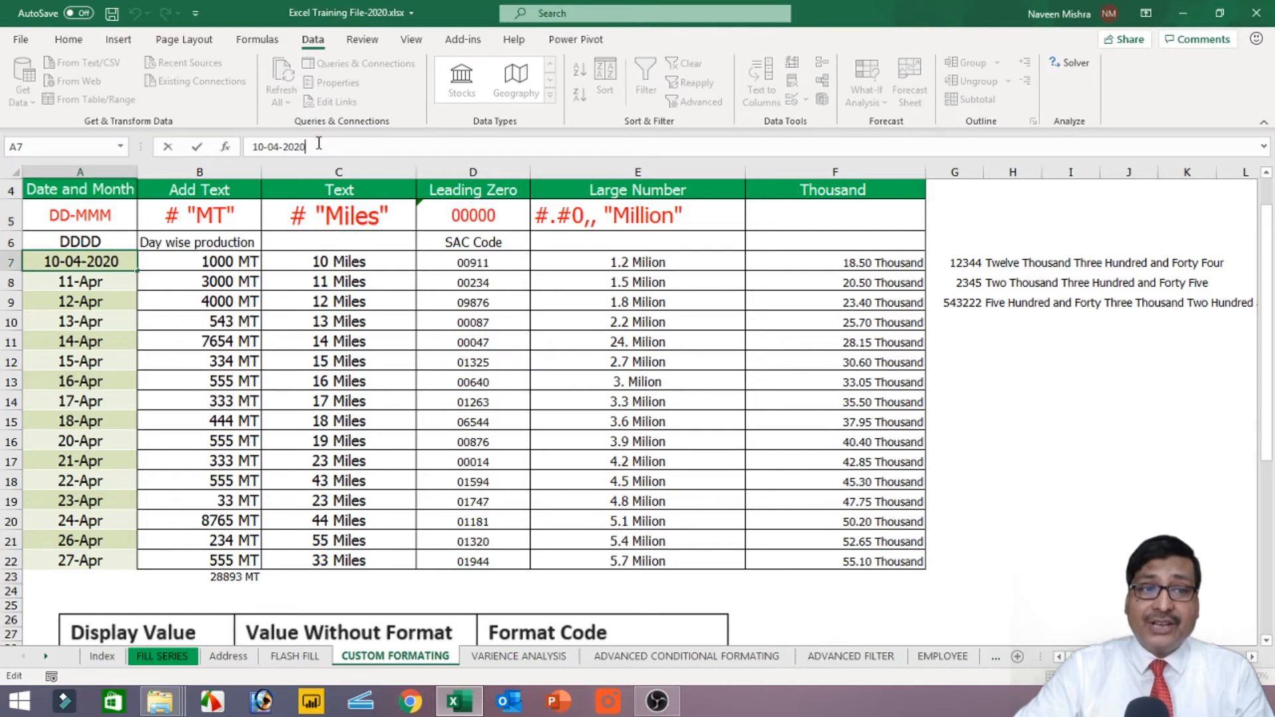
key("Escape")
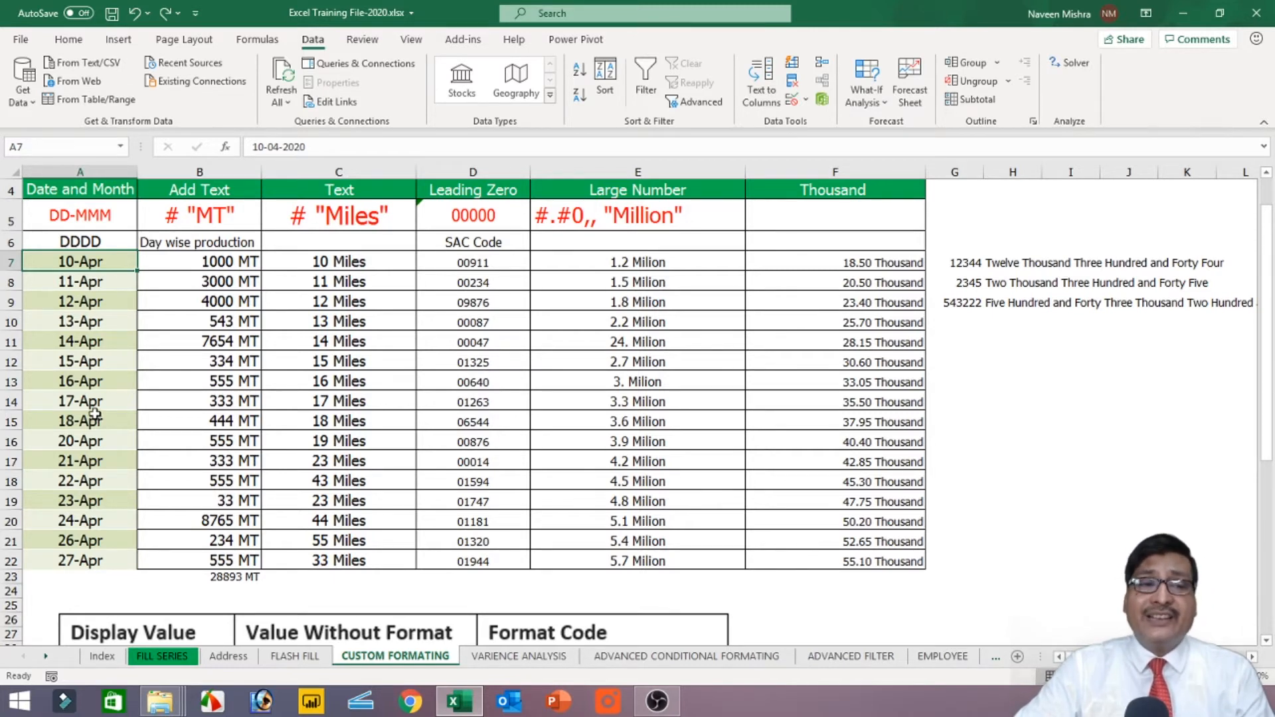
Format the dates in A7:A22 with the 14-03-2012 Date type.
left_click_drag(97, 265, 99, 564)
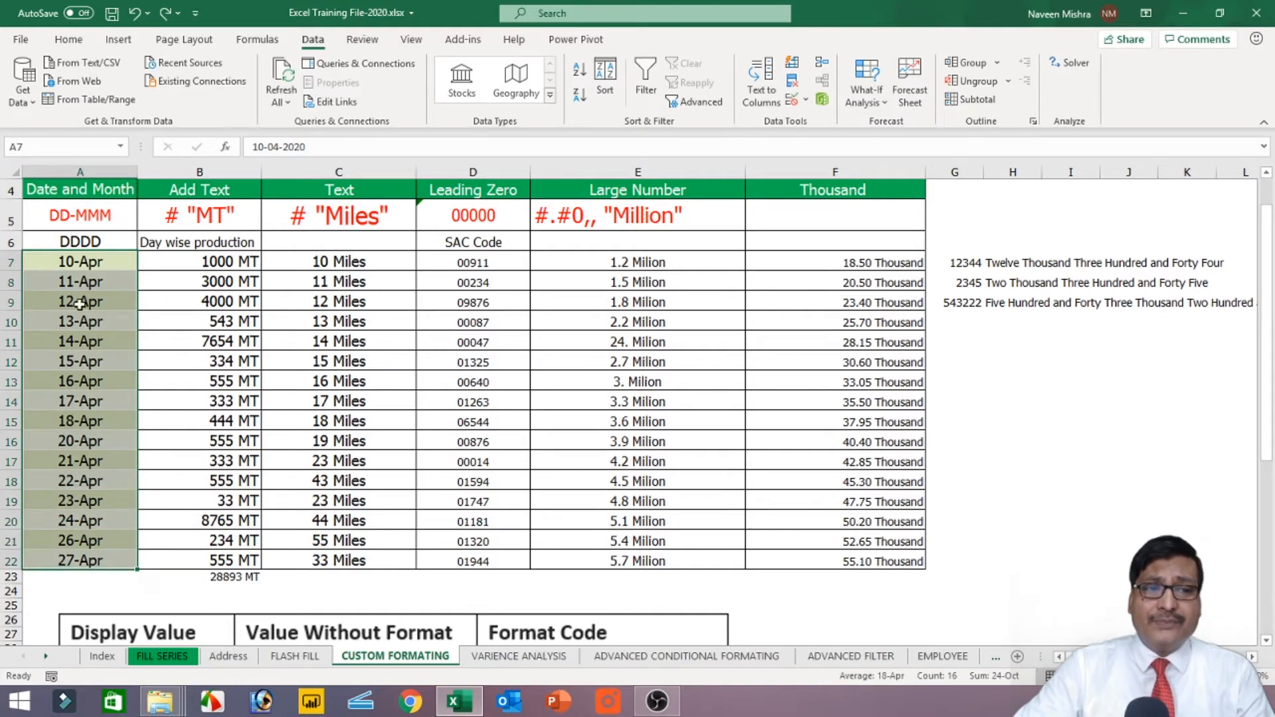
right_click(84, 263)
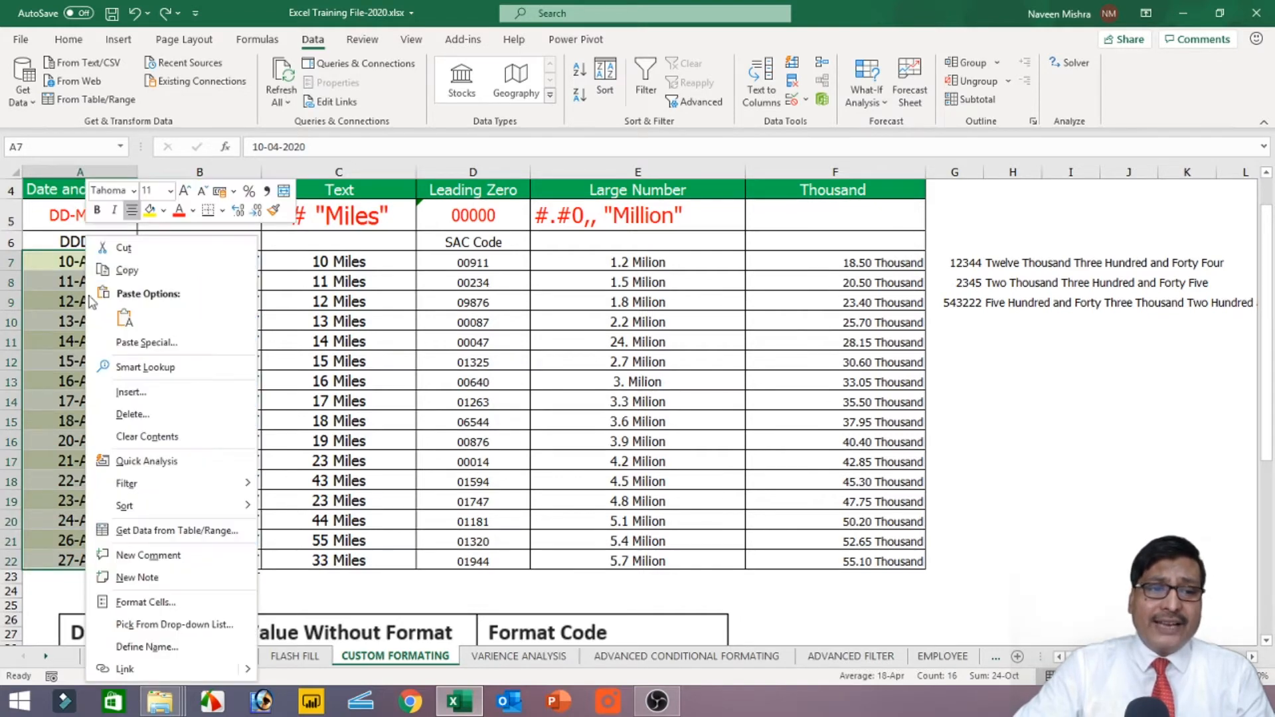
left_click(163, 601)
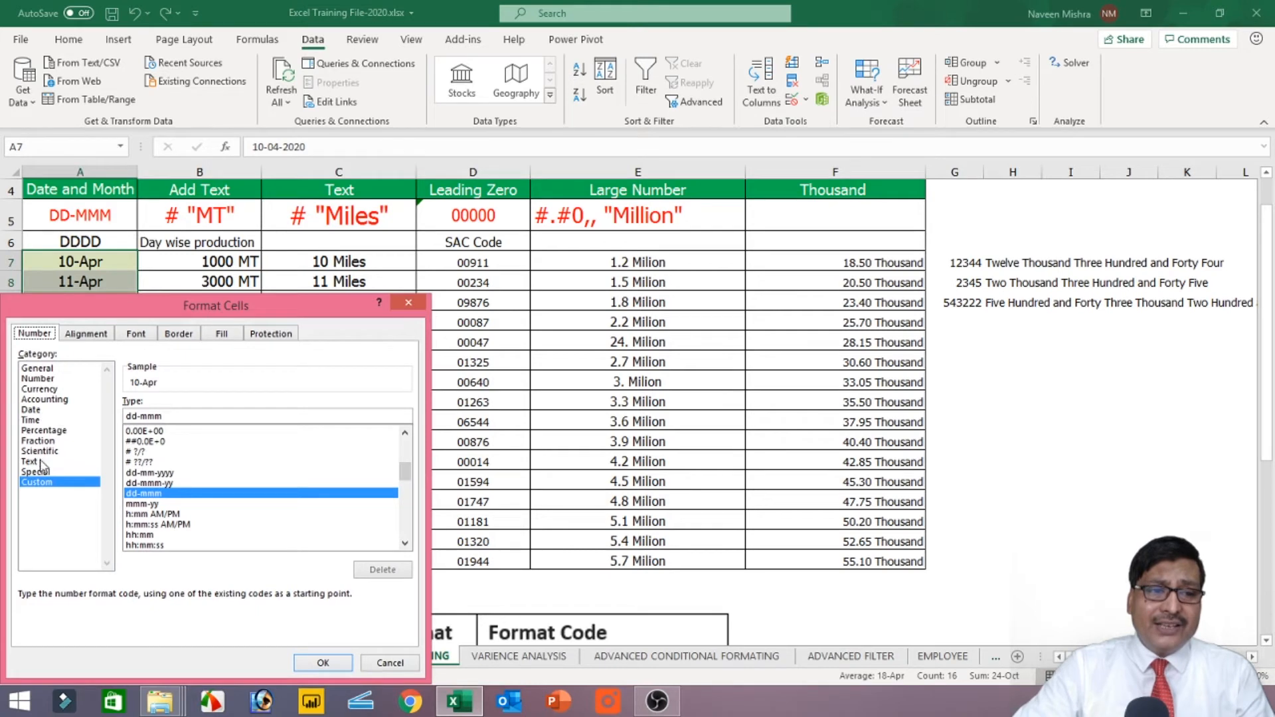
left_click(40, 411)
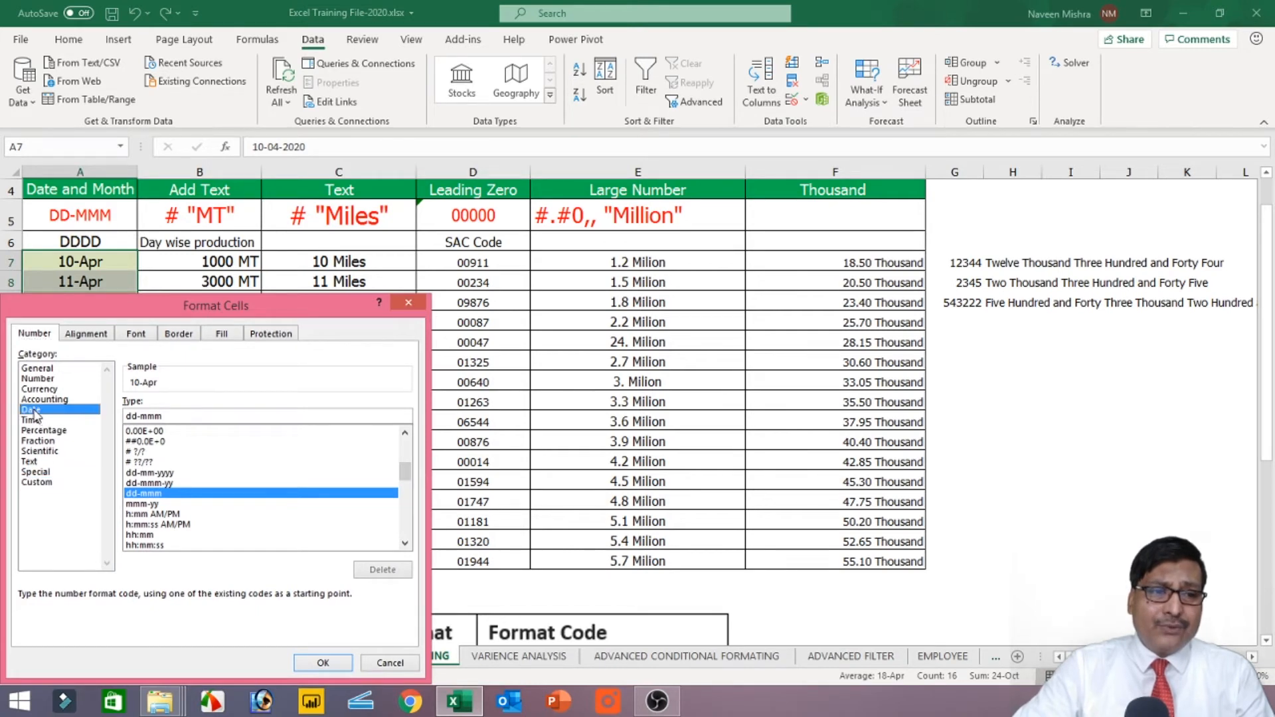
left_click(158, 426)
left_click(158, 447)
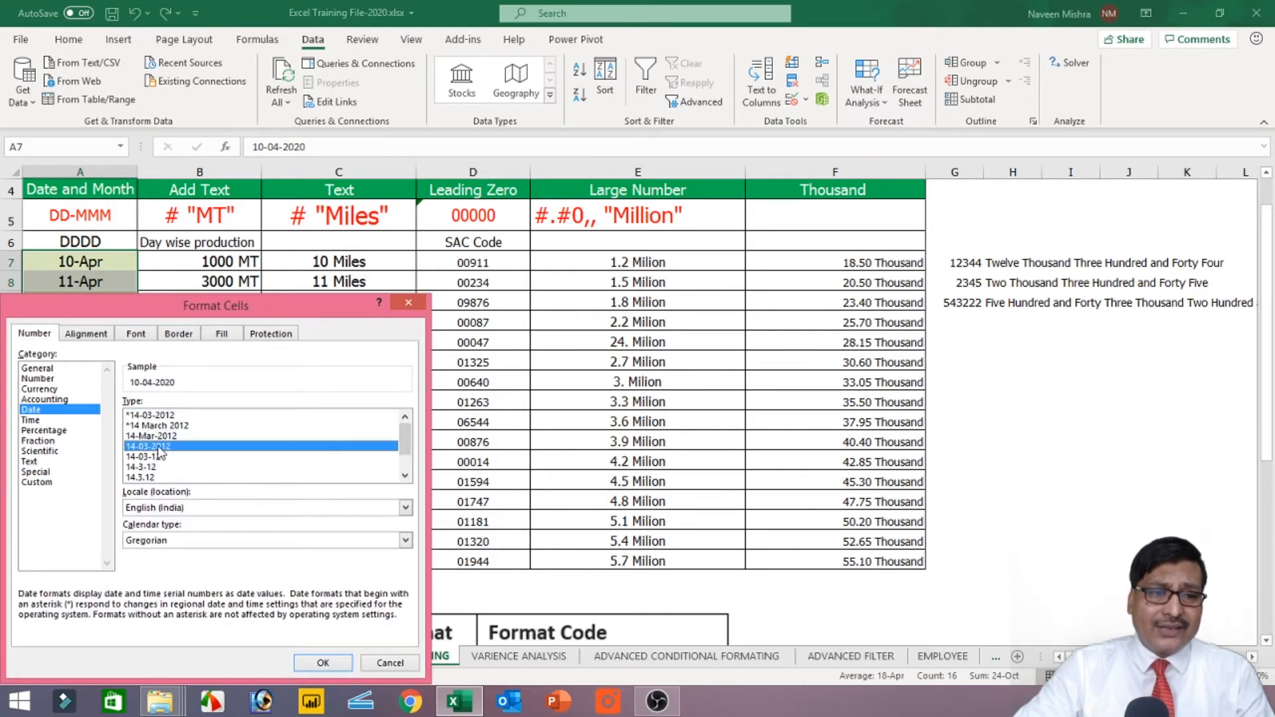
left_click(323, 663)
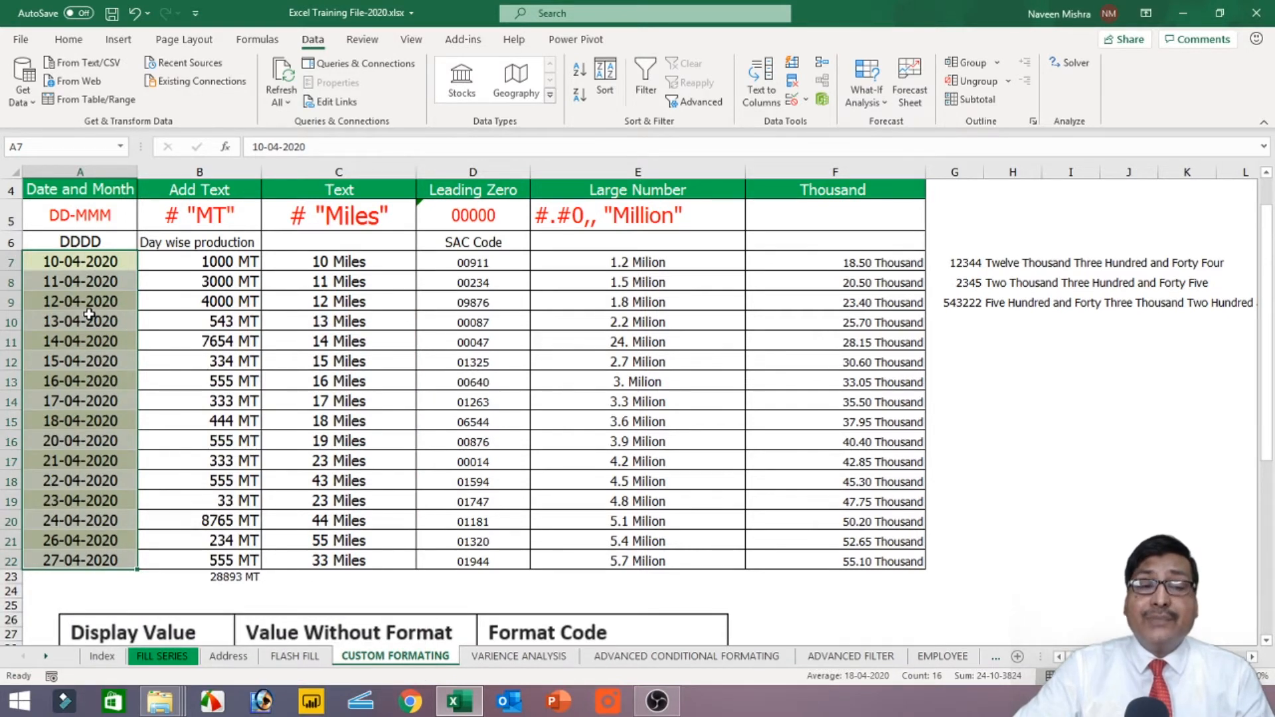
Apply the custom number format dd-mmm to the dates in A7:A22.
right_click(95, 262)
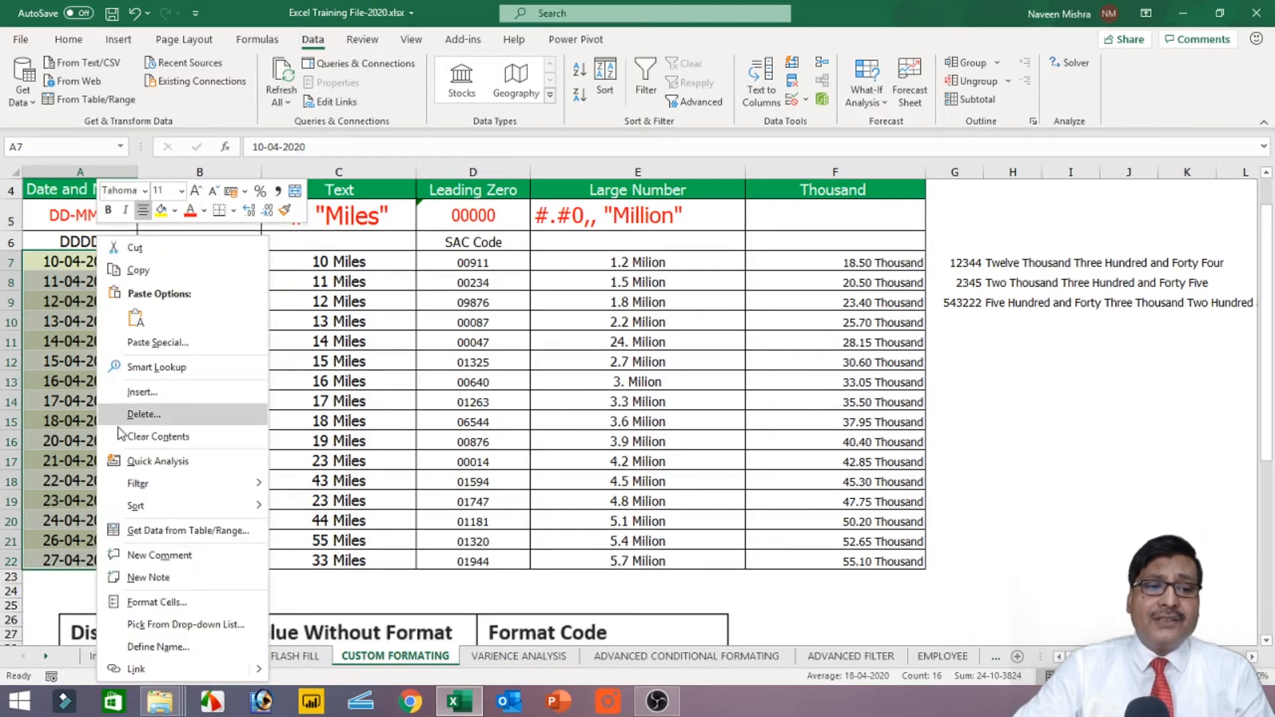
left_click(174, 603)
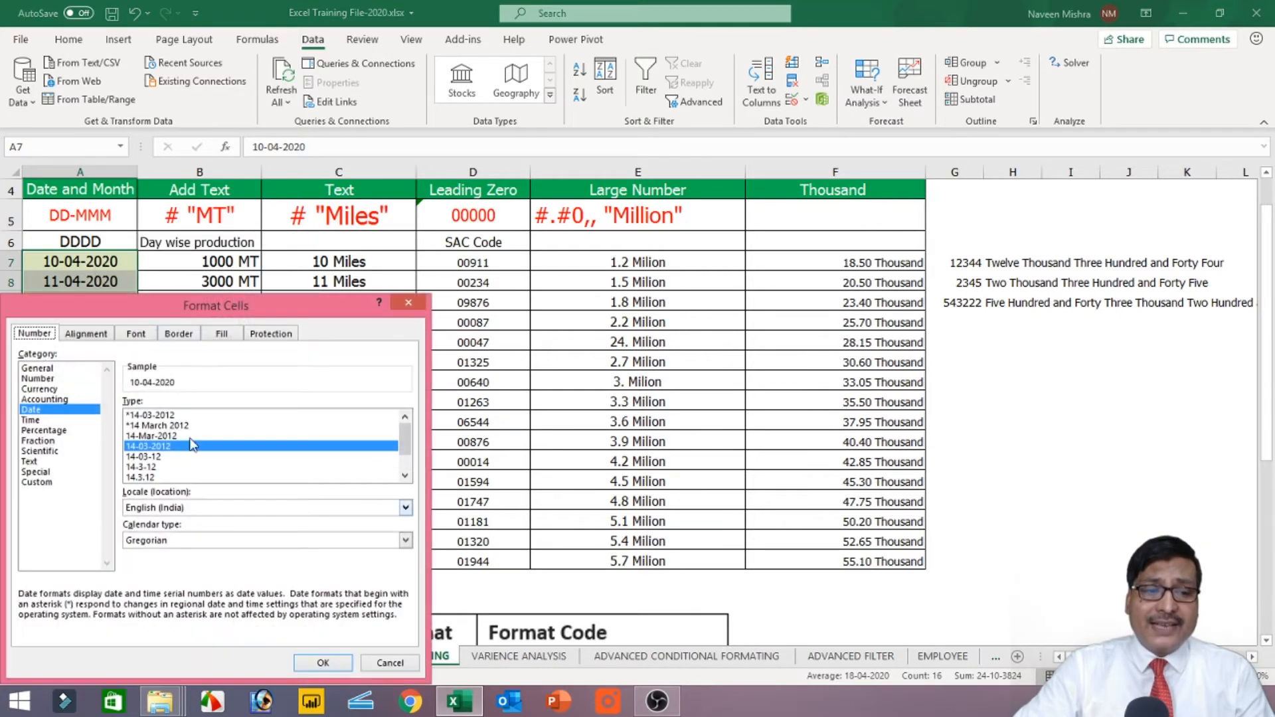
left_click_drag(187, 242, 426, 188)
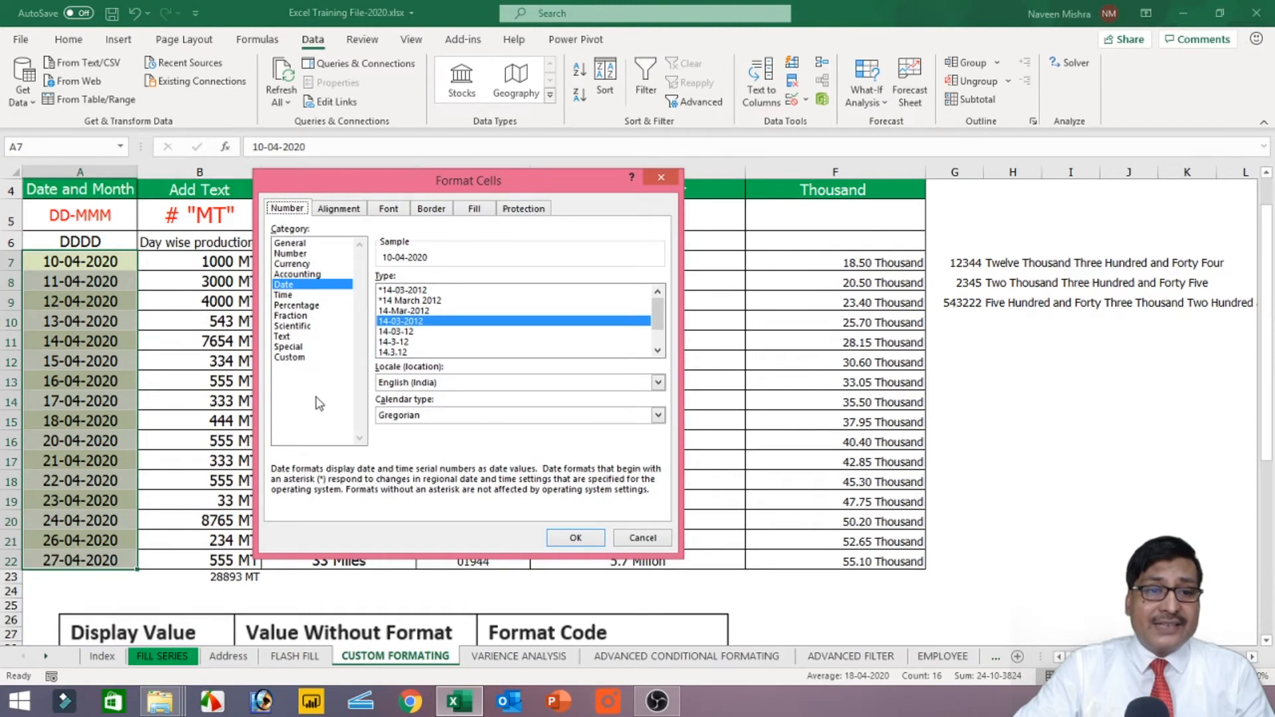
left_click(287, 359)
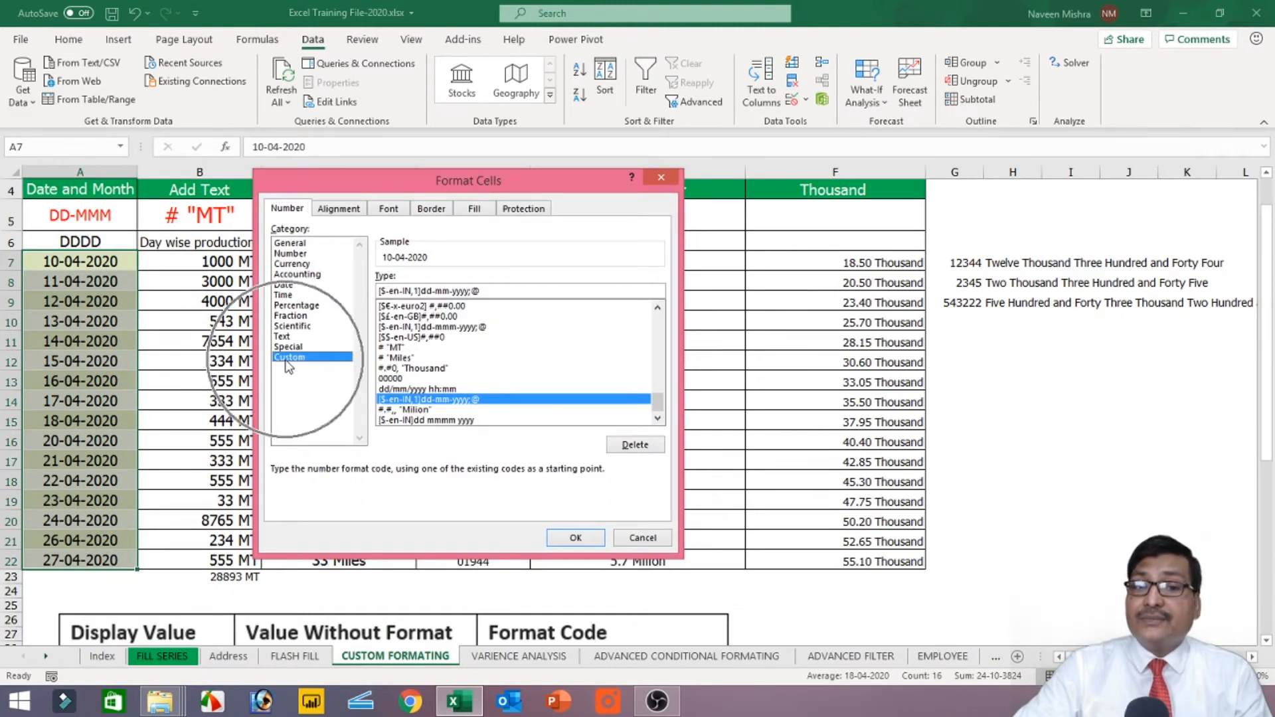
left_click_drag(497, 291, 376, 294)
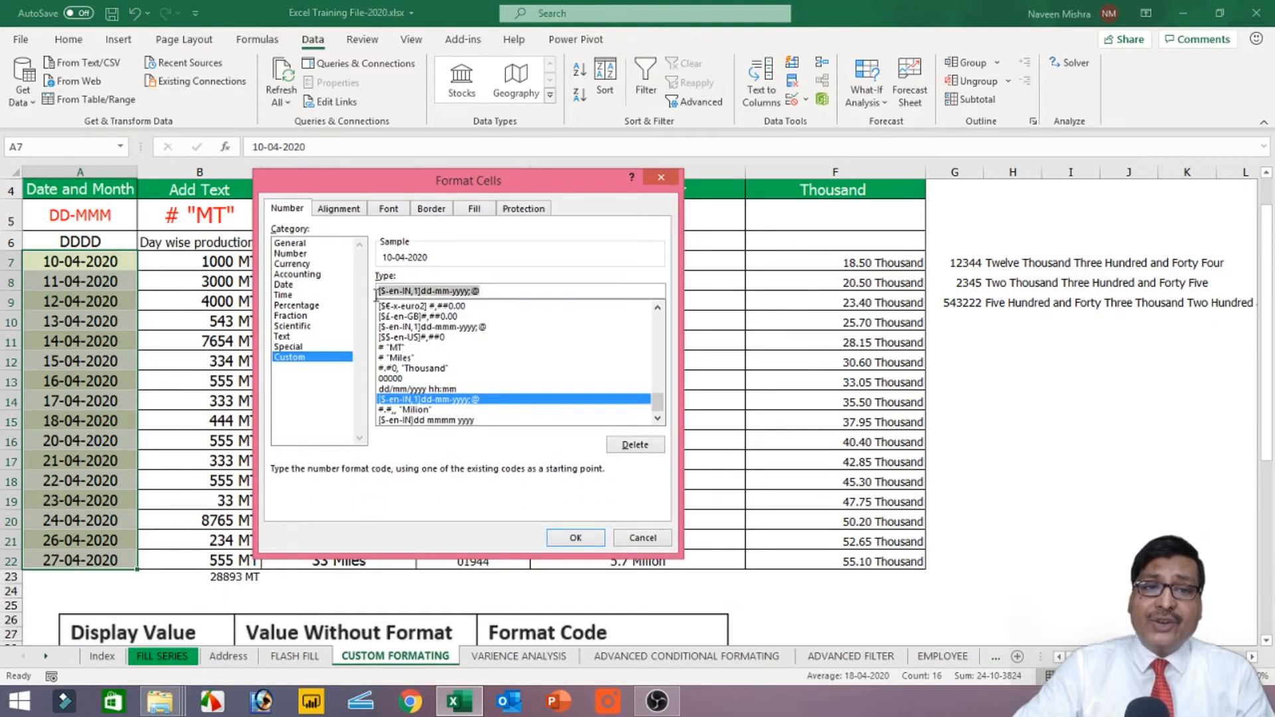
key("BackSpace")
type("#")
key("BackSpace")
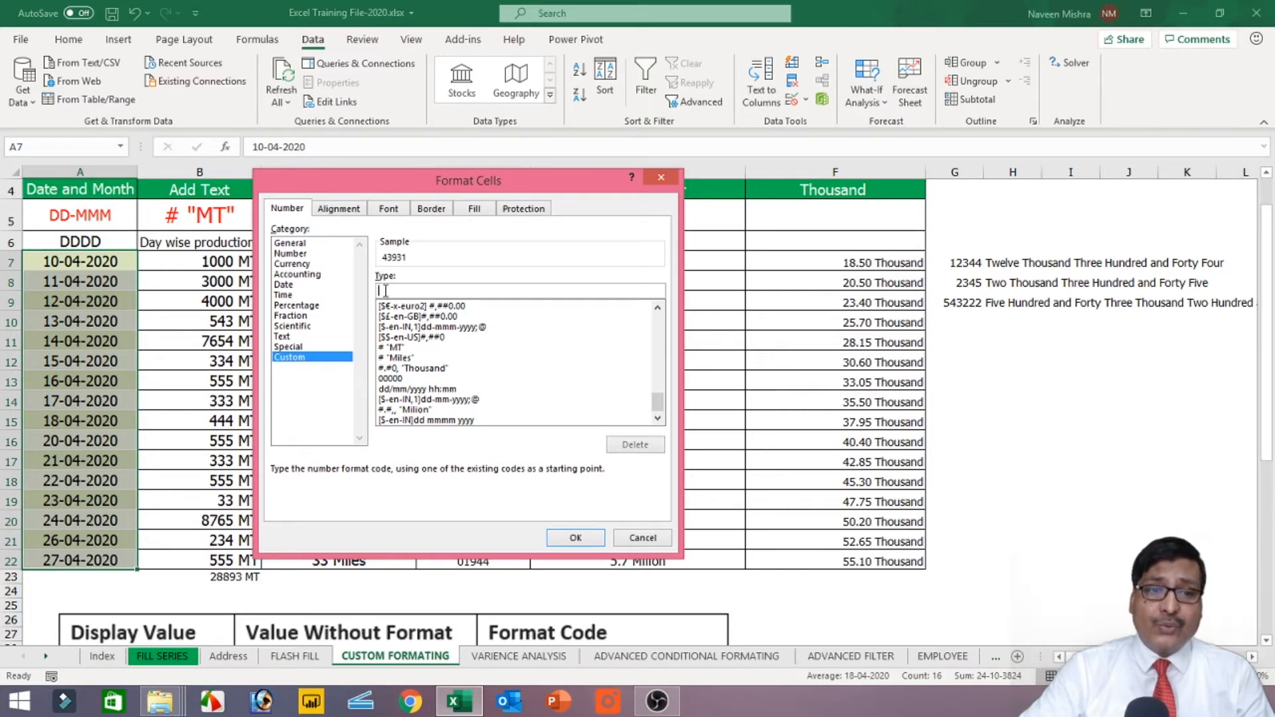
type("dd-m")
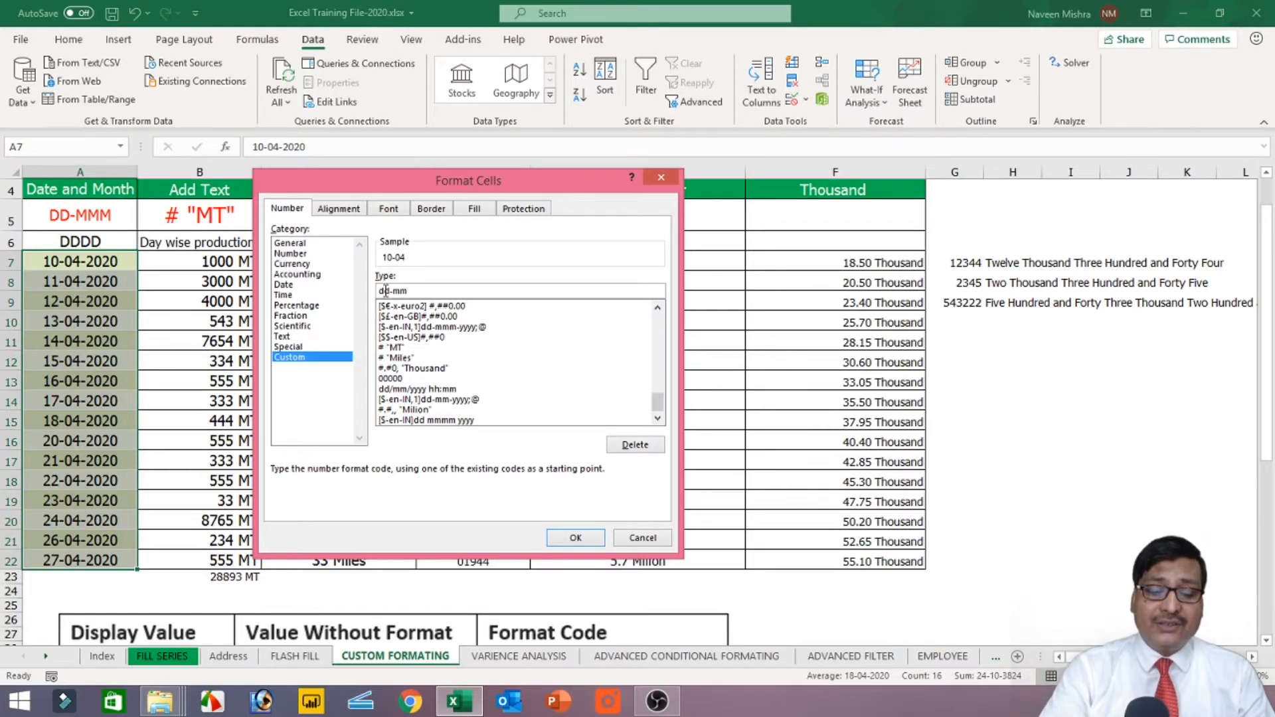
type("m")
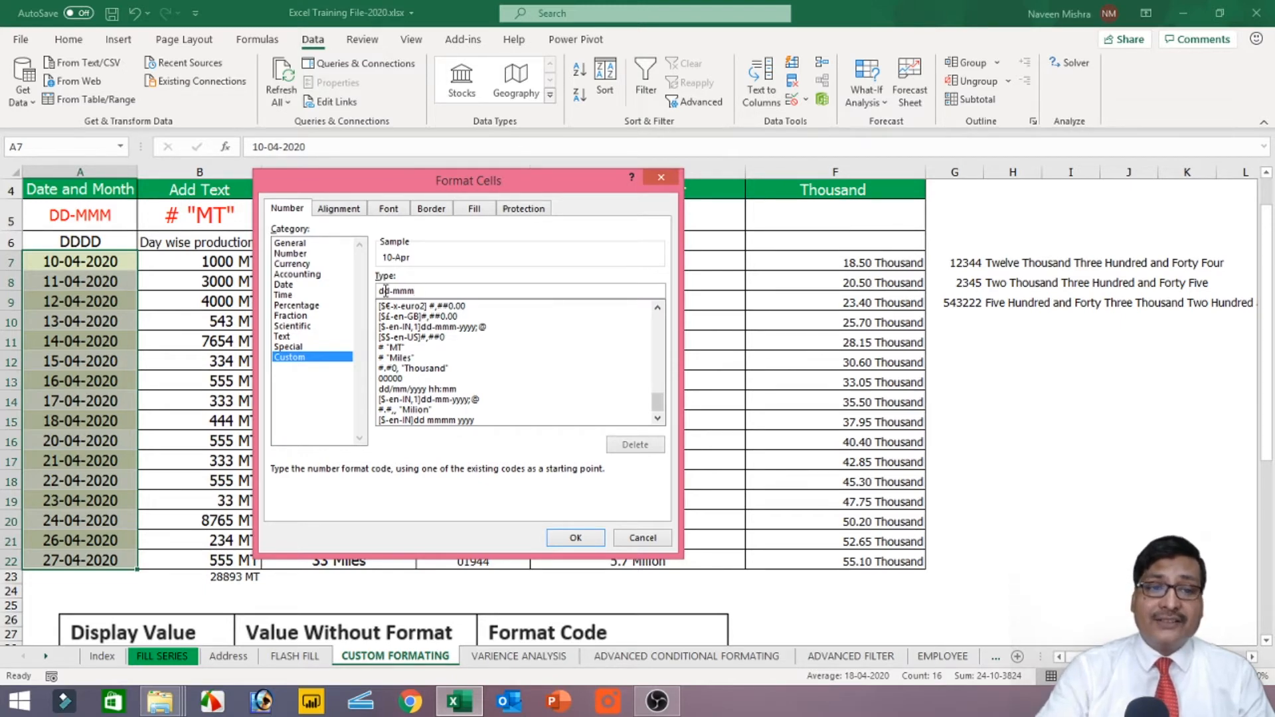
left_click(573, 538)
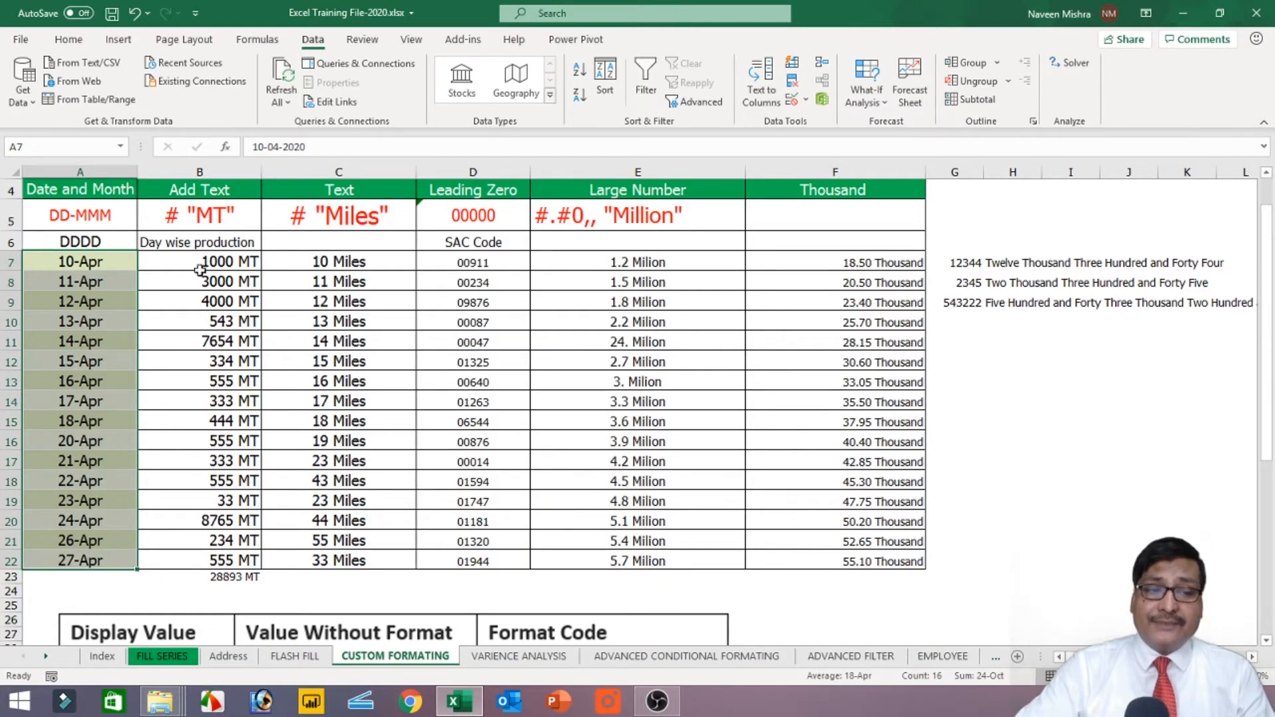
Examine the day-wise production values in B7:B22 and check the number stored in B9 behind its MT display.
left_click(218, 261)
left_click(222, 302)
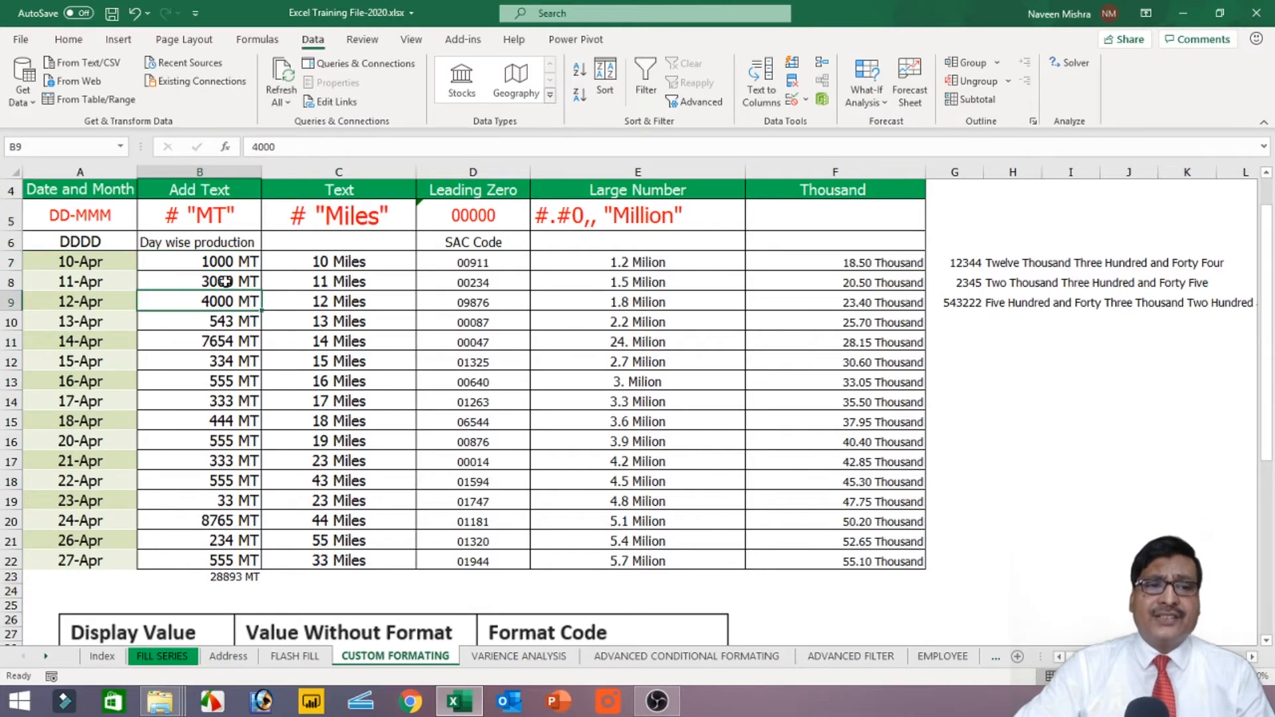
left_click_drag(223, 261, 222, 562)
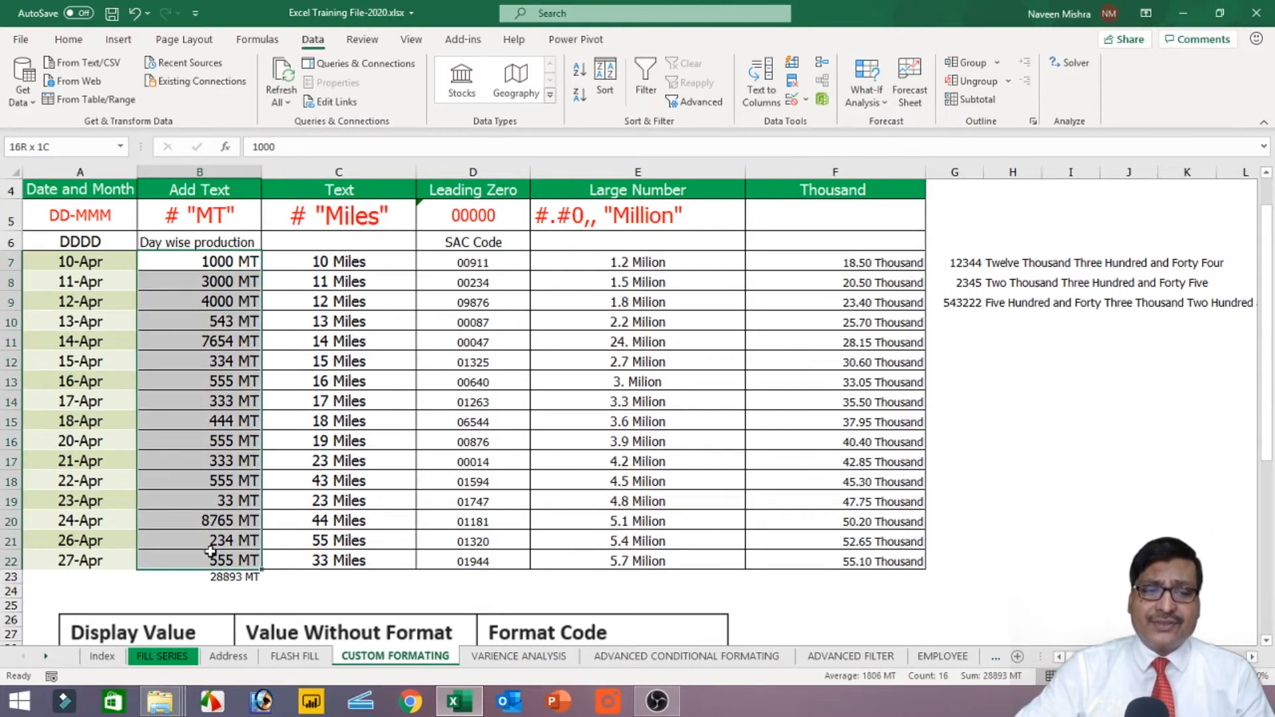
left_click_drag(219, 263, 199, 560)
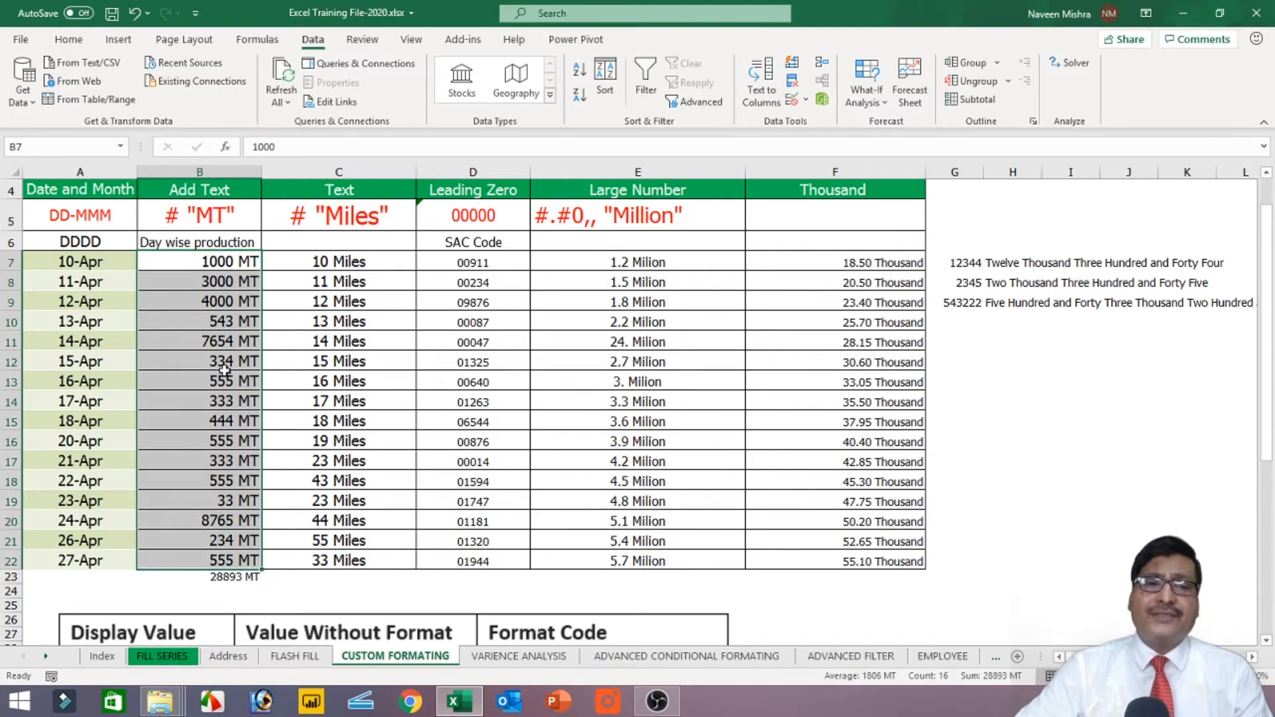
left_click_drag(216, 260, 199, 561)
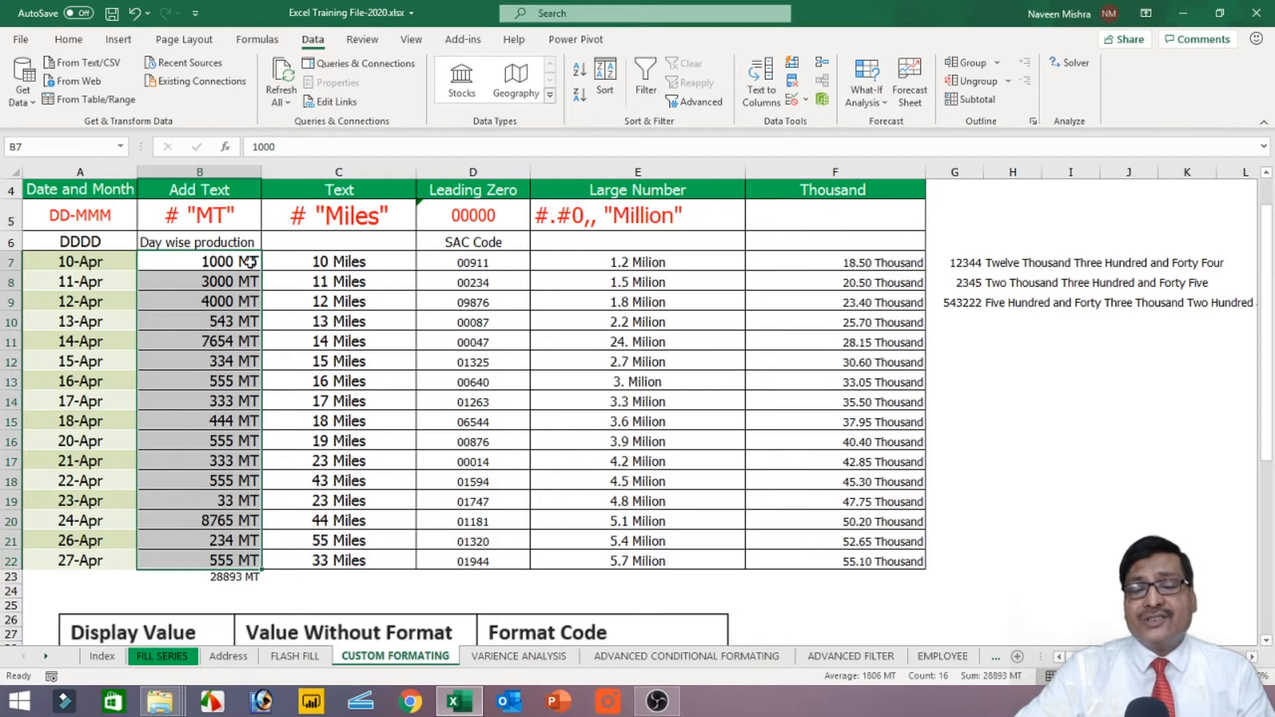
left_click(220, 268)
left_click(221, 275)
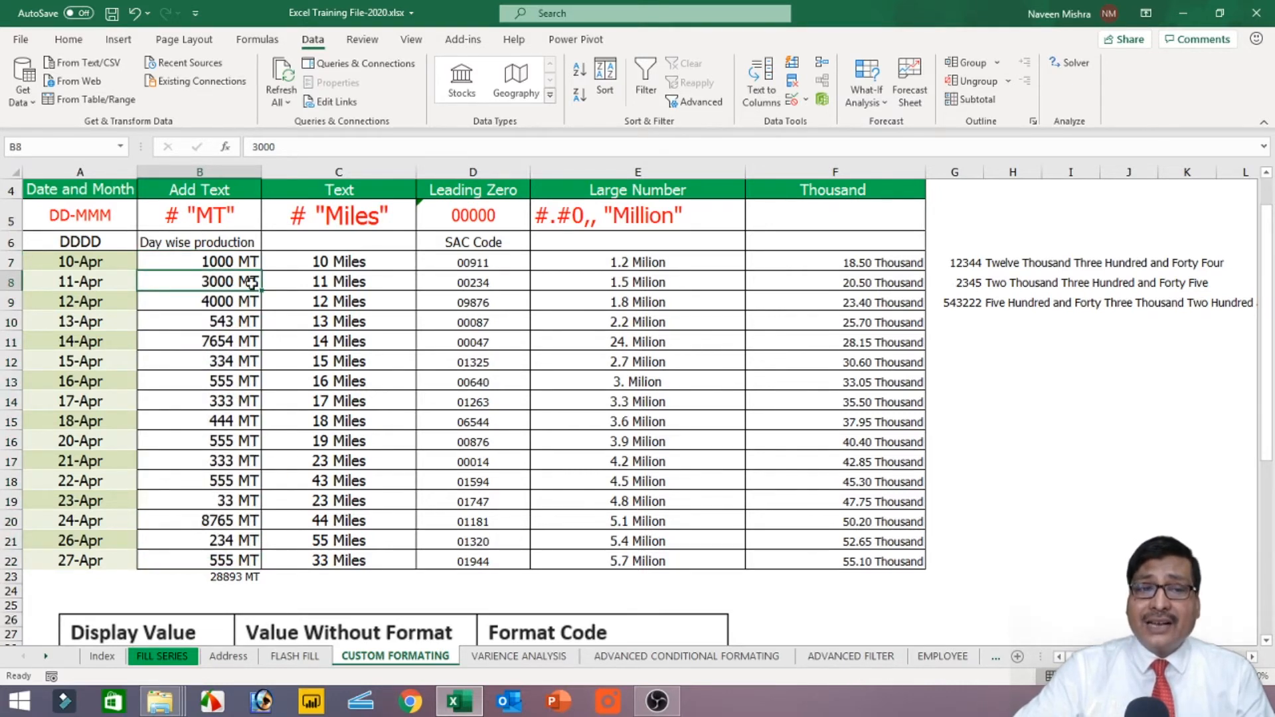
left_click(223, 267)
left_click(225, 295)
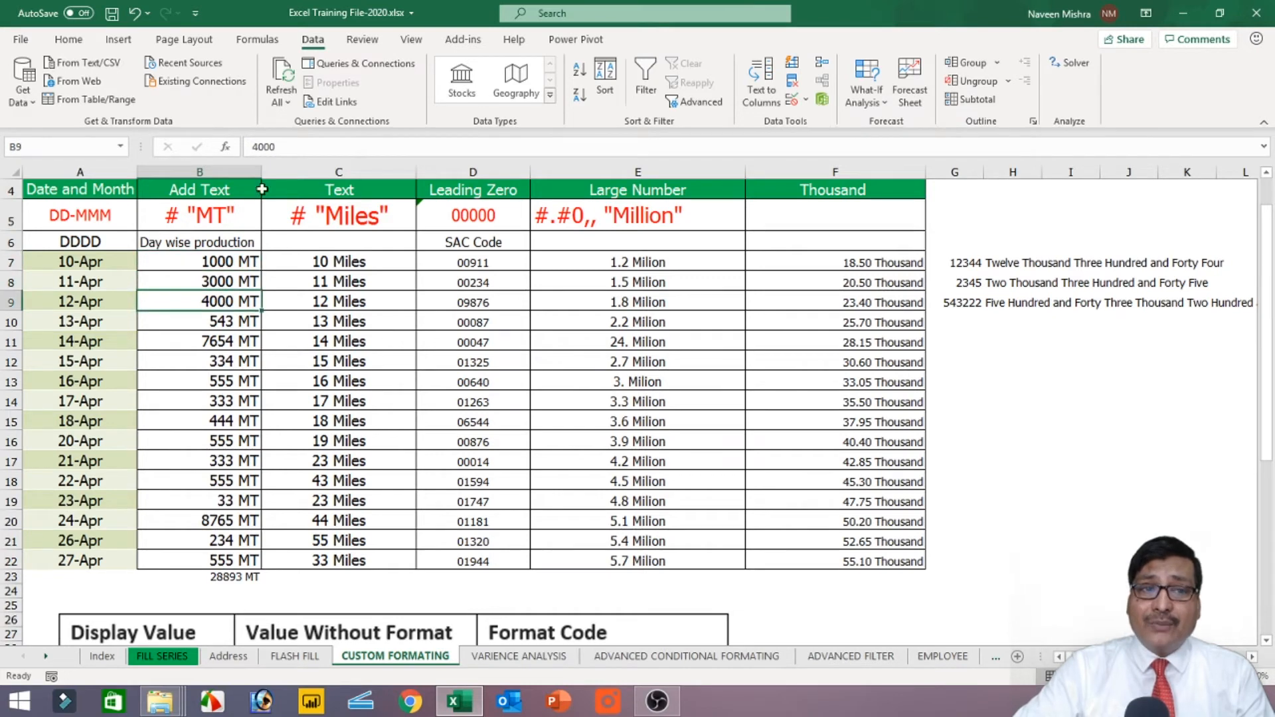
left_click(285, 146)
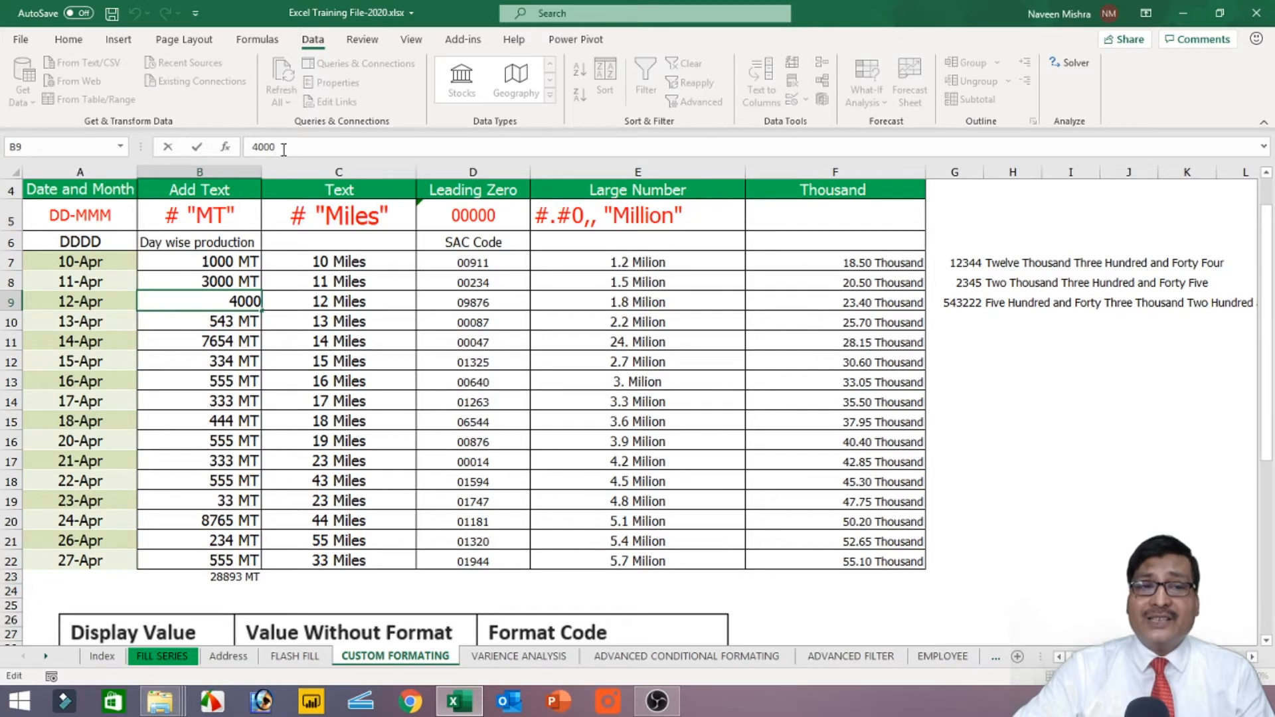
key("Escape")
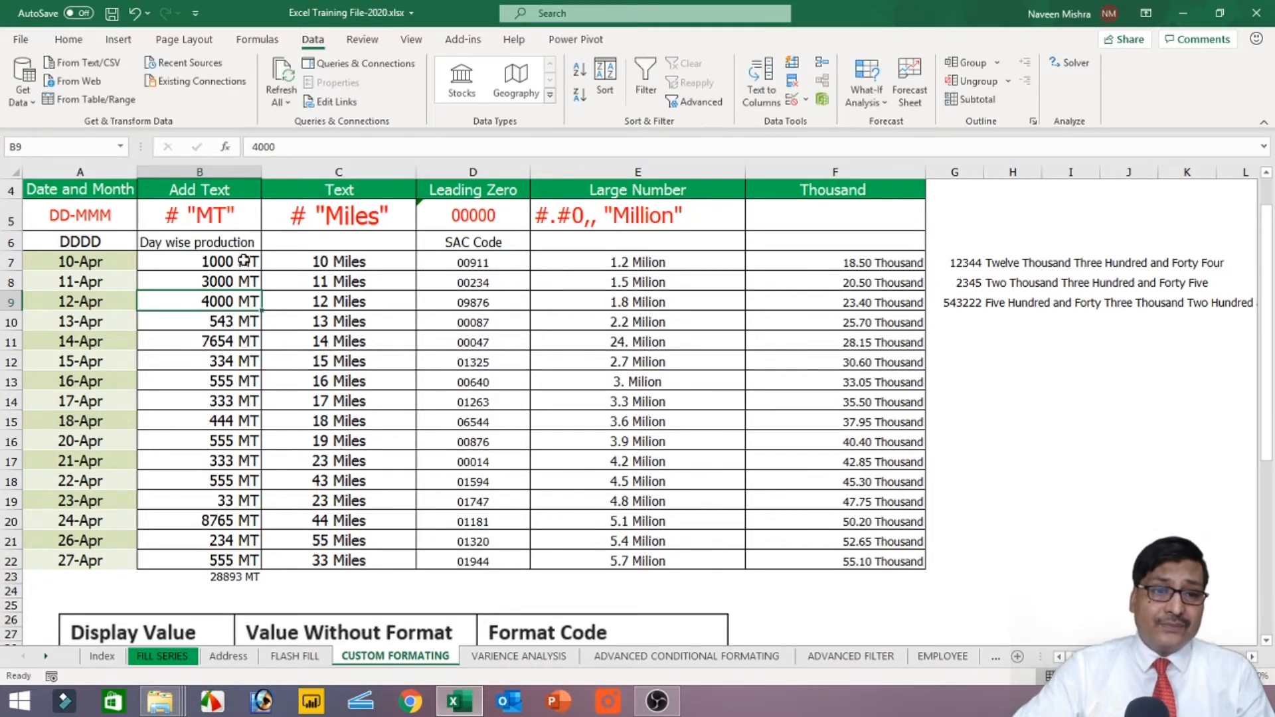
Change the production values in B7:B22 to the Number format and clear the total in B23.
left_click_drag(239, 262, 236, 561)
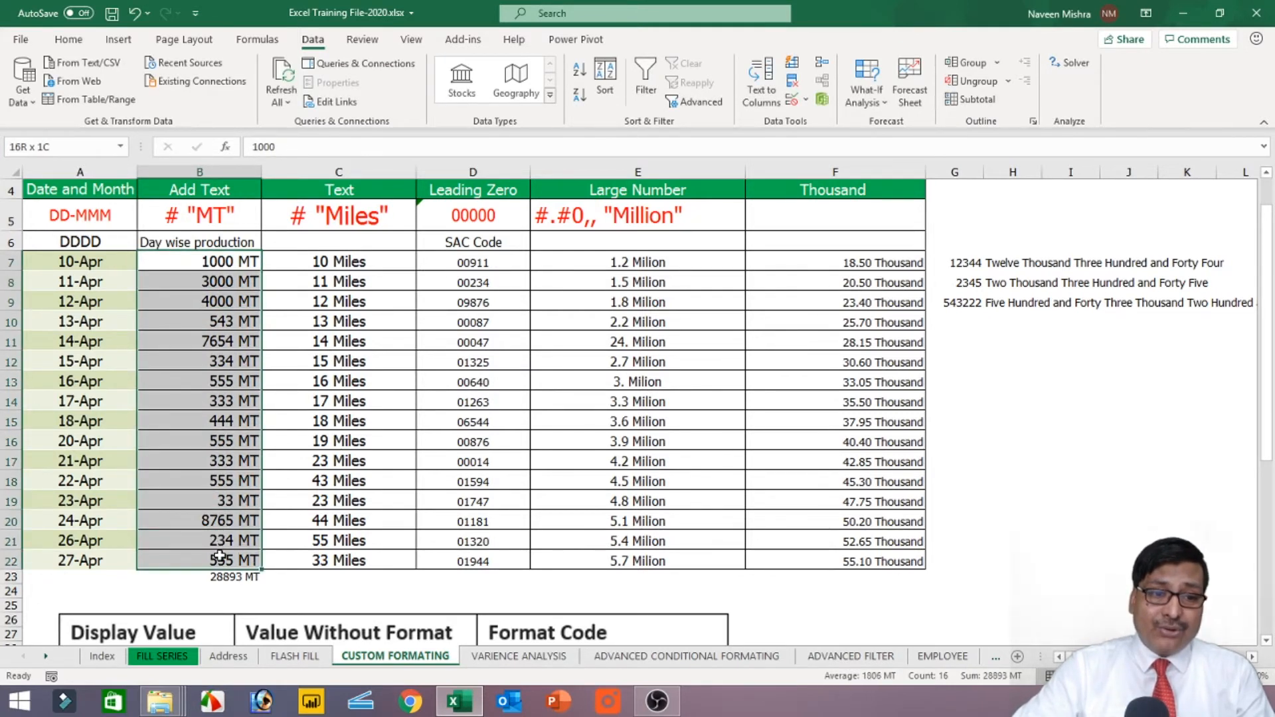
right_click(236, 270)
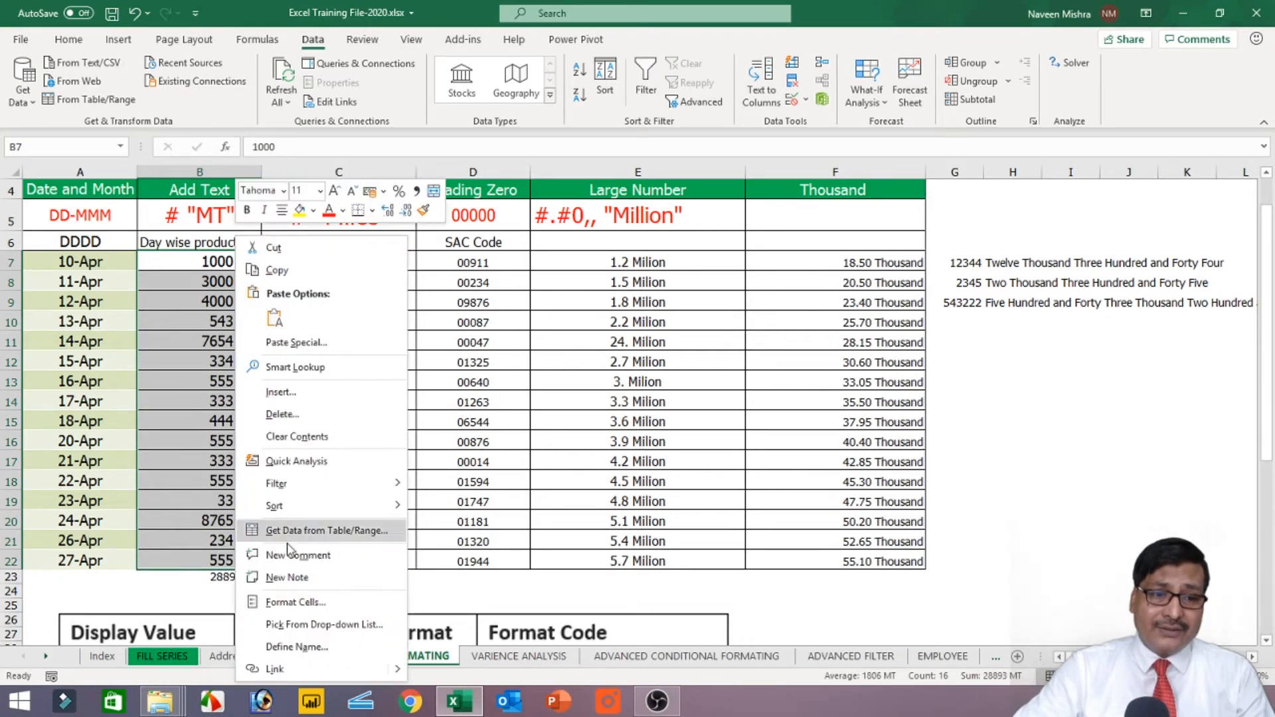
left_click(296, 603)
left_click_drag(325, 309, 602, 160)
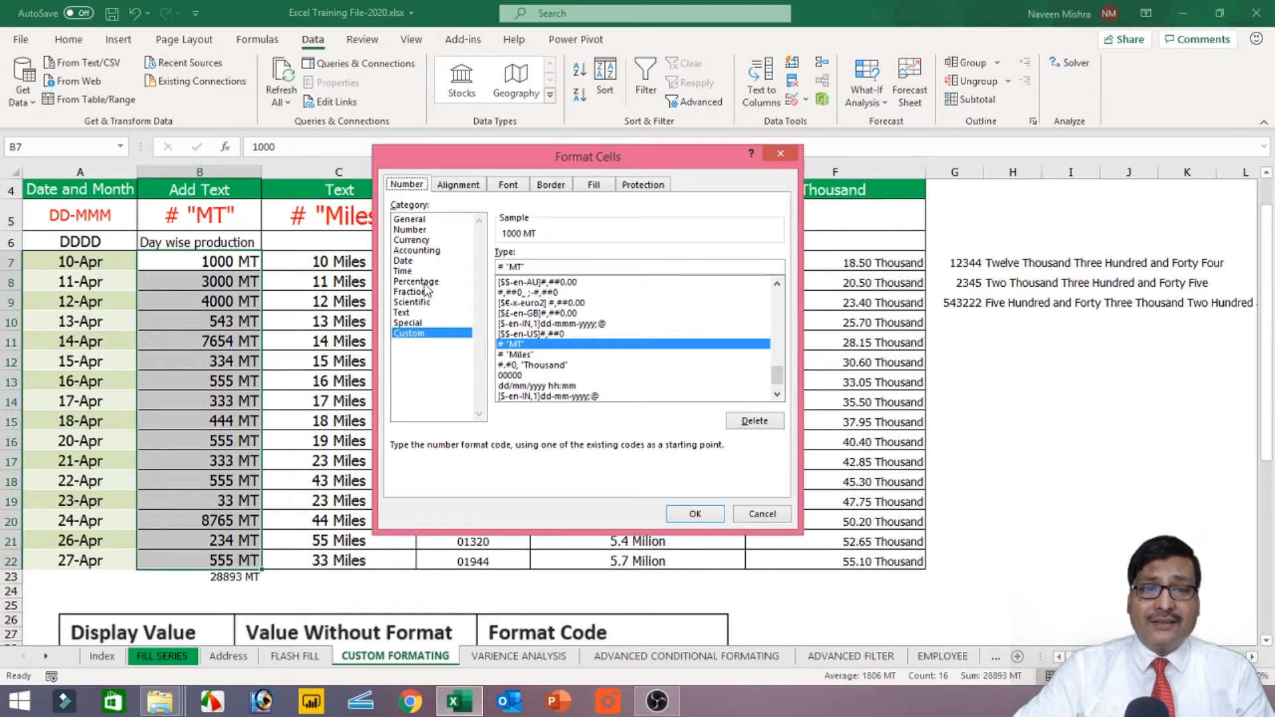
left_click(410, 230)
left_click(693, 514)
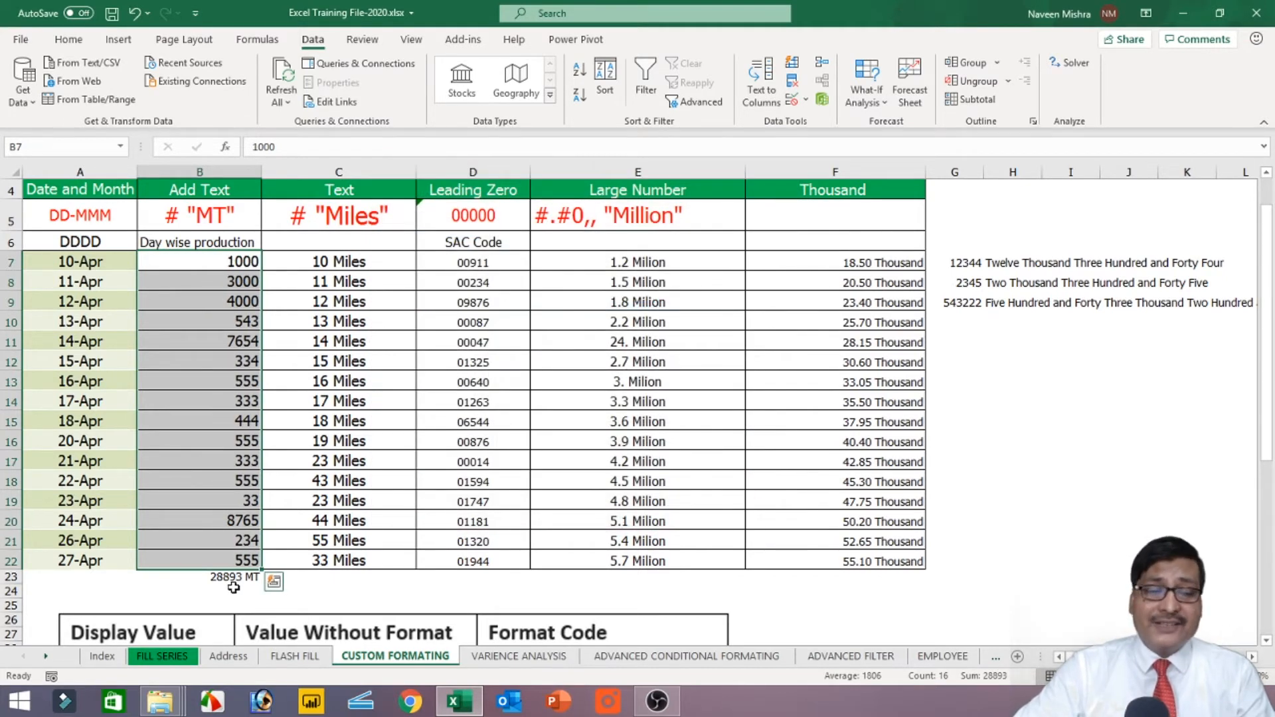
left_click(230, 579)
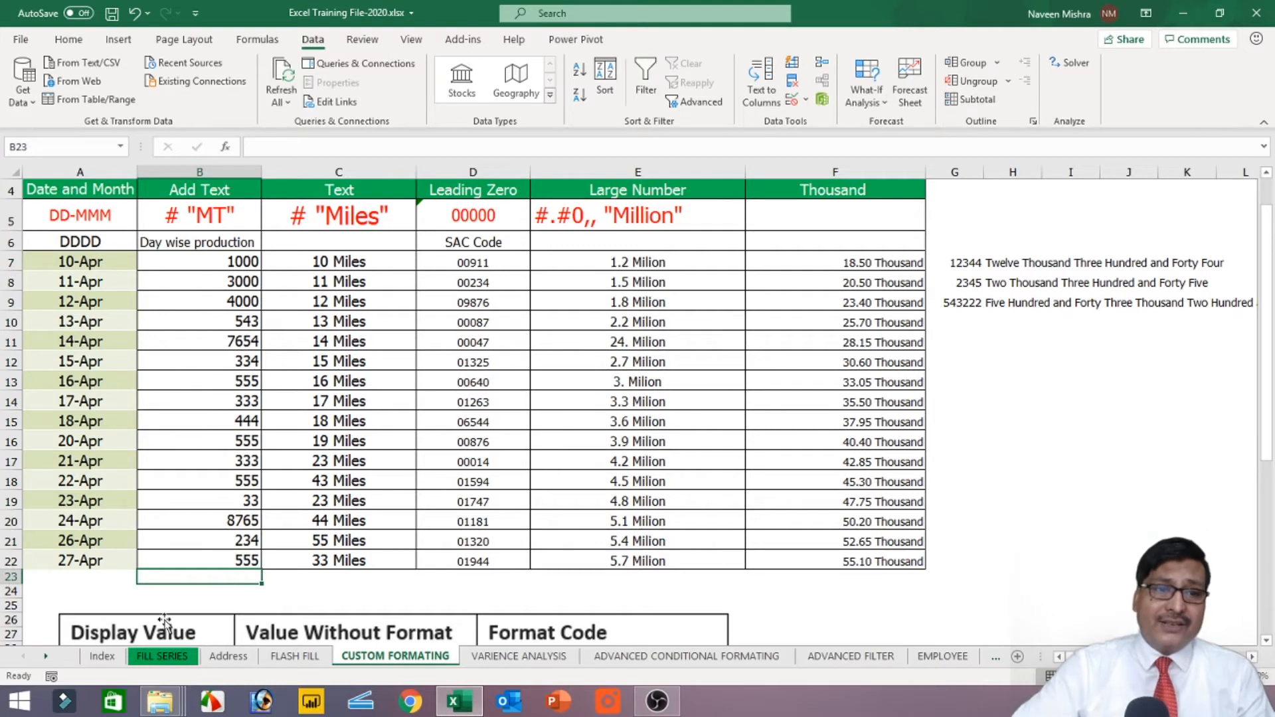
Append the unit MT directly to the value in B7 so its content reads 1000 MT.
left_click(256, 261)
left_click(299, 154)
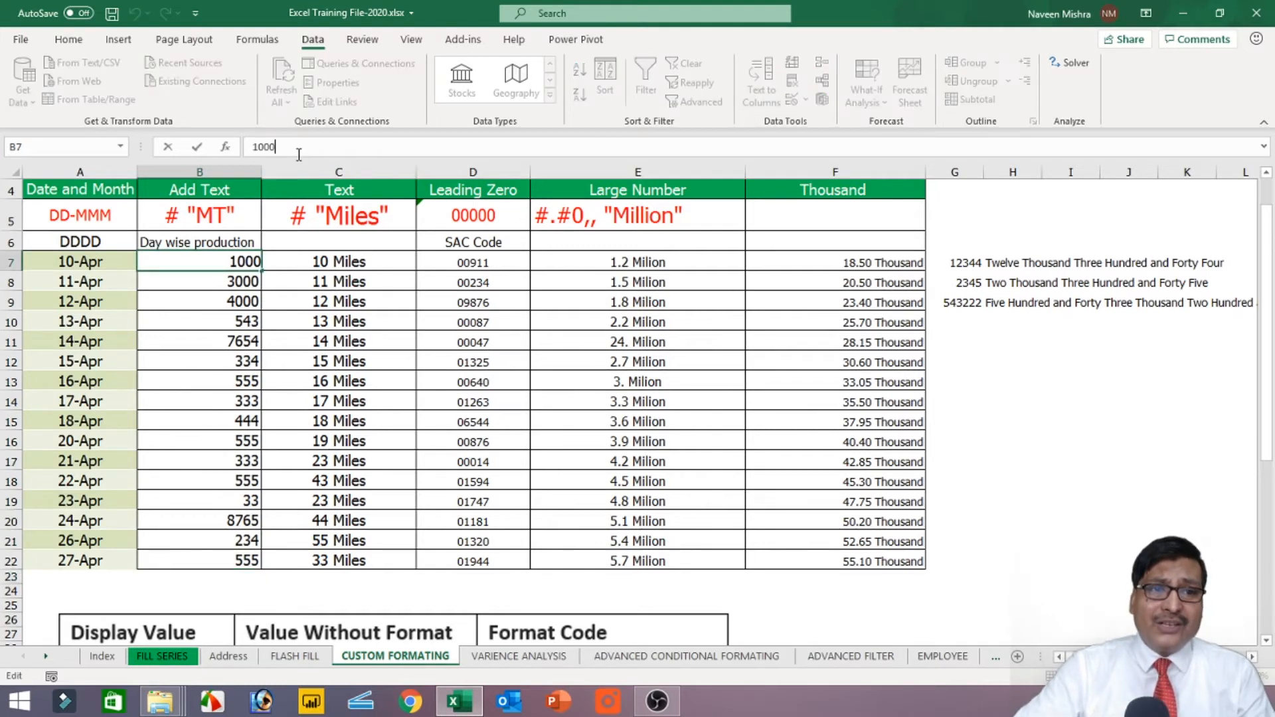
type("MT")
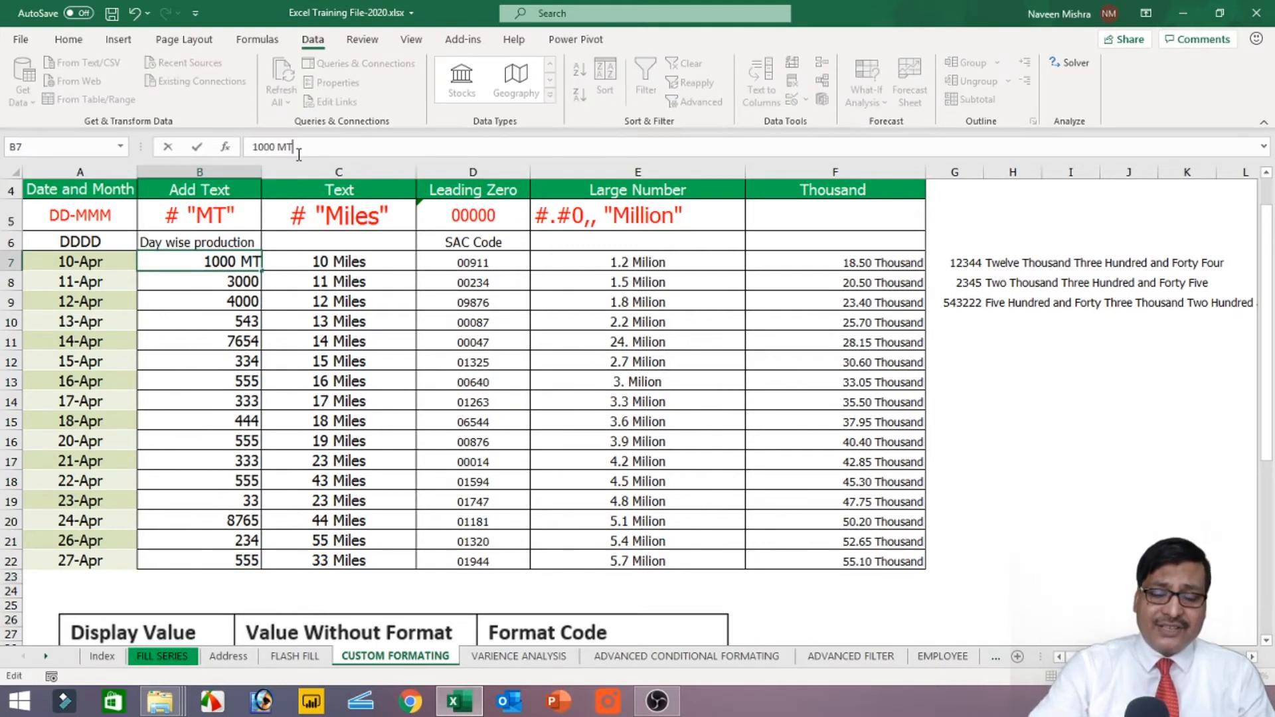
key("Return")
left_click(198, 261)
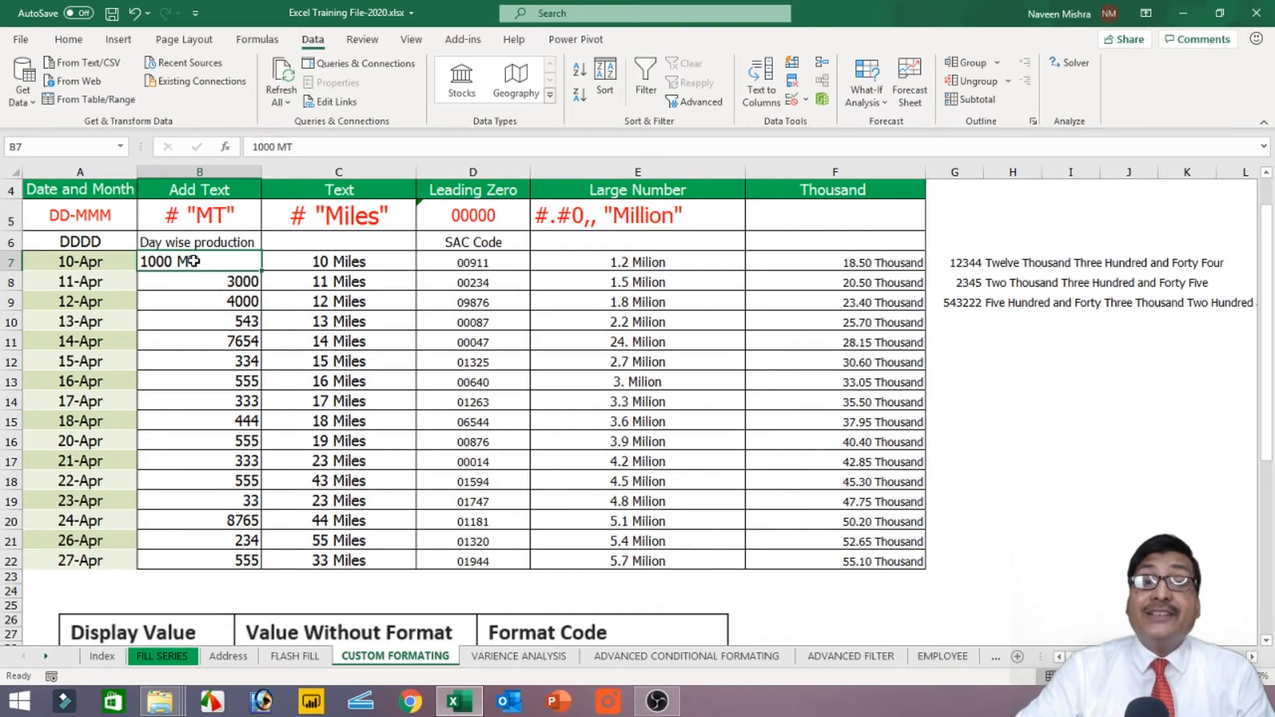
Try adding the first two production values in B23 with the formula =B7+B8.
left_click(212, 579)
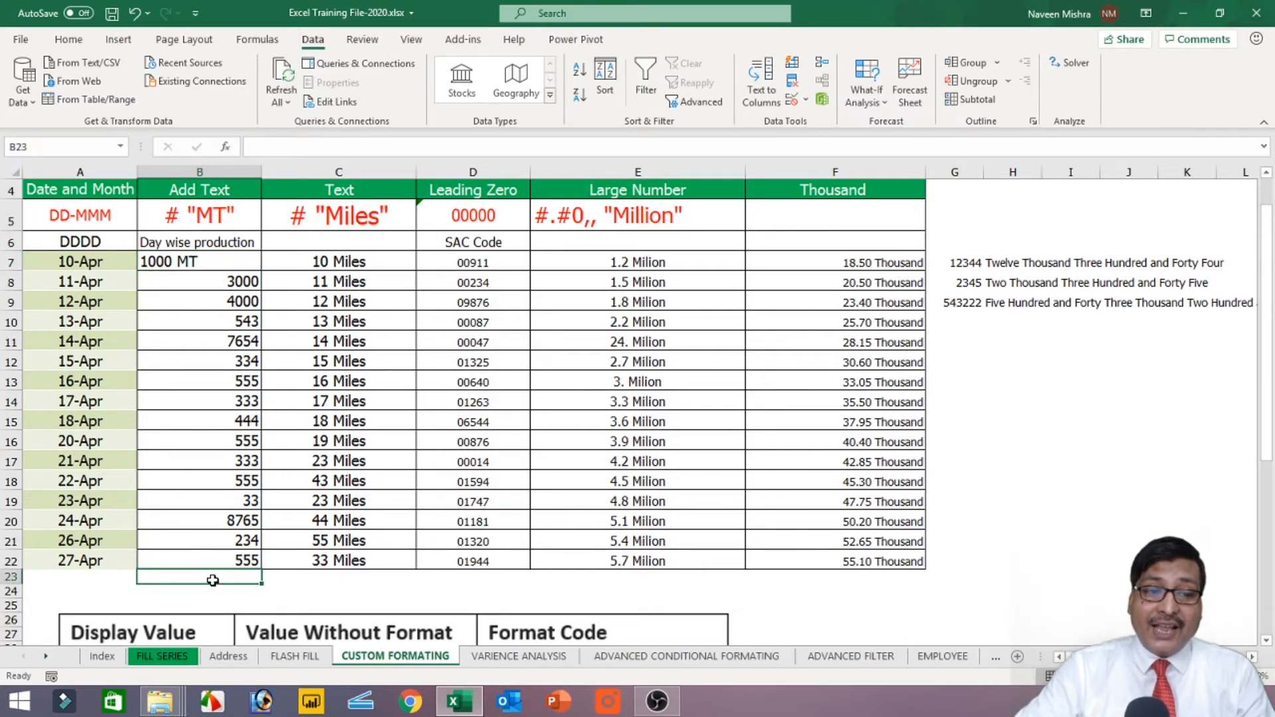
type("=")
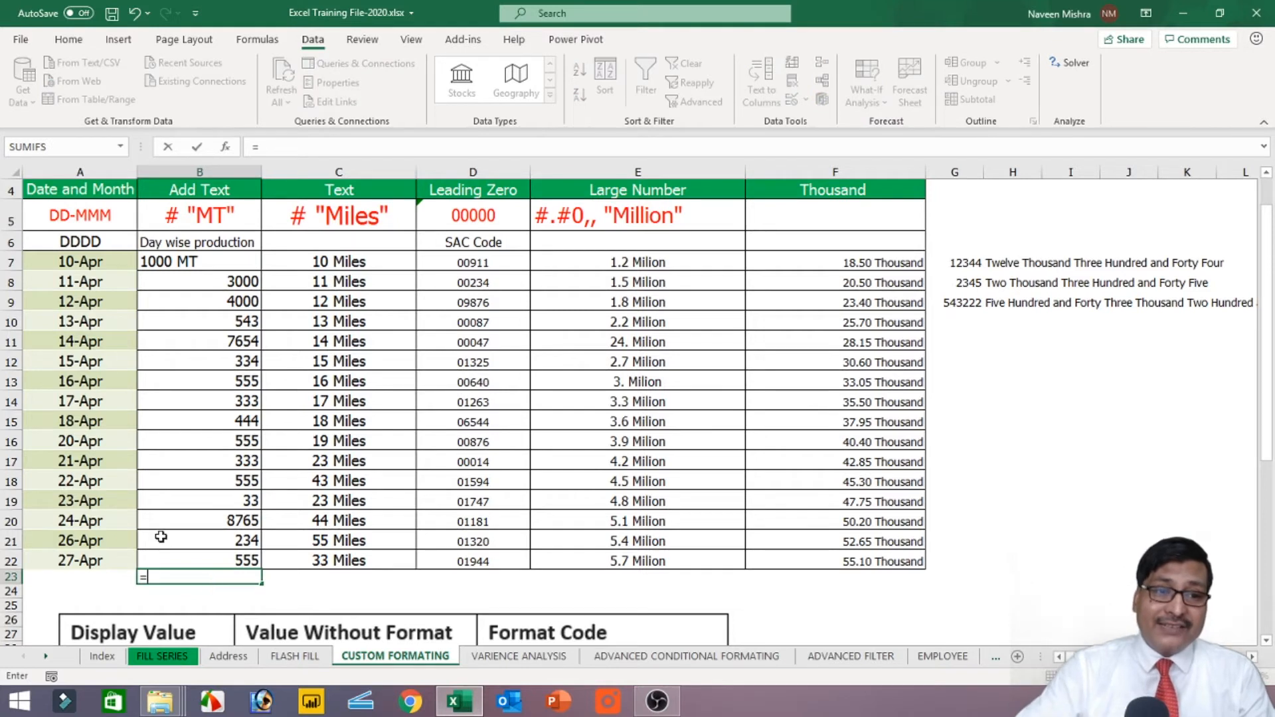
left_click(191, 266)
type("+")
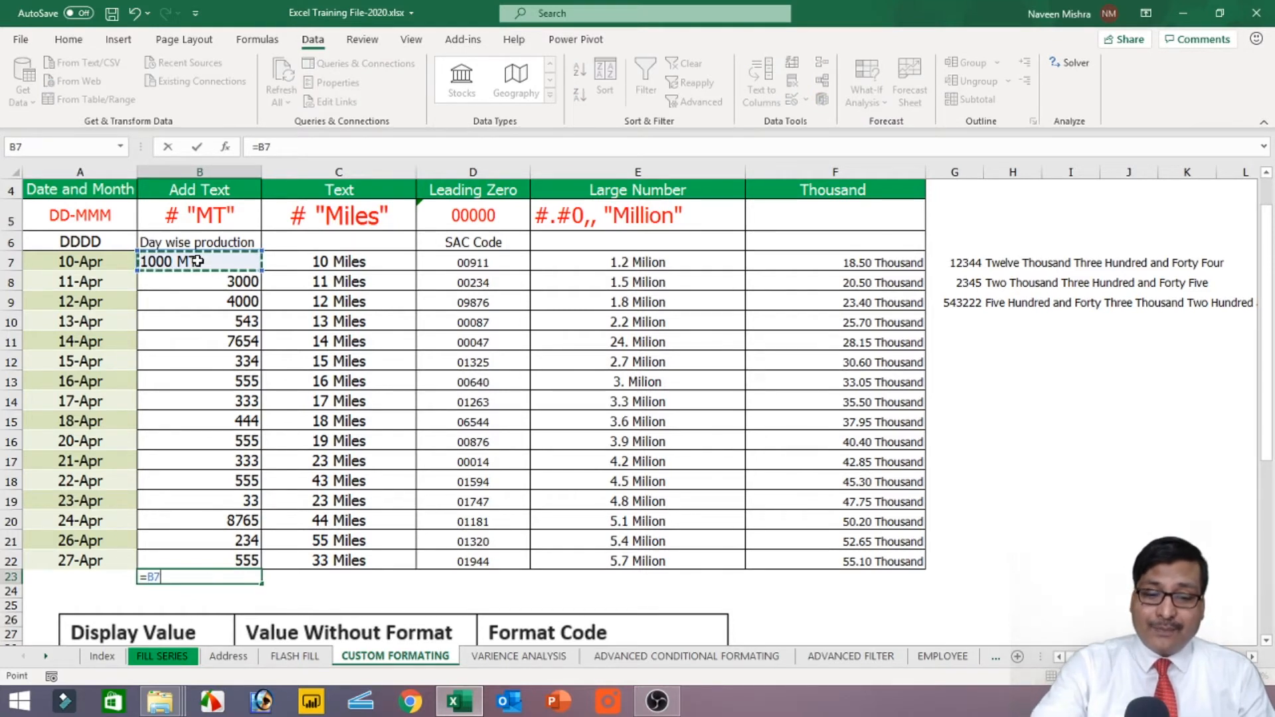
left_click(193, 287)
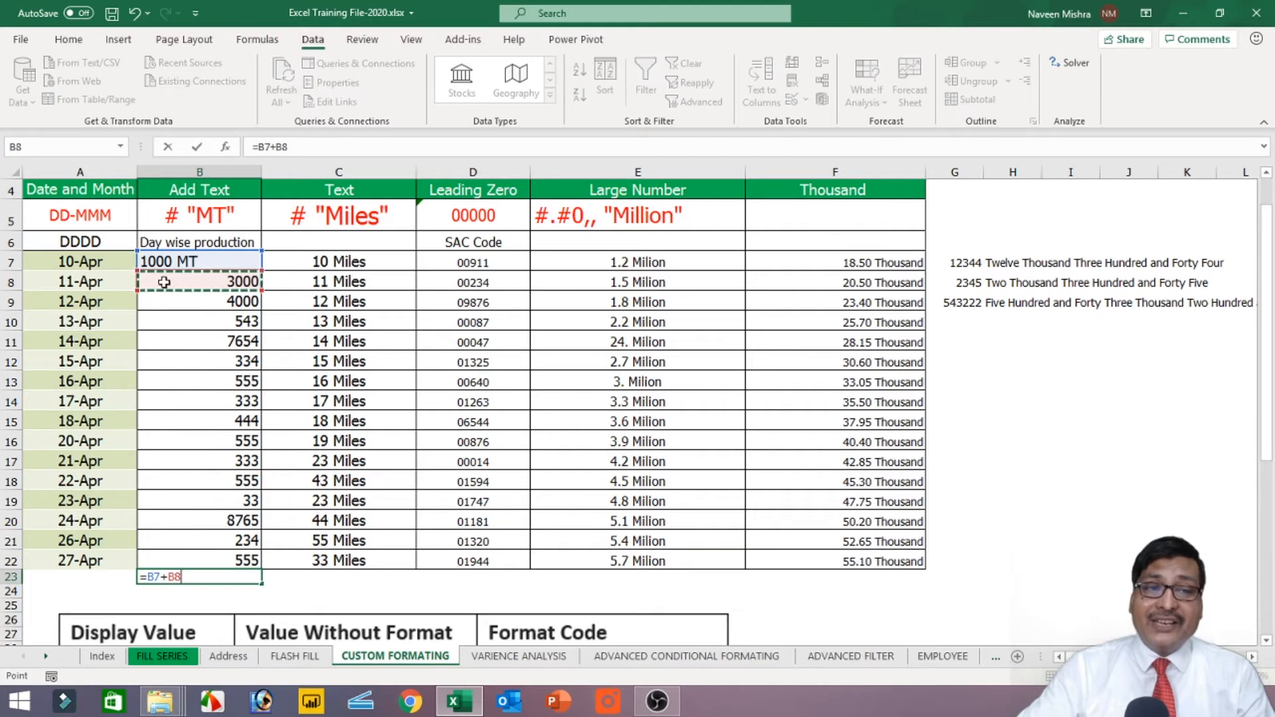
key("Return")
Remove the addition formula from B23, leaving the cell empty.
left_click(190, 578)
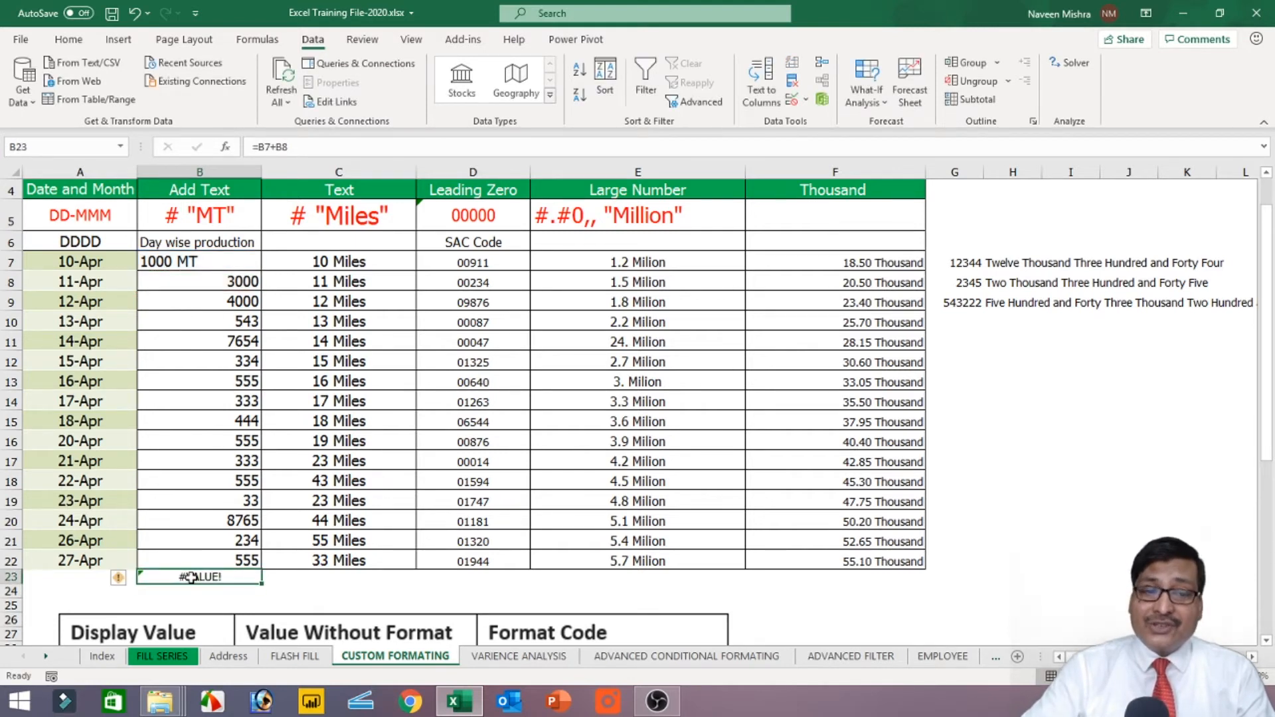
double_click(191, 577)
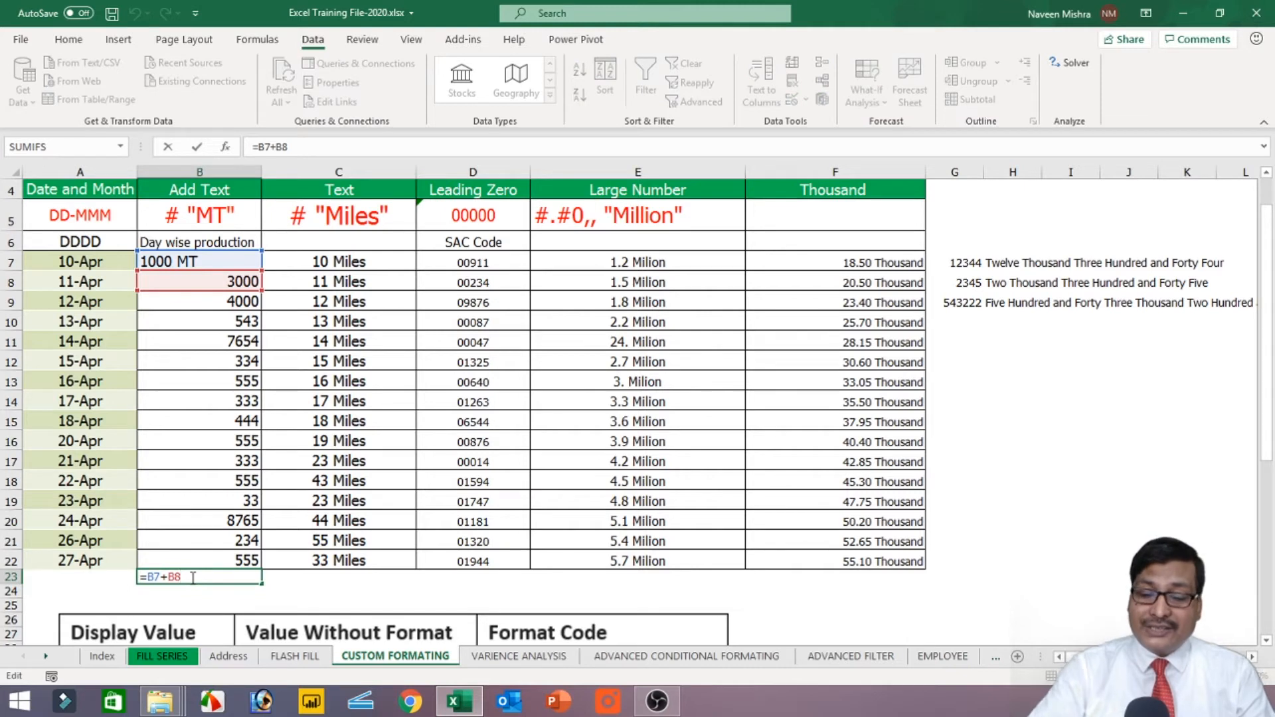
key("BackSpace")
key("BackSpace")
key("BackSpace")
key("BackSpace")
key("BackSpace")
key("BackSpace")
key("Return")
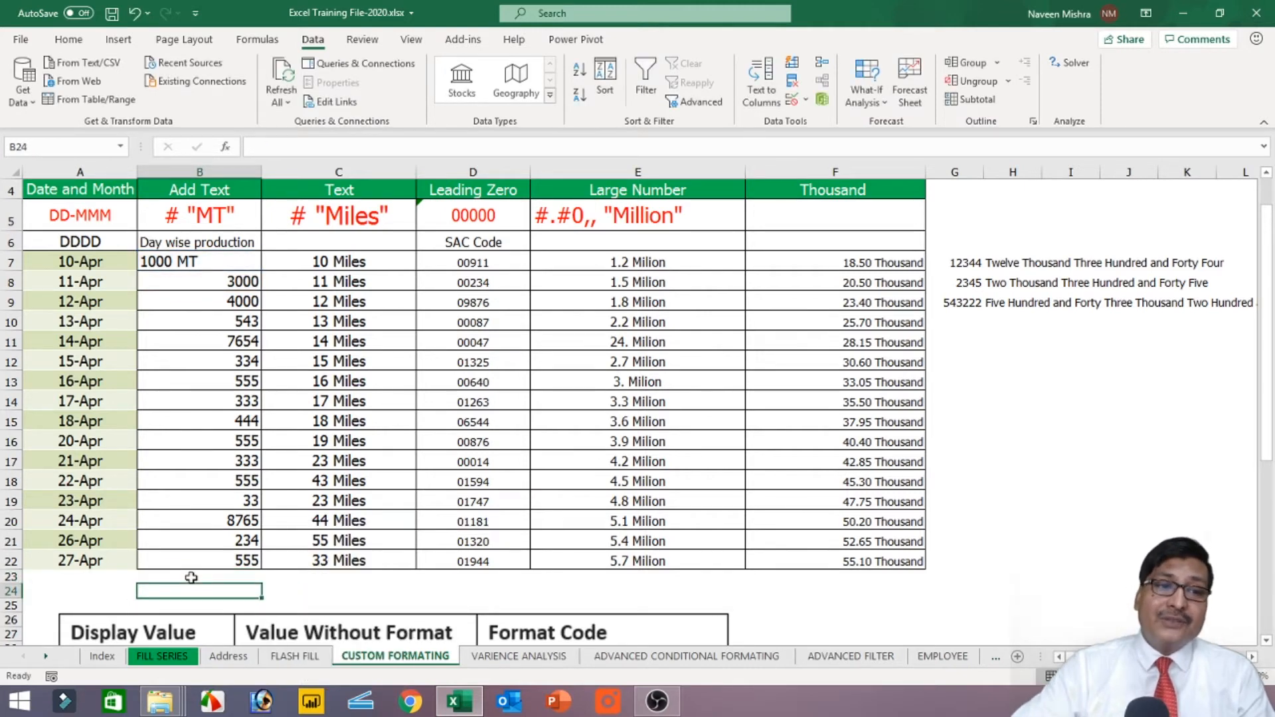
Remove the unit text from B7 so the cell holds only the number 1000.
left_click(204, 263)
double_click(204, 263)
key("BackSpace")
key("BackSpace")
key("BackSpace")
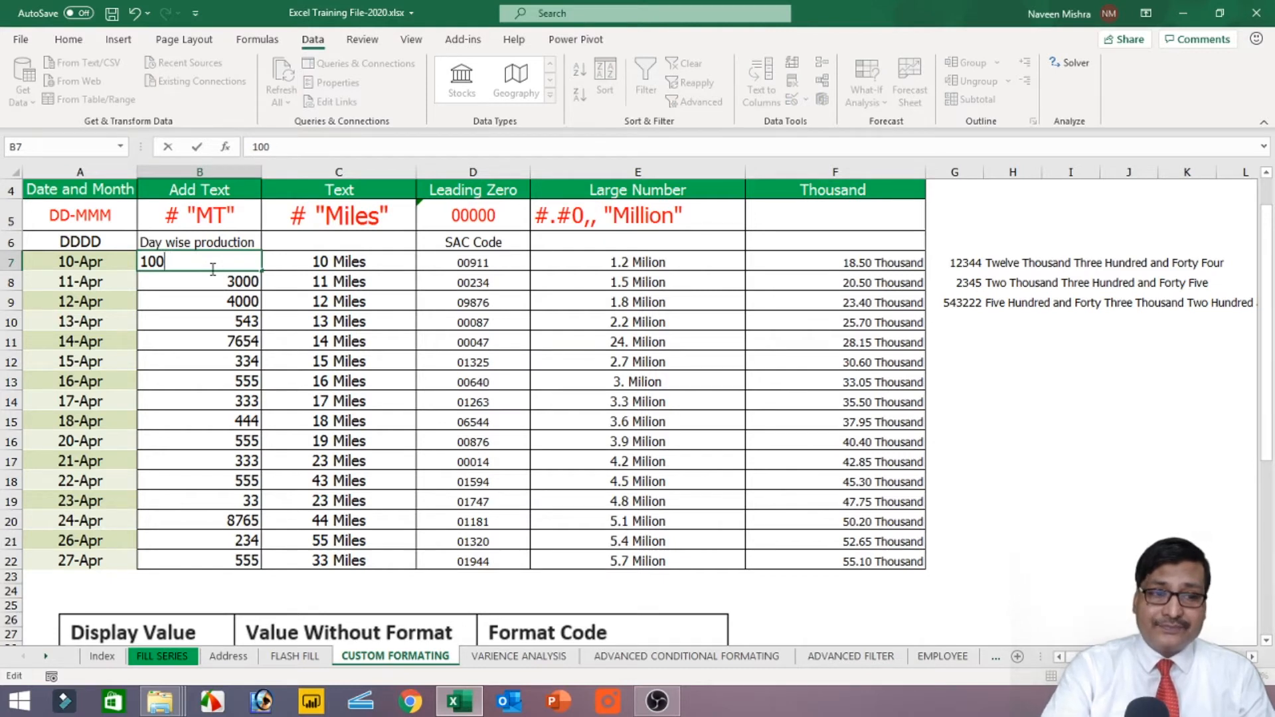
type("0")
key("Return")
Apply the custom number format # "MT" to the day-wise production values in B7:B22.
left_click_drag(225, 260, 228, 561)
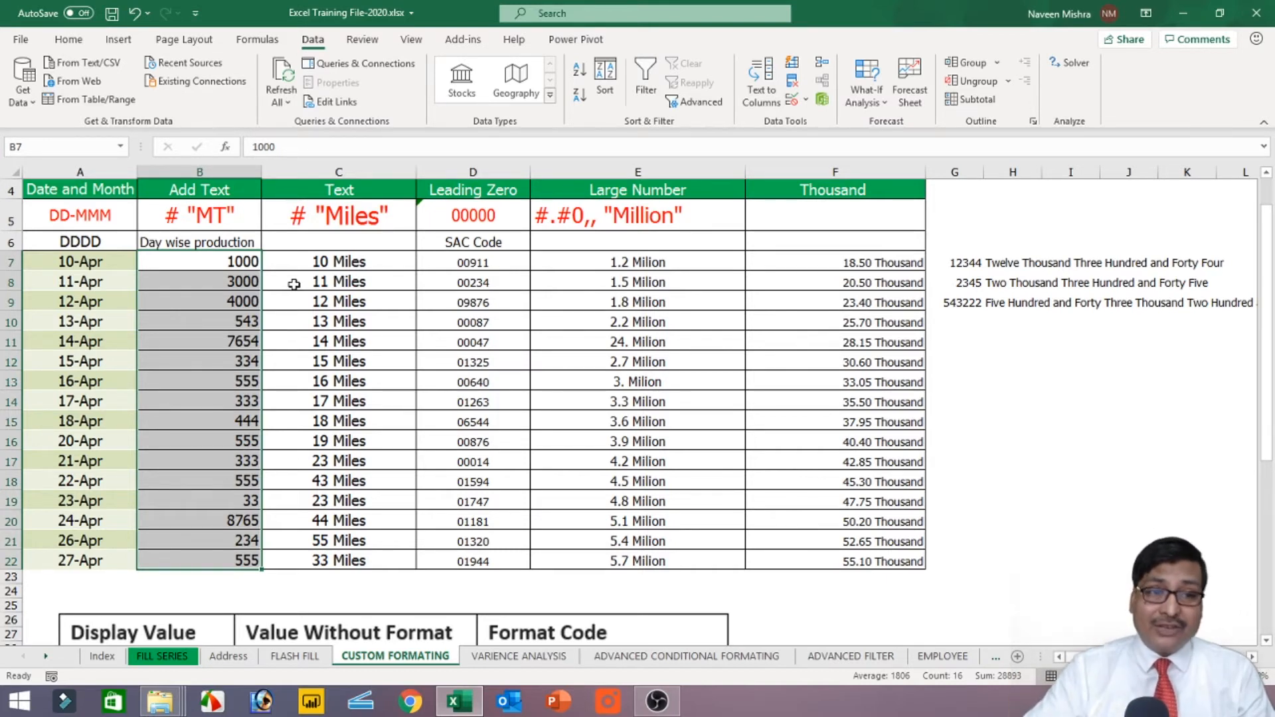
left_click_drag(199, 267, 199, 562)
right_click(224, 263)
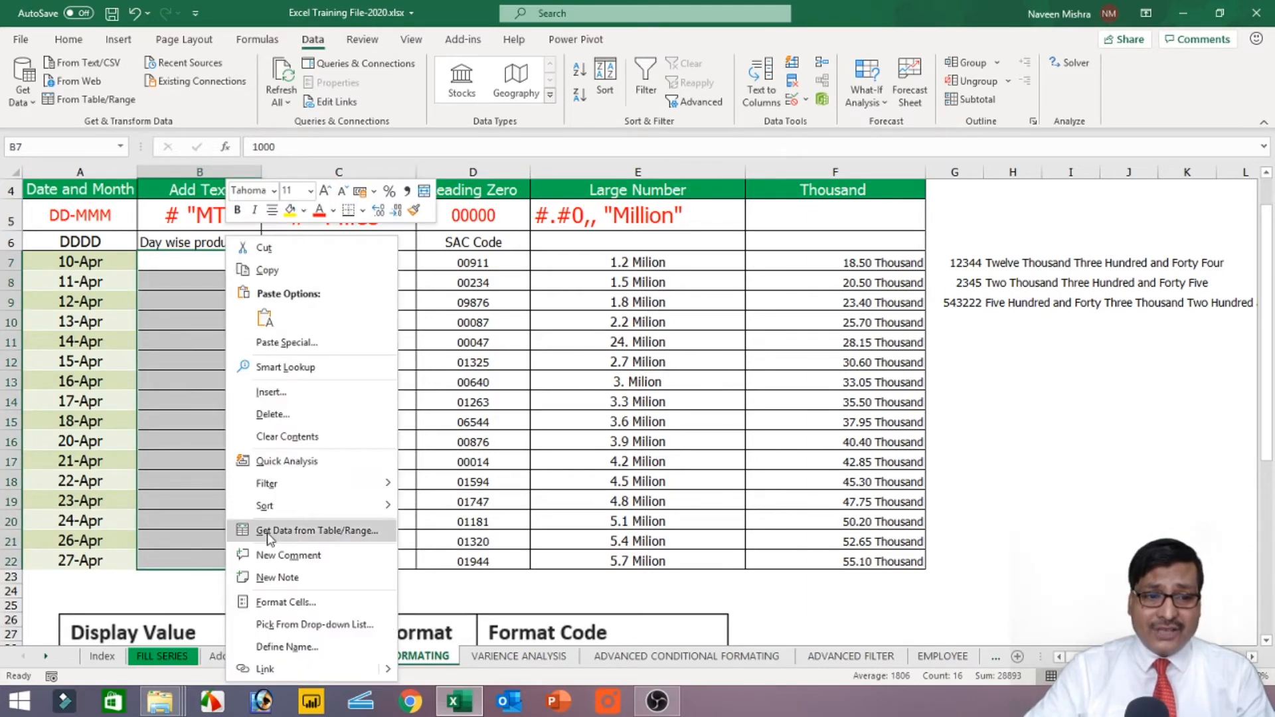
left_click(280, 603)
left_click_drag(314, 313, 517, 173)
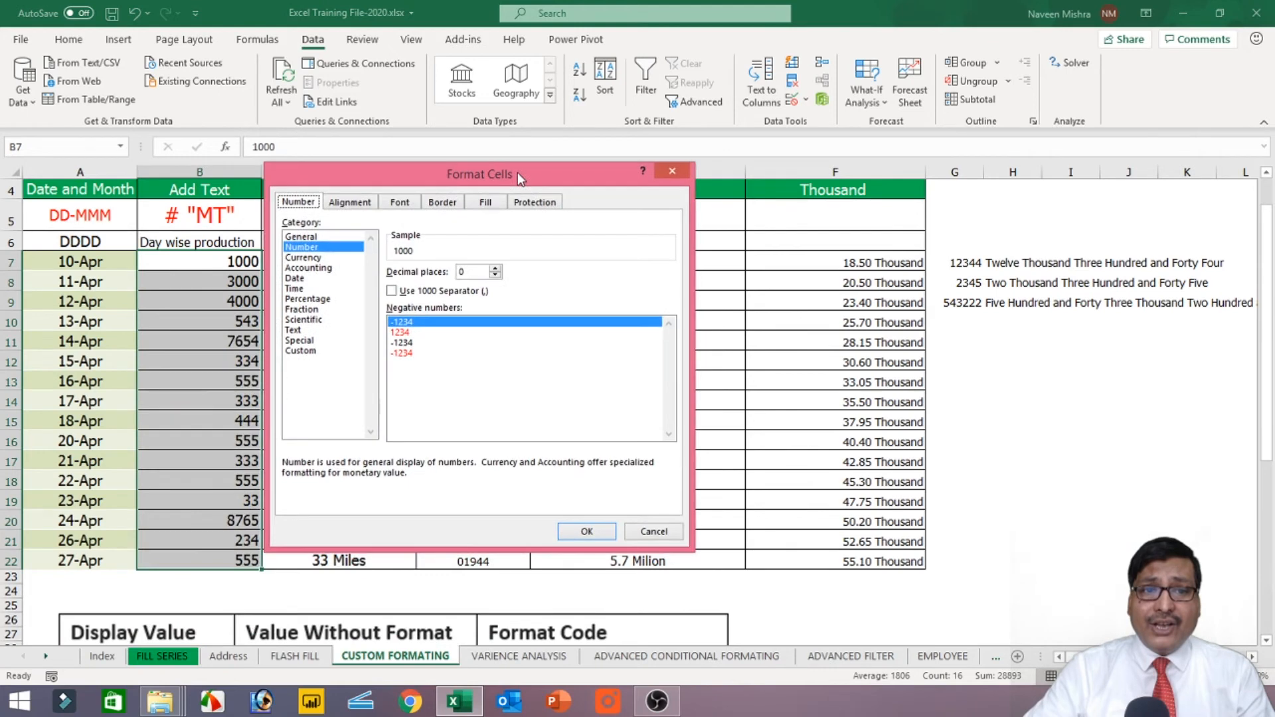
left_click(306, 352)
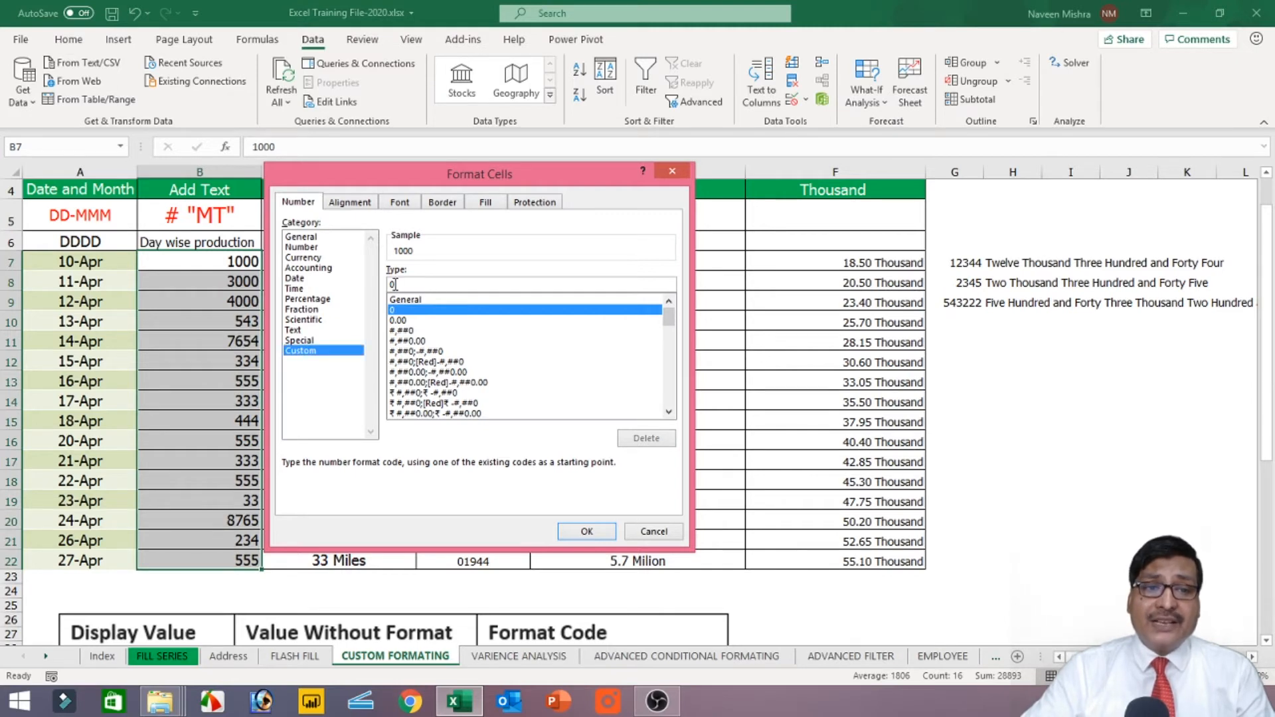
key("BackSpace")
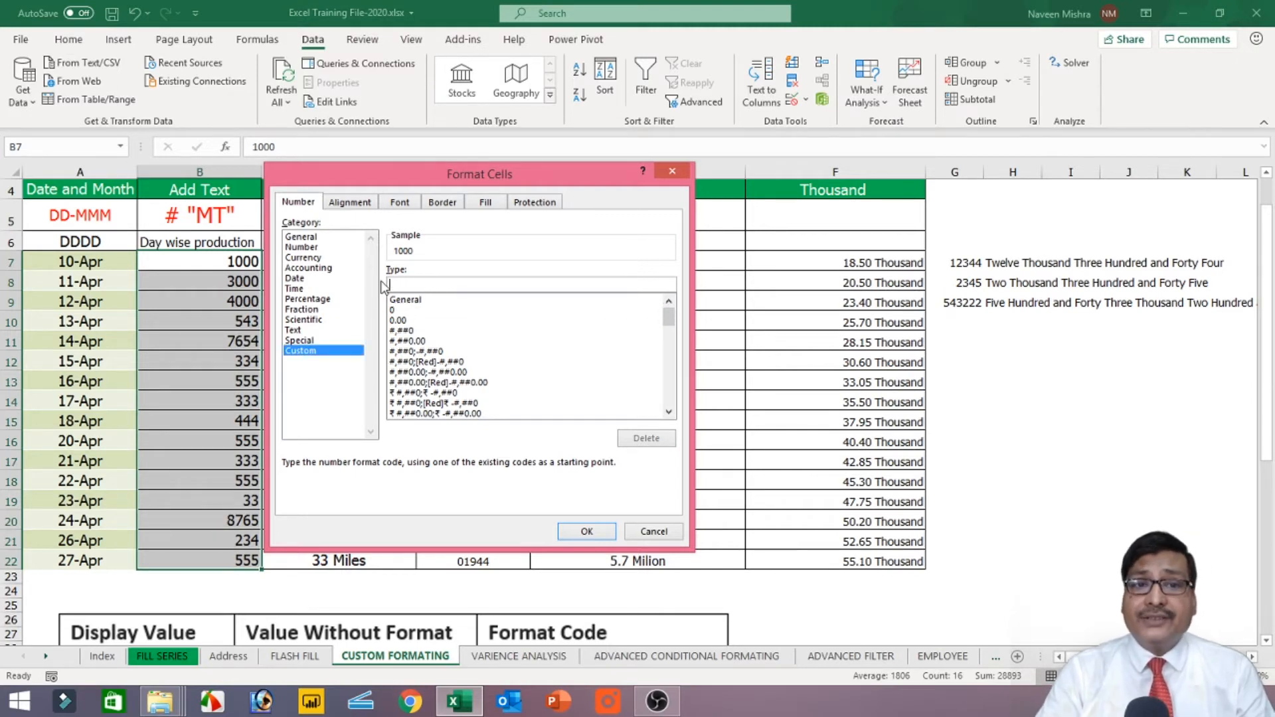
type("# \"M")
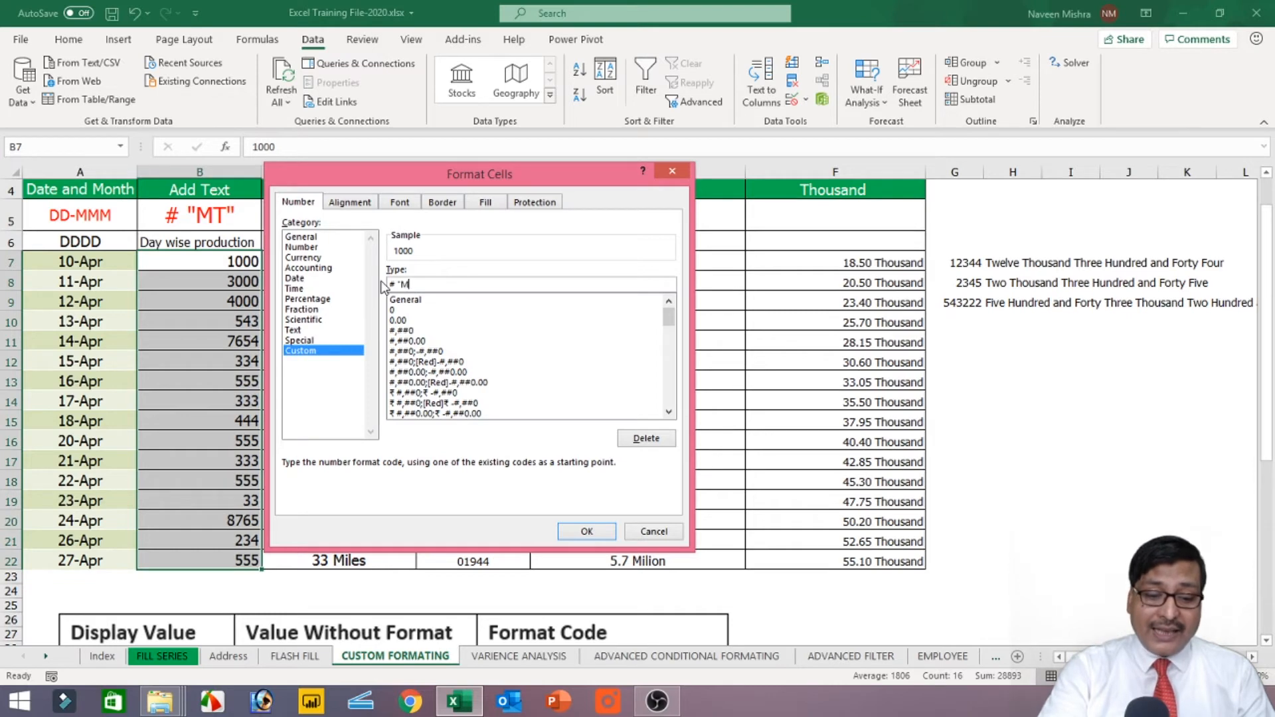
type("\"")
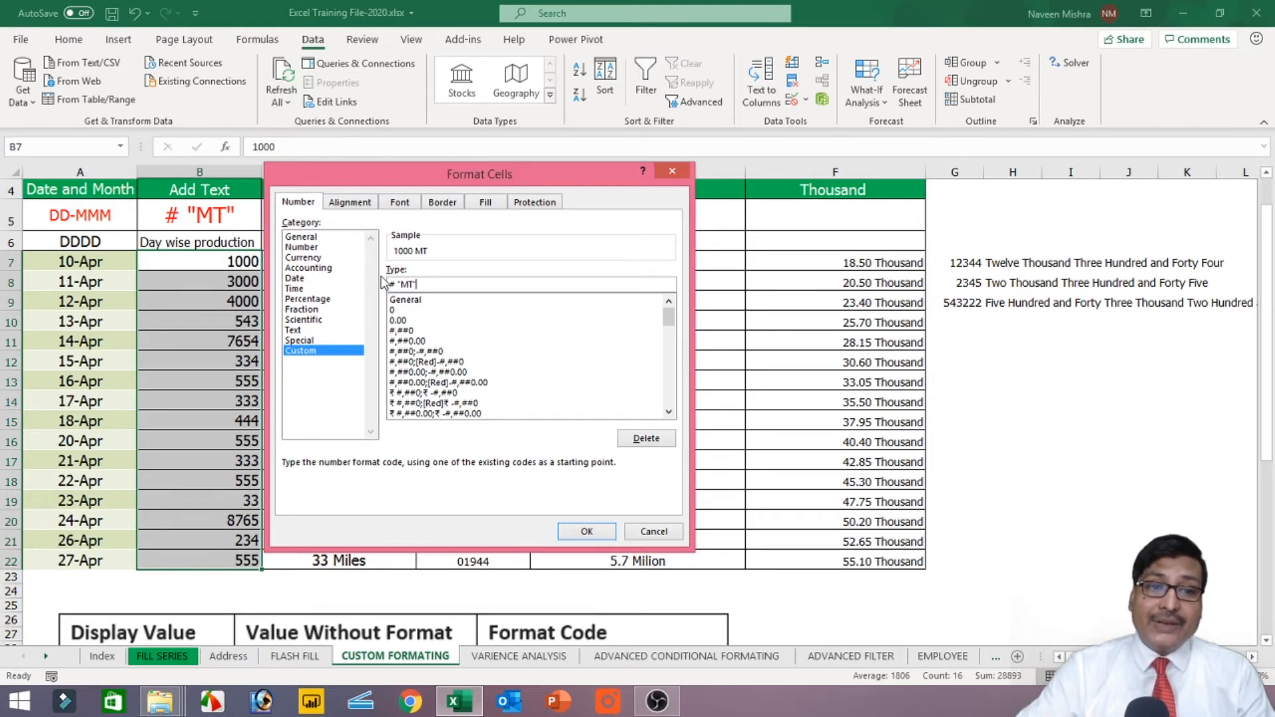
left_click(587, 532)
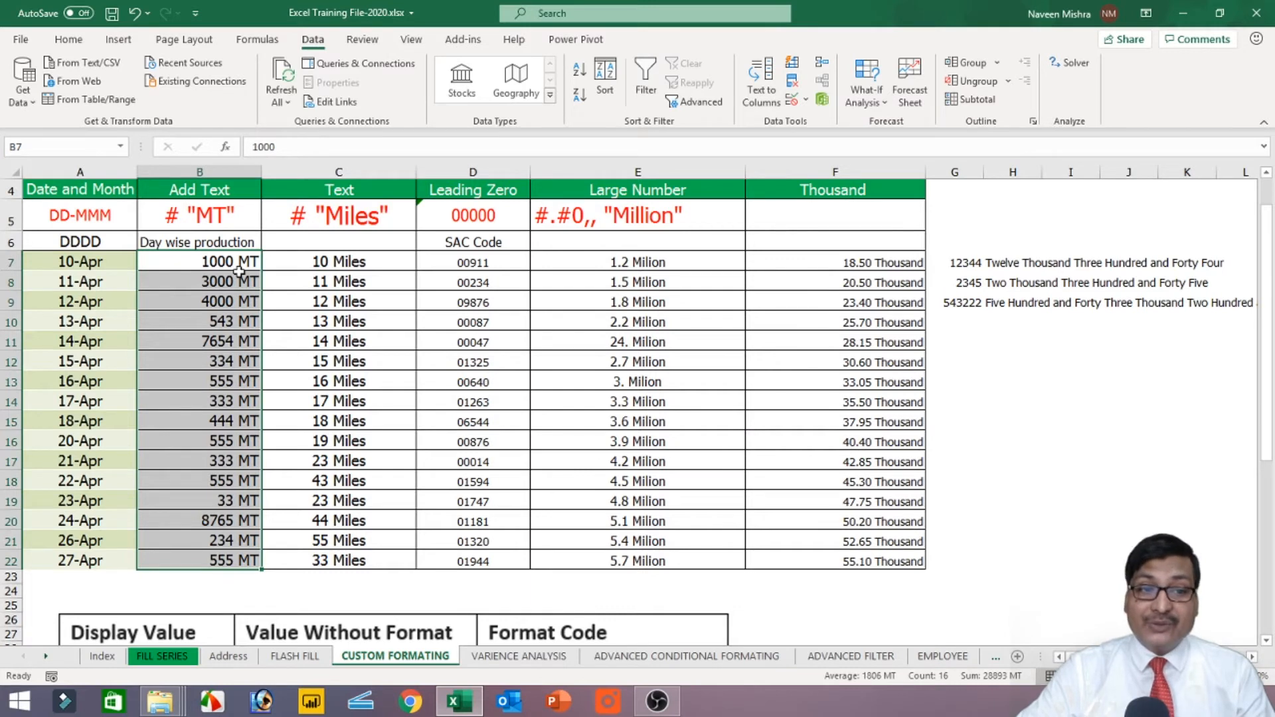
Change the mileage values in C7:C22 to the plain Number format.
left_click_drag(352, 265, 365, 558)
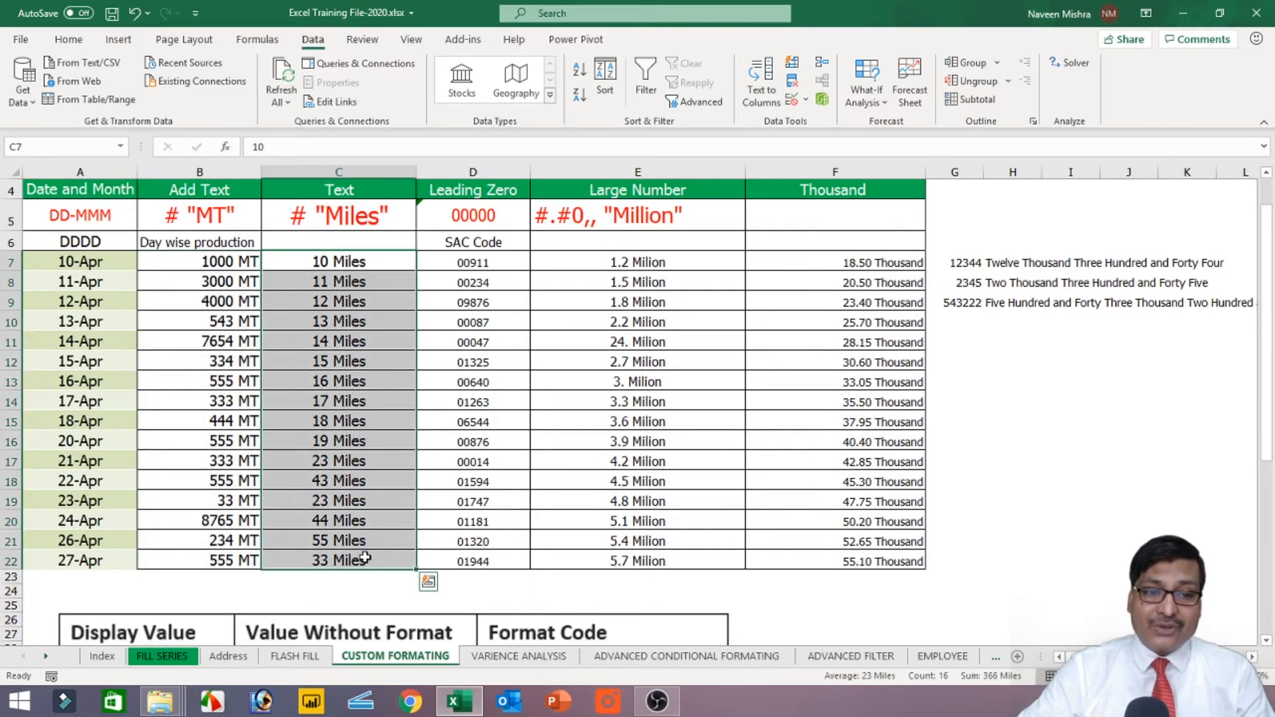
right_click(362, 269)
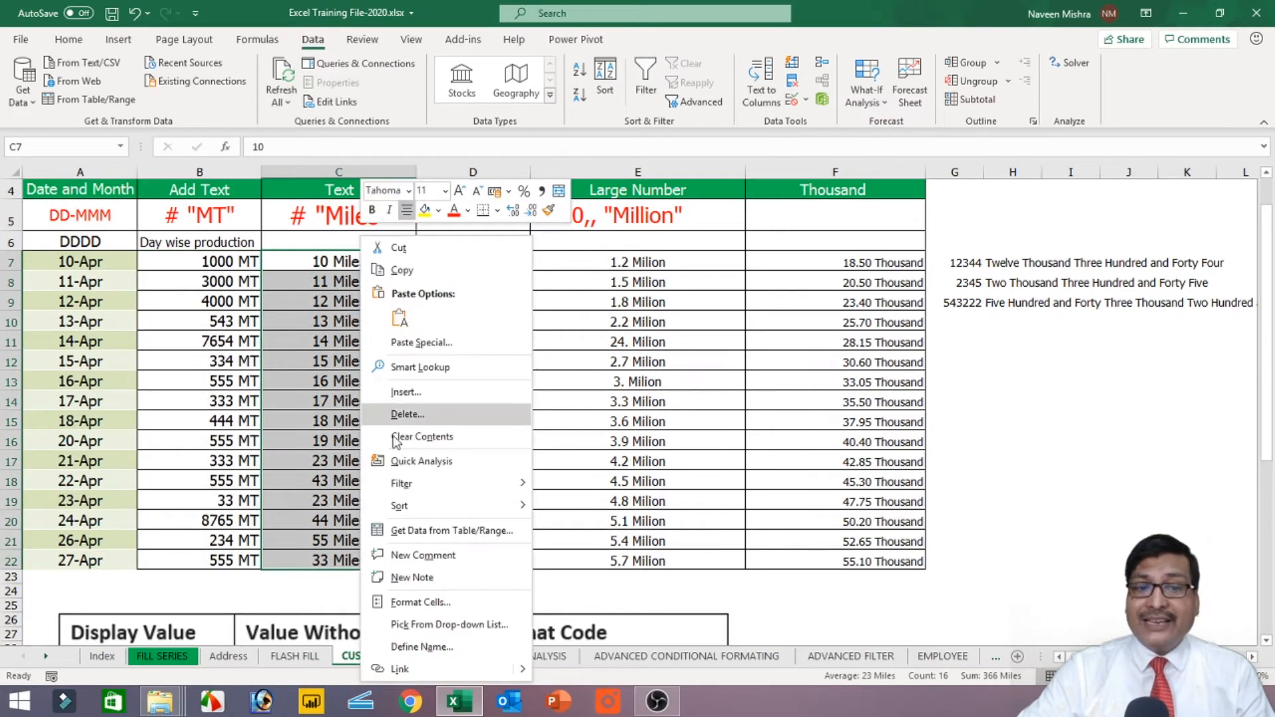
left_click(412, 602)
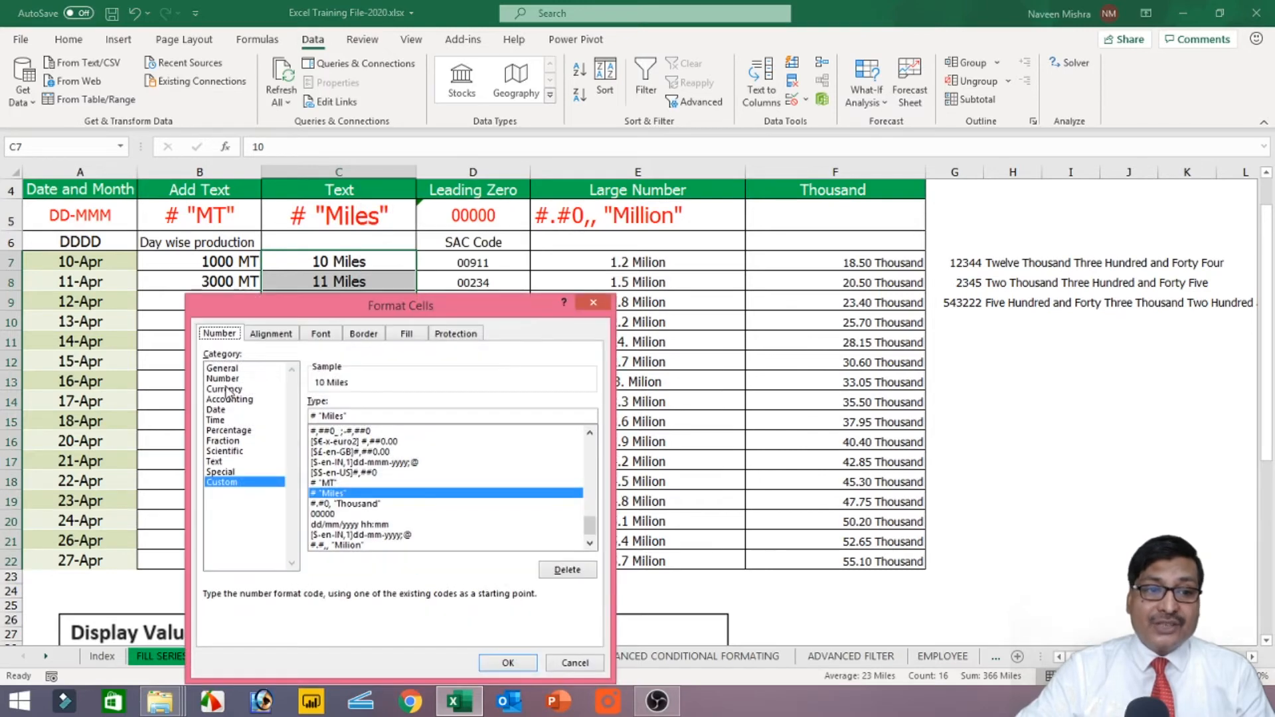
left_click(222, 379)
left_click(508, 662)
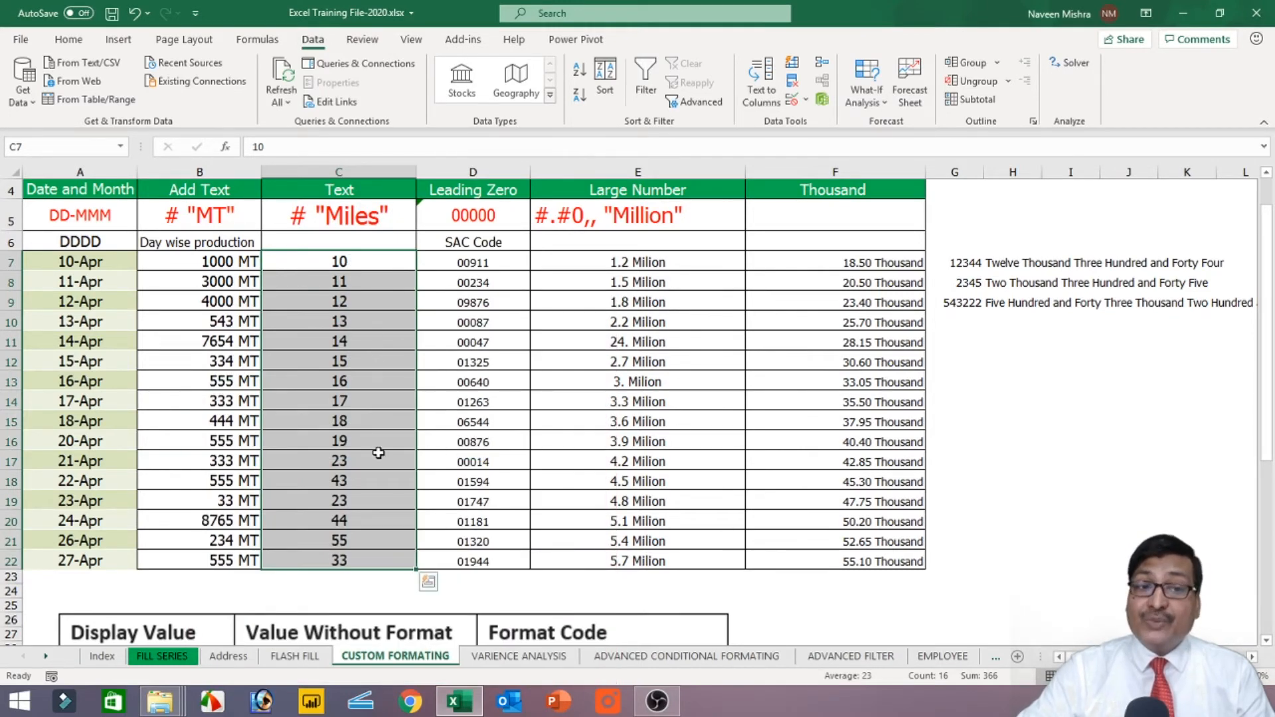
Apply the custom number format # "Miles" to the values in C7:C22.
right_click(353, 264)
left_click(401, 604)
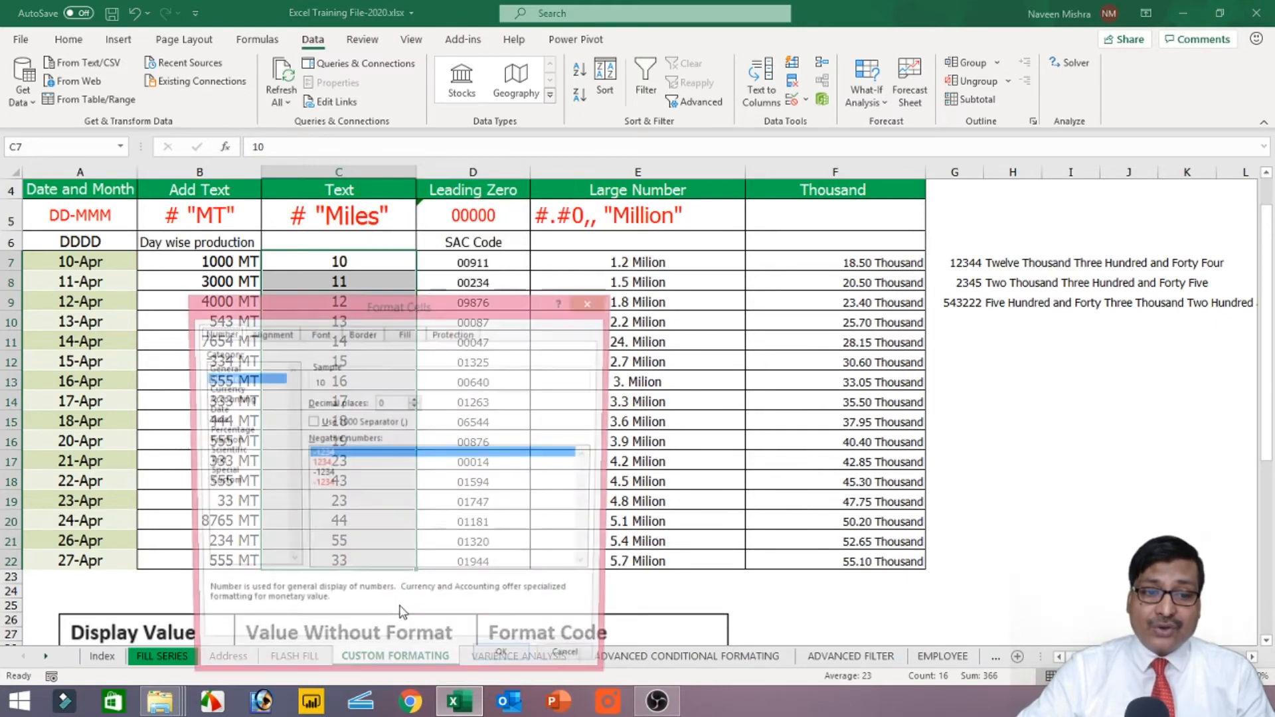
left_click_drag(367, 304, 598, 180)
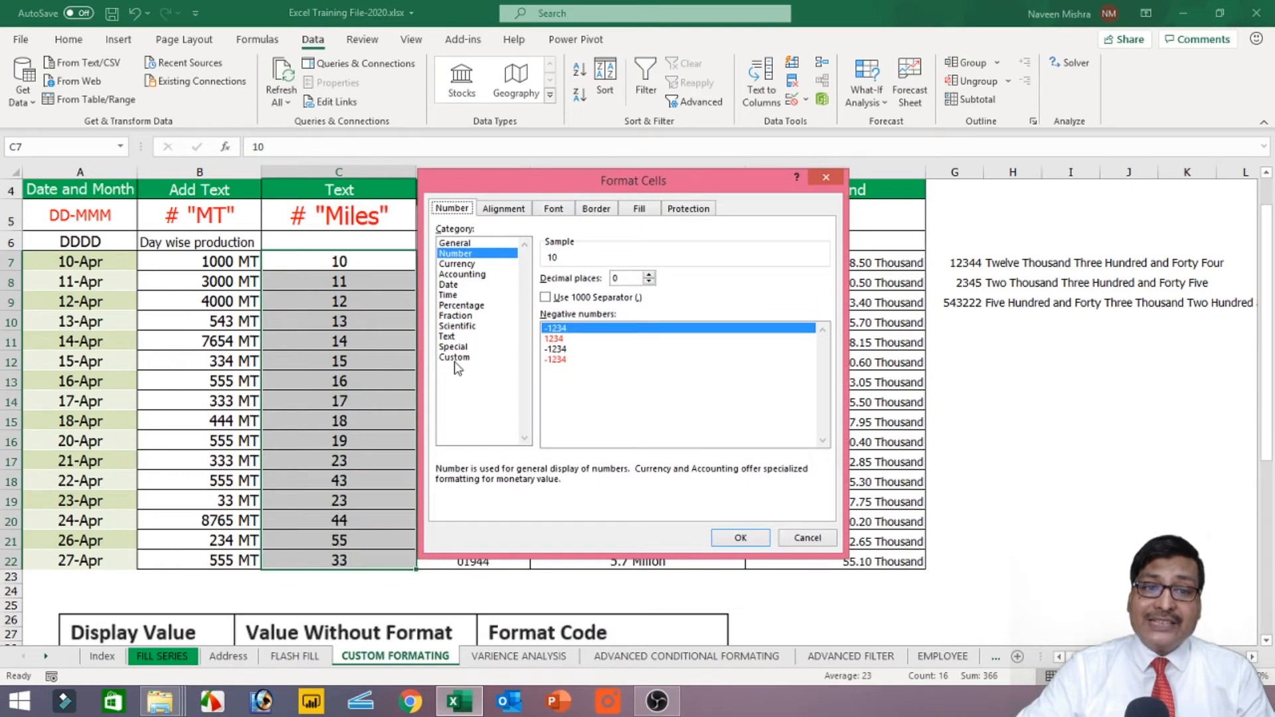
left_click(456, 358)
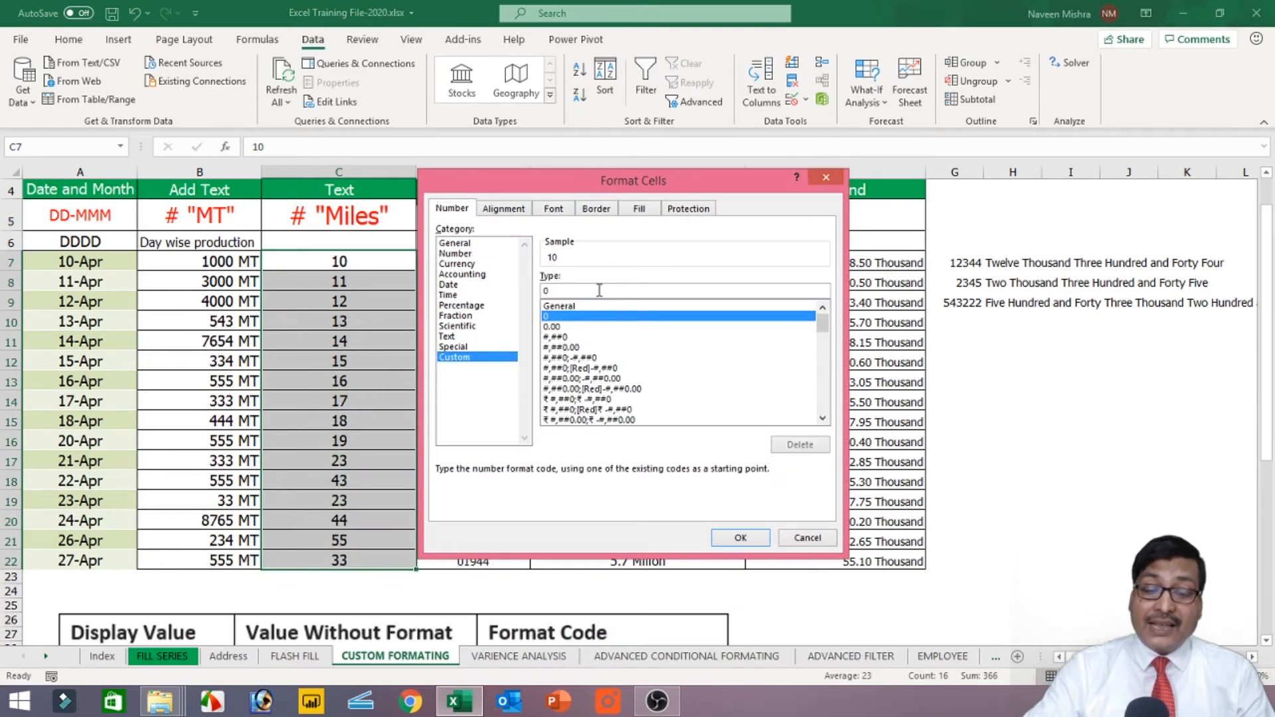
key("BackSpace")
type("#")
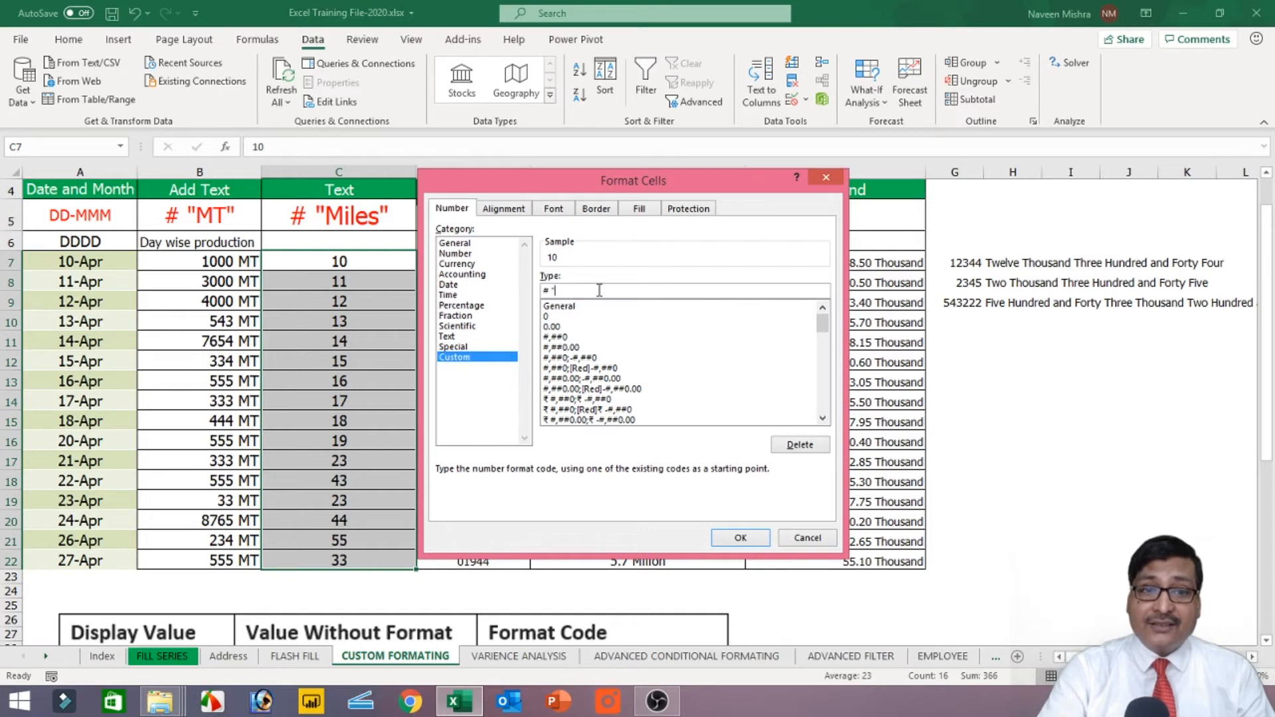
type(" \"Miles")
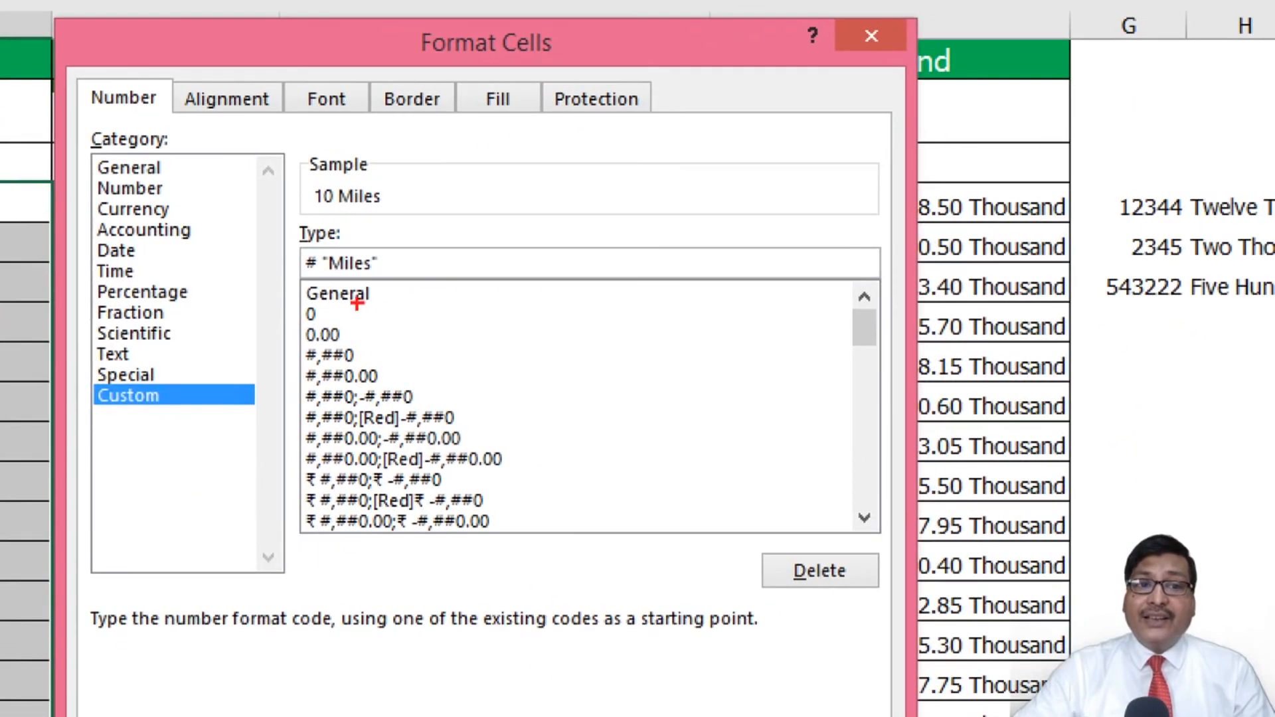
left_click_drag(274, 246, 435, 293)
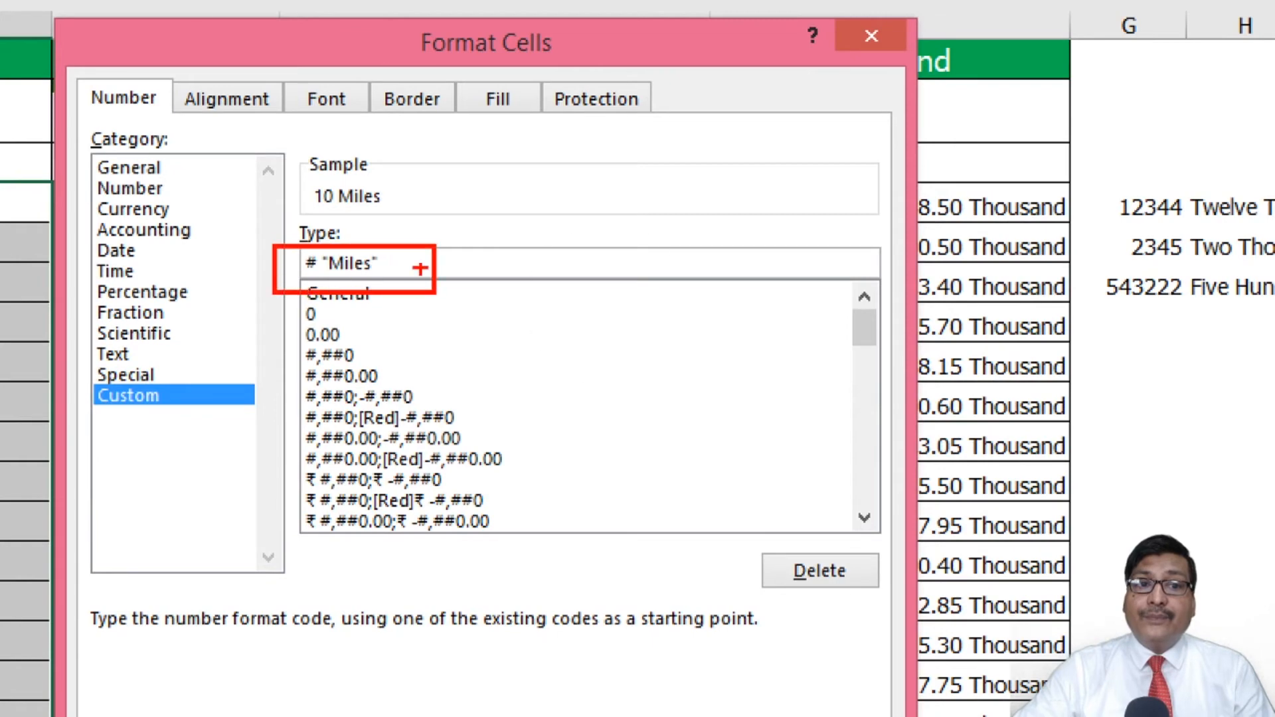
left_click_drag(304, 178, 388, 225)
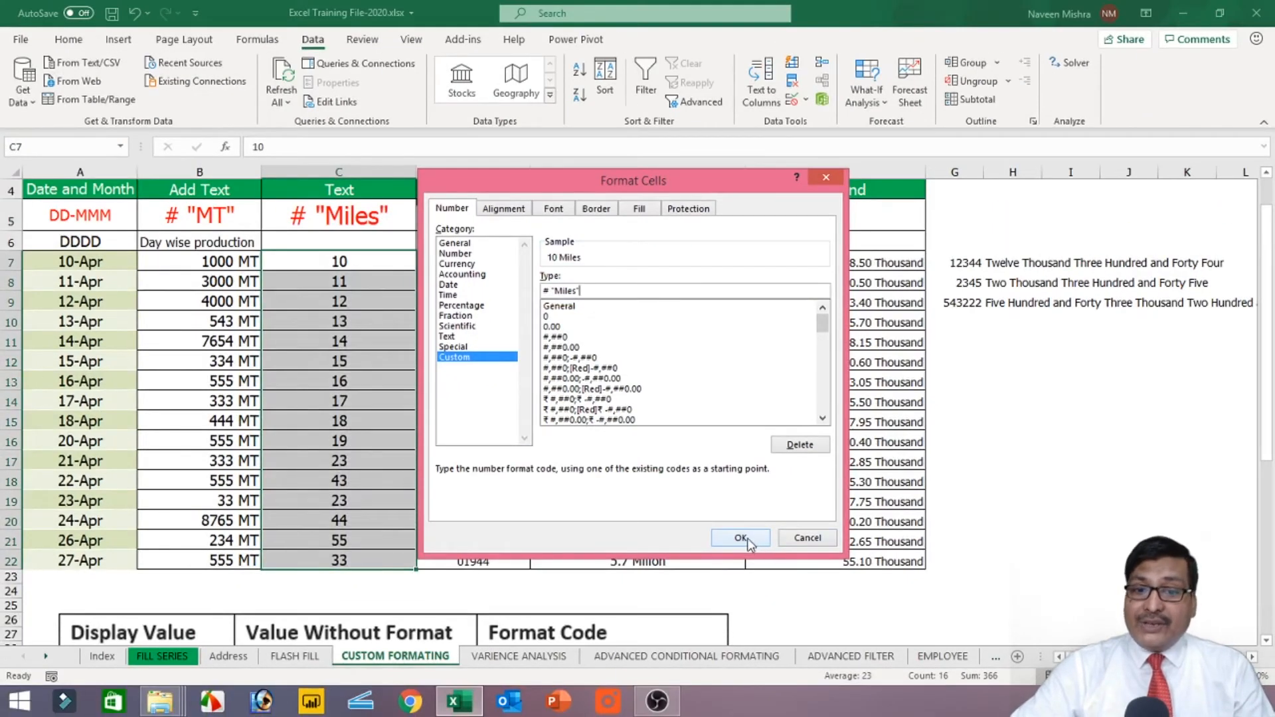
left_click(741, 538)
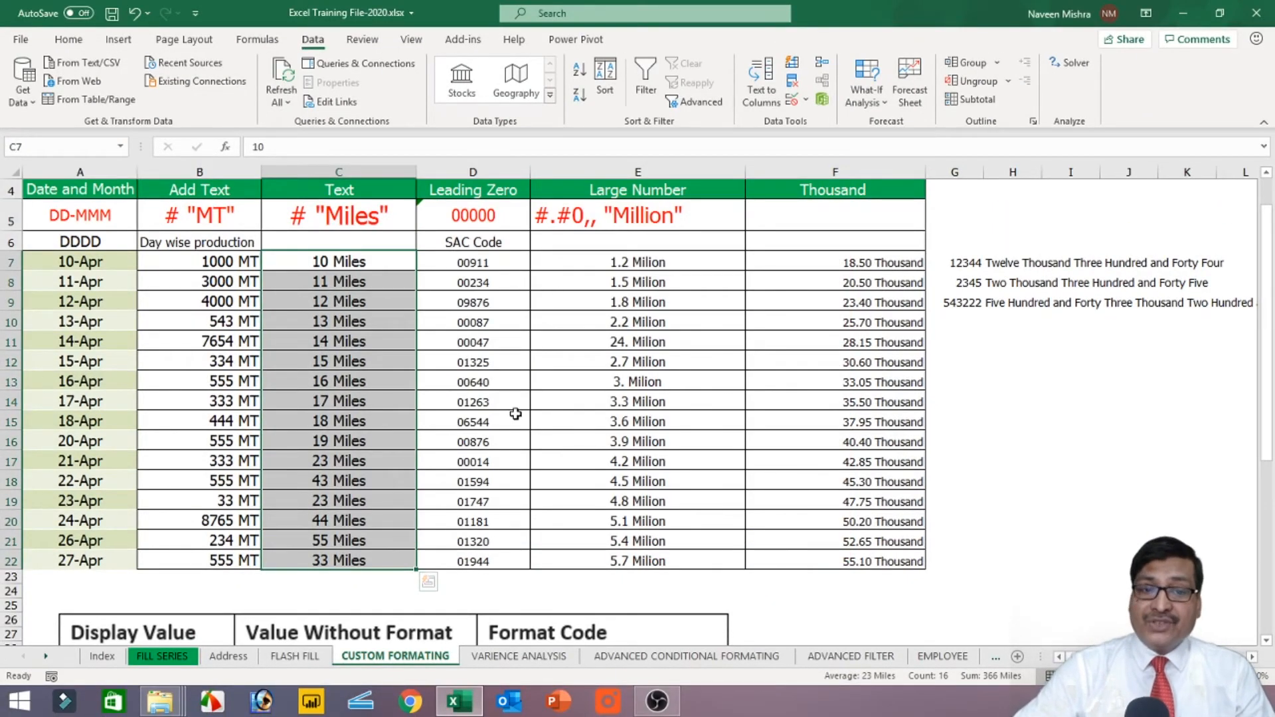
Highlight the SAC codes in D7:D22 and enter 098 in D23 directly below them.
left_click_drag(472, 265, 471, 560)
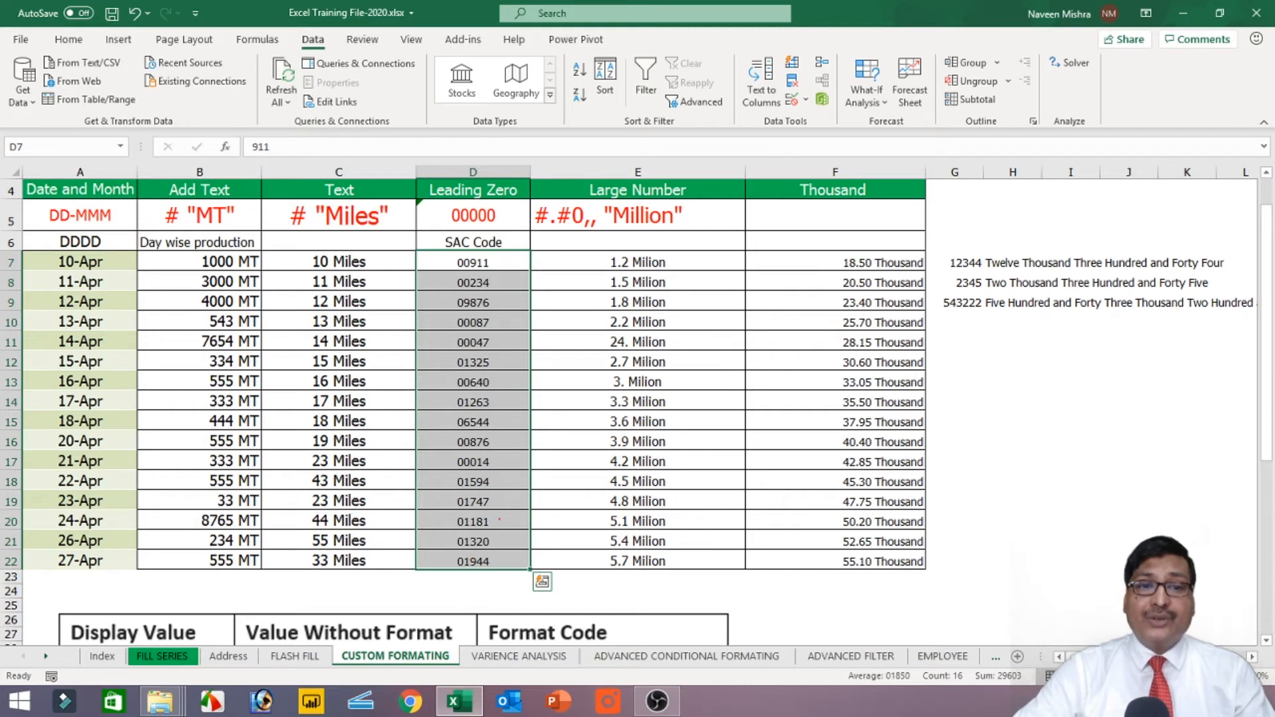
left_click_drag(475, 263, 473, 561)
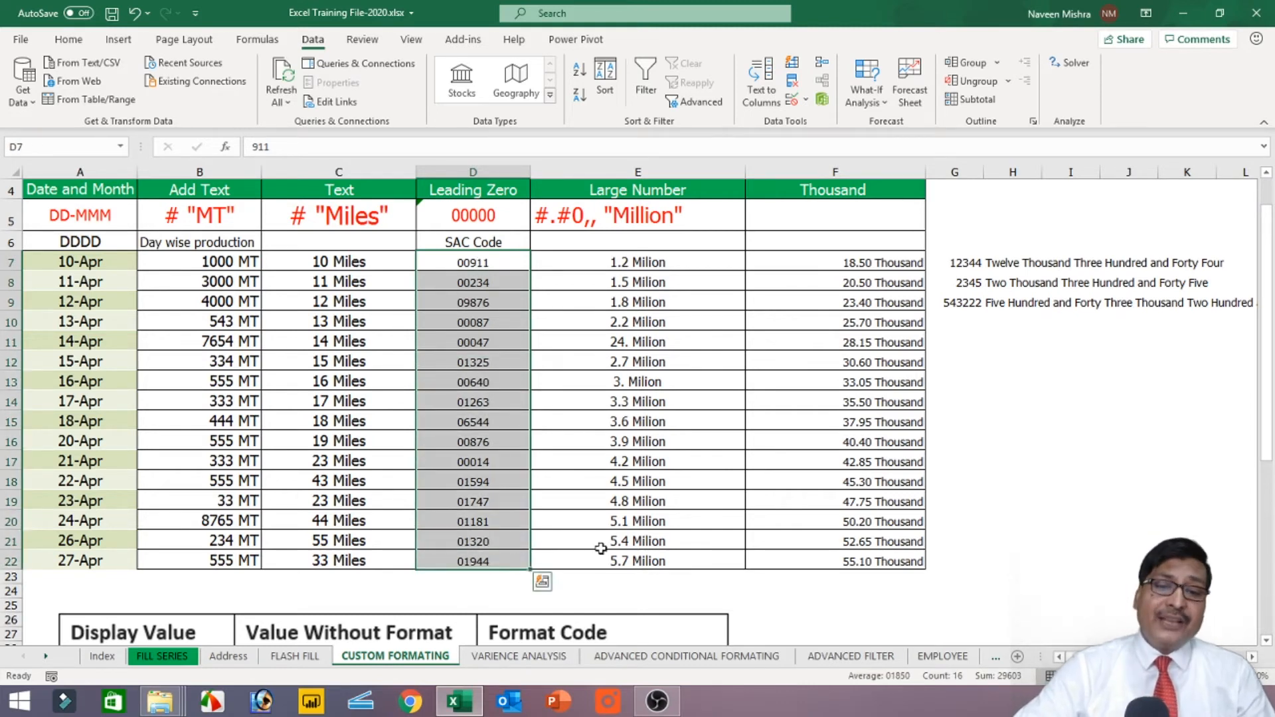
left_click(485, 581)
type("098")
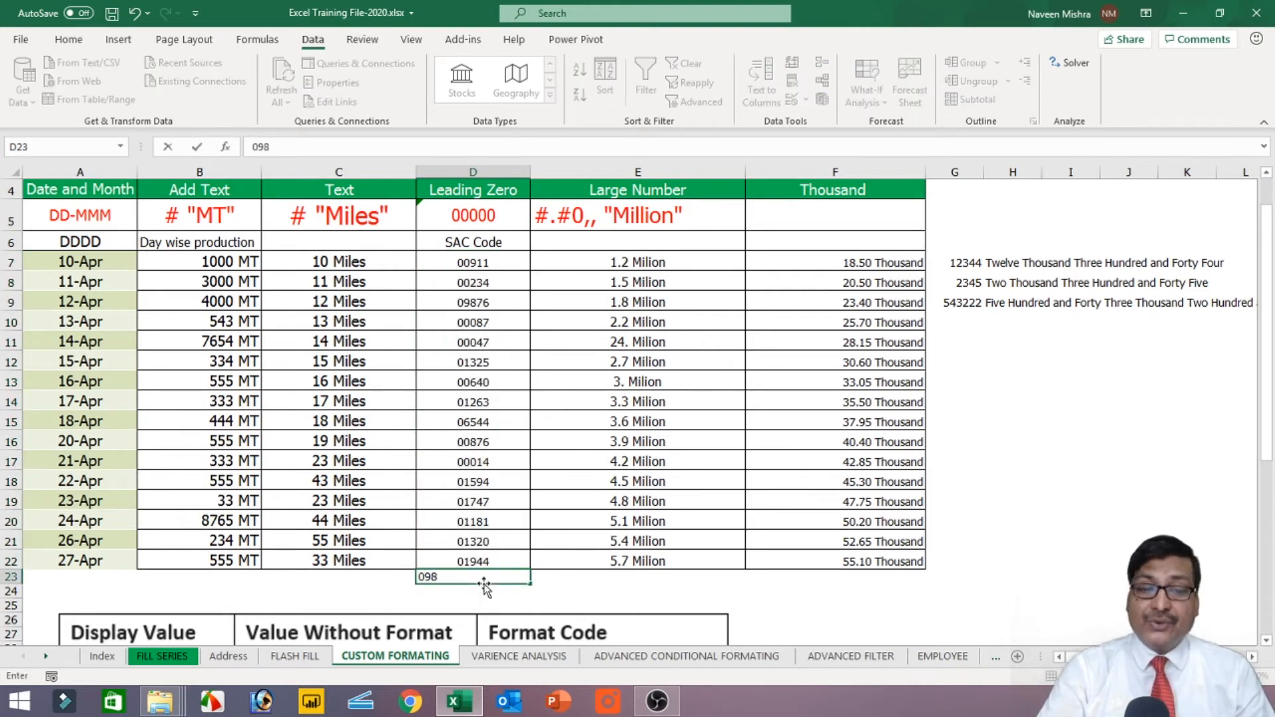
key("Return")
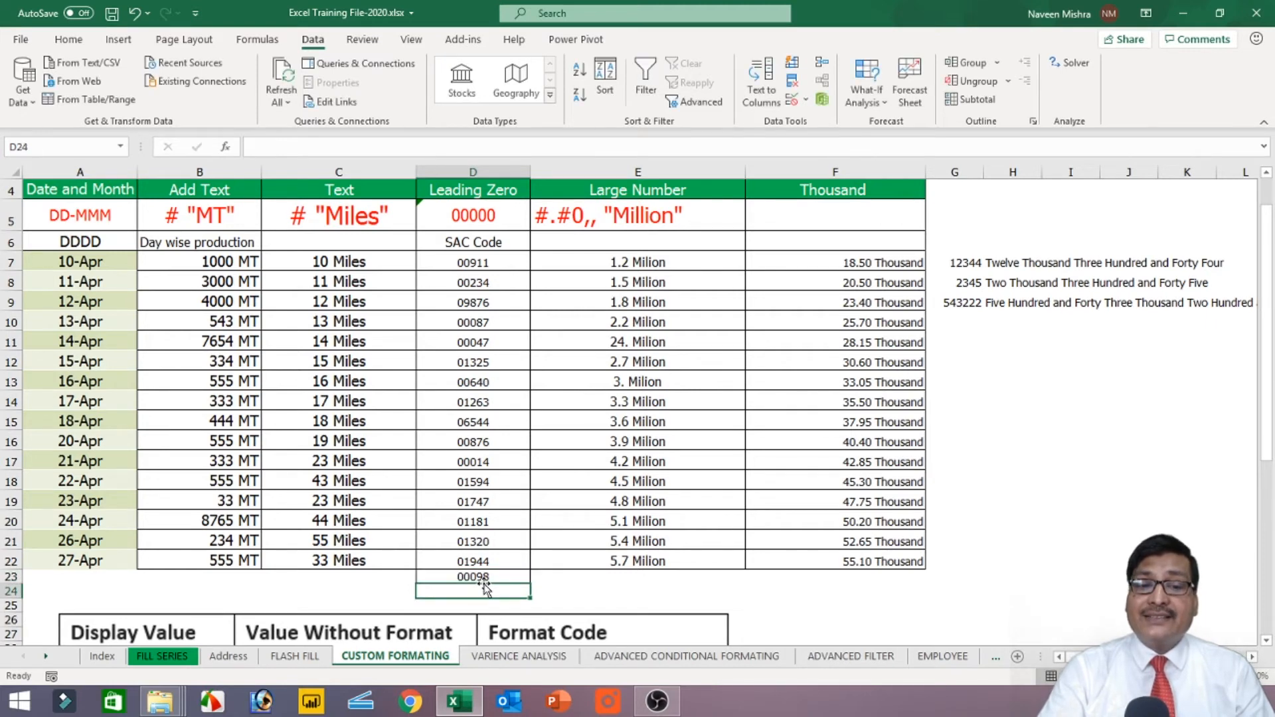
Enter 098 in the blank cell I24, outside the formatted table.
key("Right")
key("Right")
key("Right")
key("Right")
key("Right")
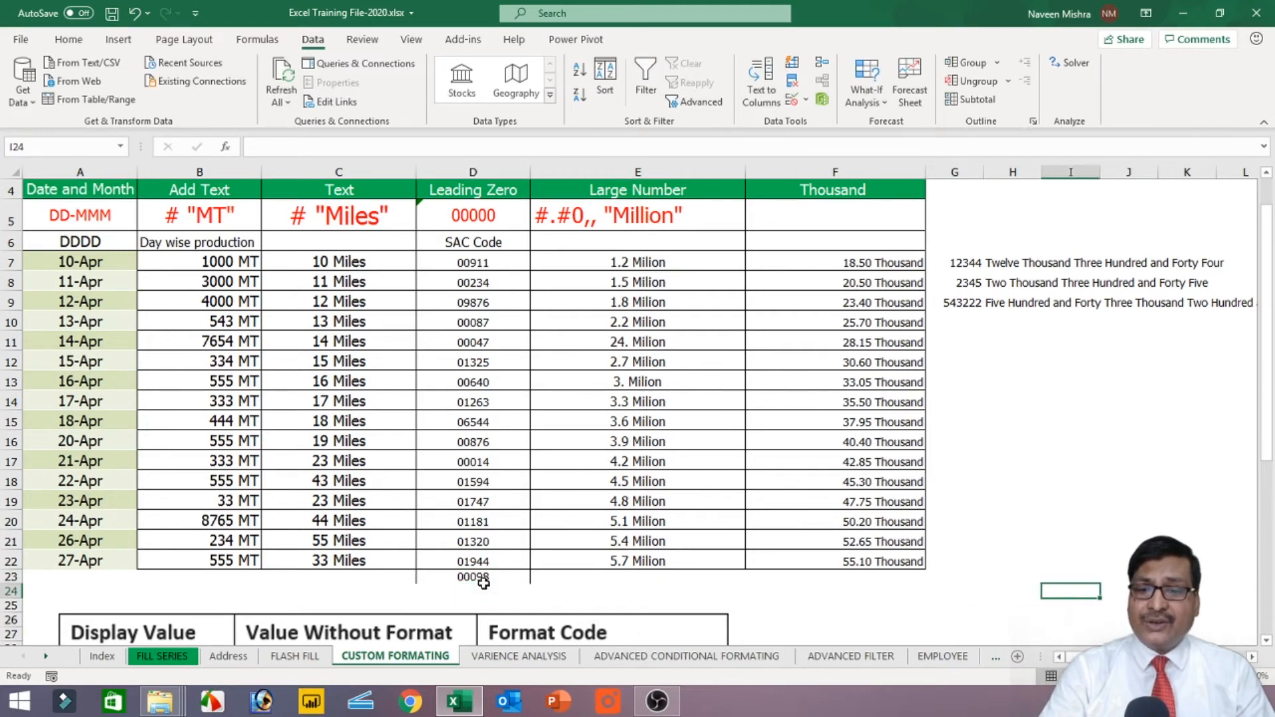
type("098")
key("Return")
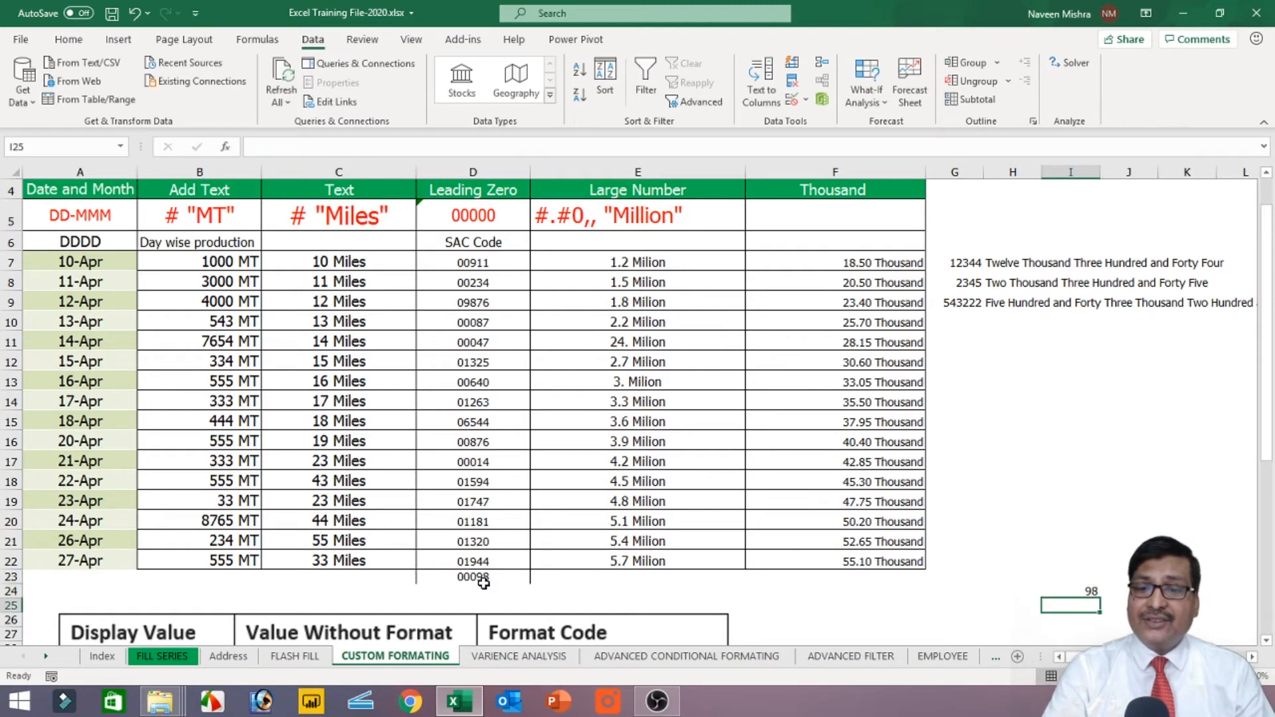
Enter 00987 in the blank cell I25, directly below the first test entry outside the table.
key("Up")
key("Down")
type("00")
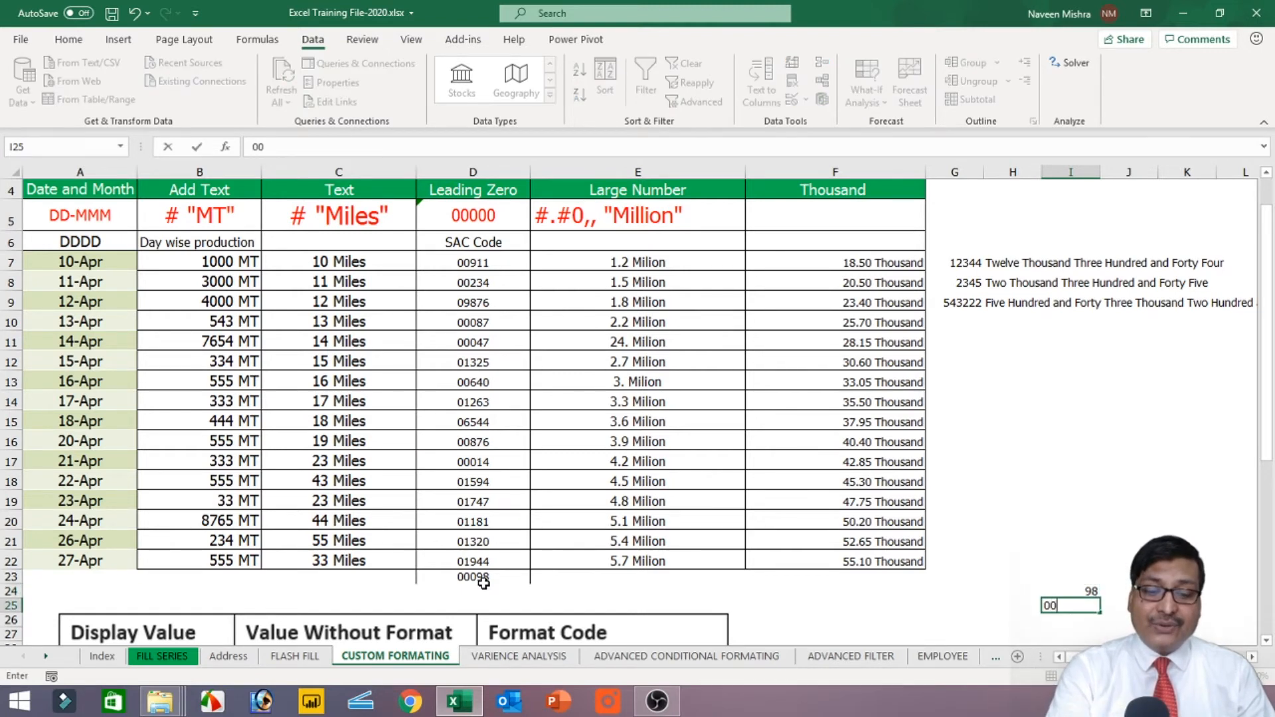
type("987")
key("Return")
Clear the two test entries in I24:I25 outside the table.
key("Up")
key("Up")
key("shift+Down")
key("Delete")
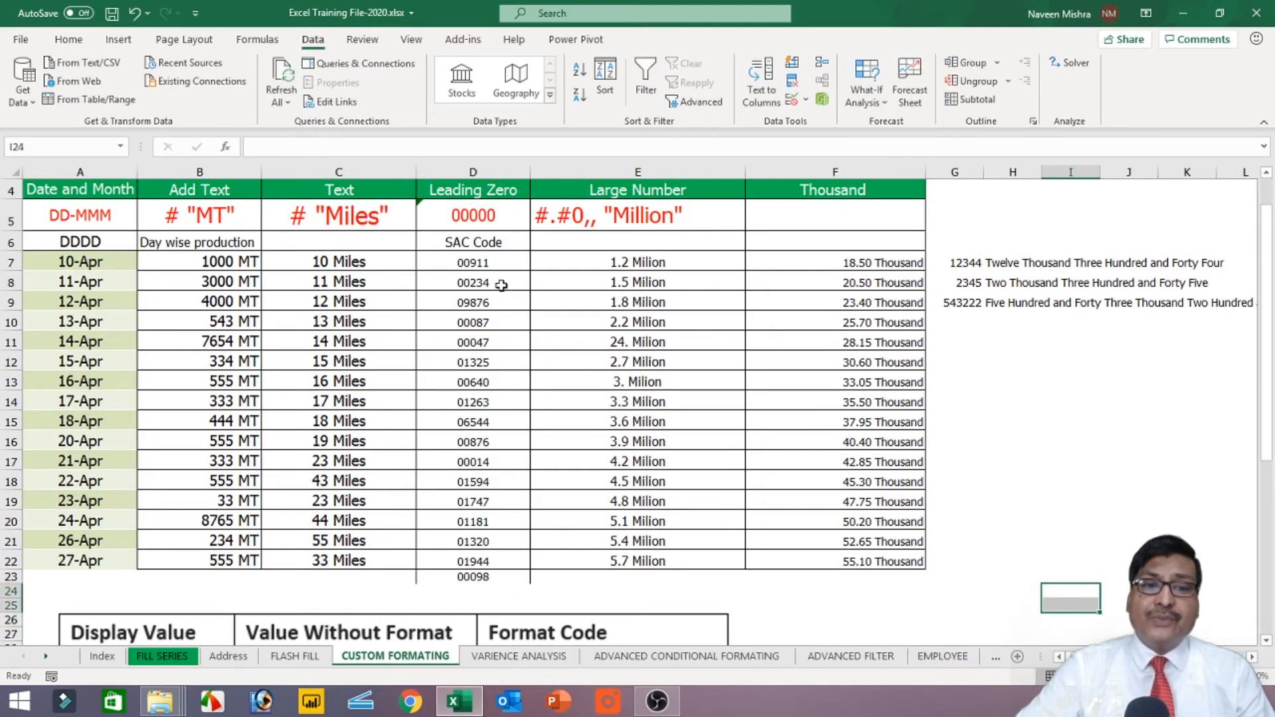
Change the SAC codes in D7:D22 to the plain Number format.
left_click(486, 263)
mouse_move(487, 263)
left_mouse_down()
mouse_move(446, 419)
mouse_move(482, 269)
mouse_move(479, 361)
mouse_move(481, 264)
left_mouse_up()
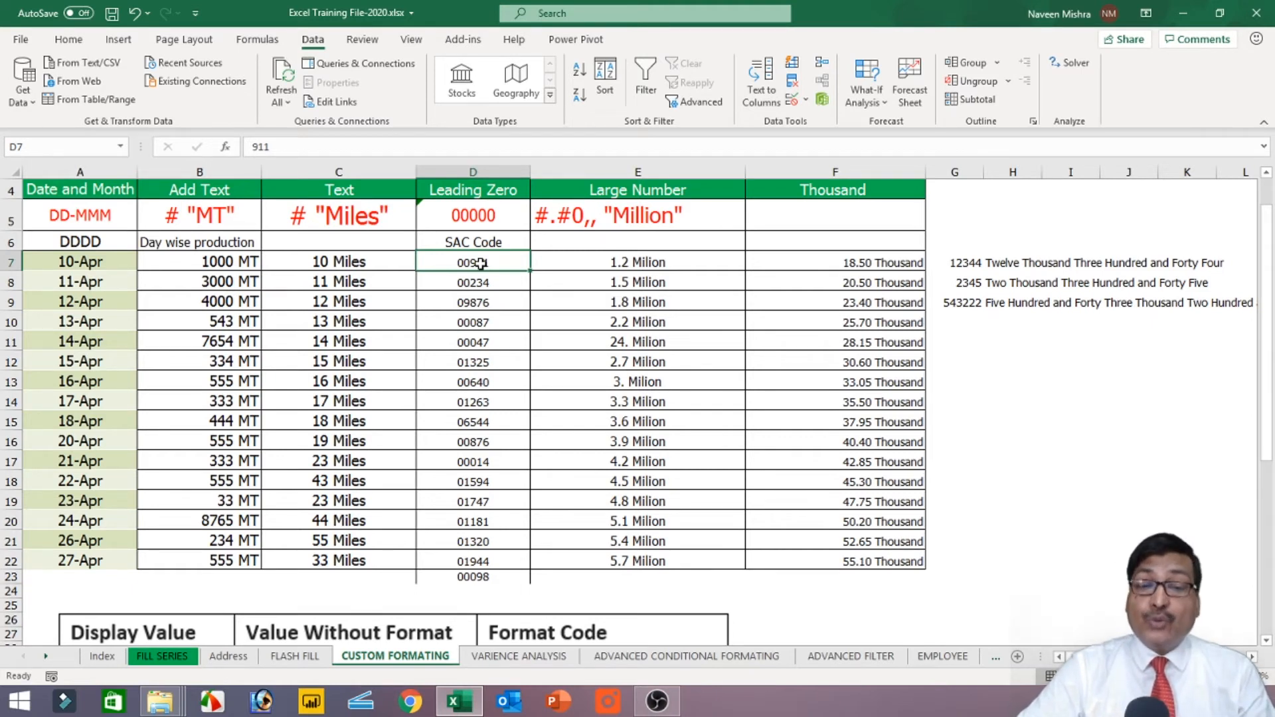
left_click_drag(480, 263, 462, 561)
right_click(473, 266)
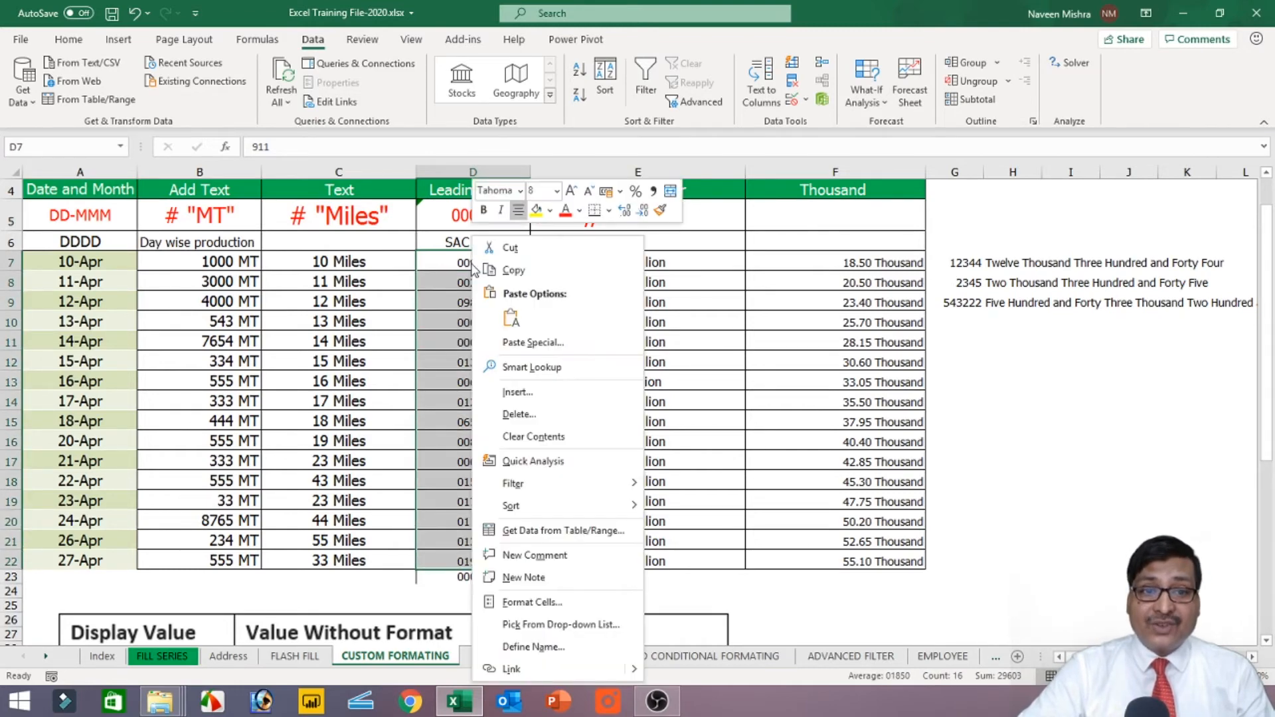
left_click(545, 602)
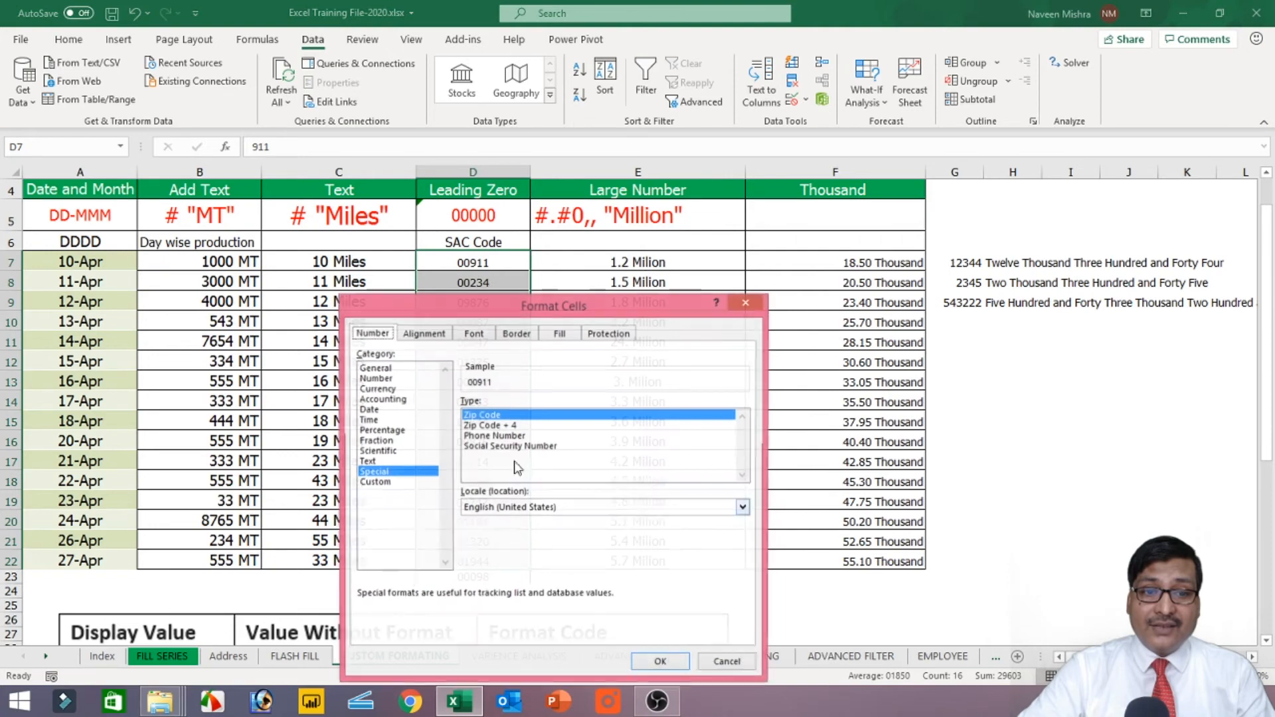
left_click(382, 377)
left_click(661, 663)
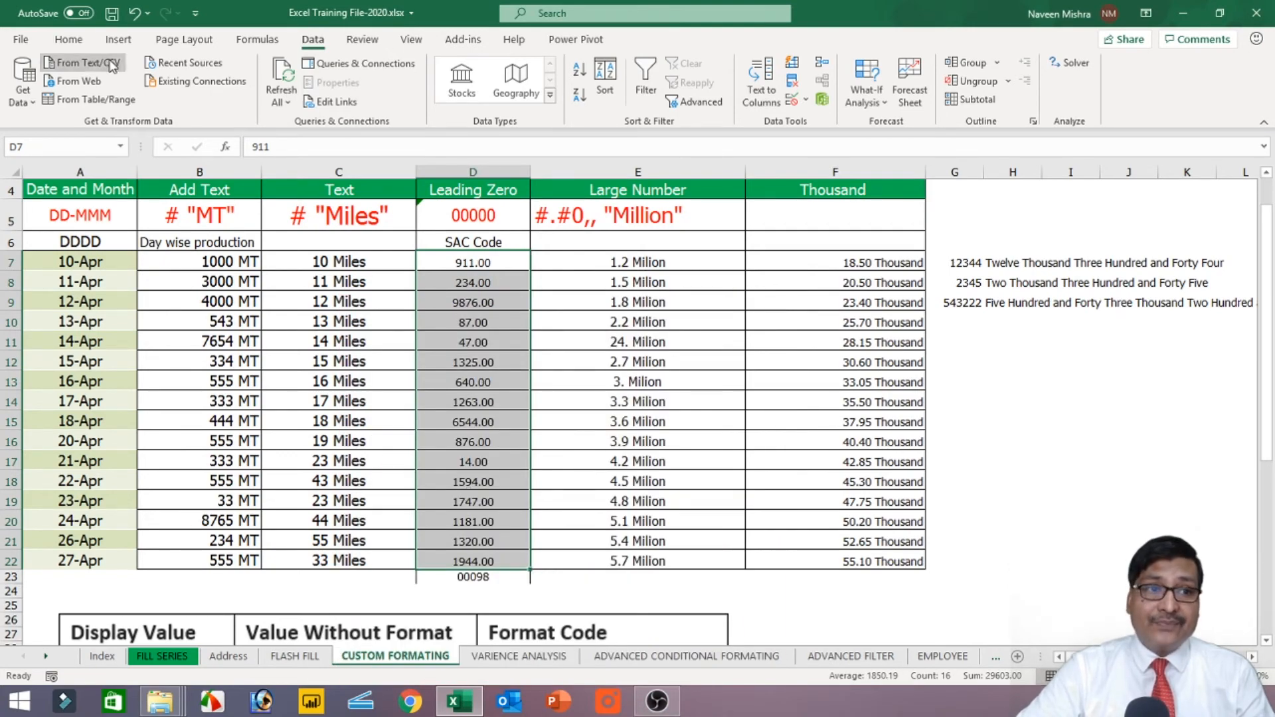
Set the SAC codes in D7:D22 to the General format and clear the test entry in D23 below them.
right_click(468, 307)
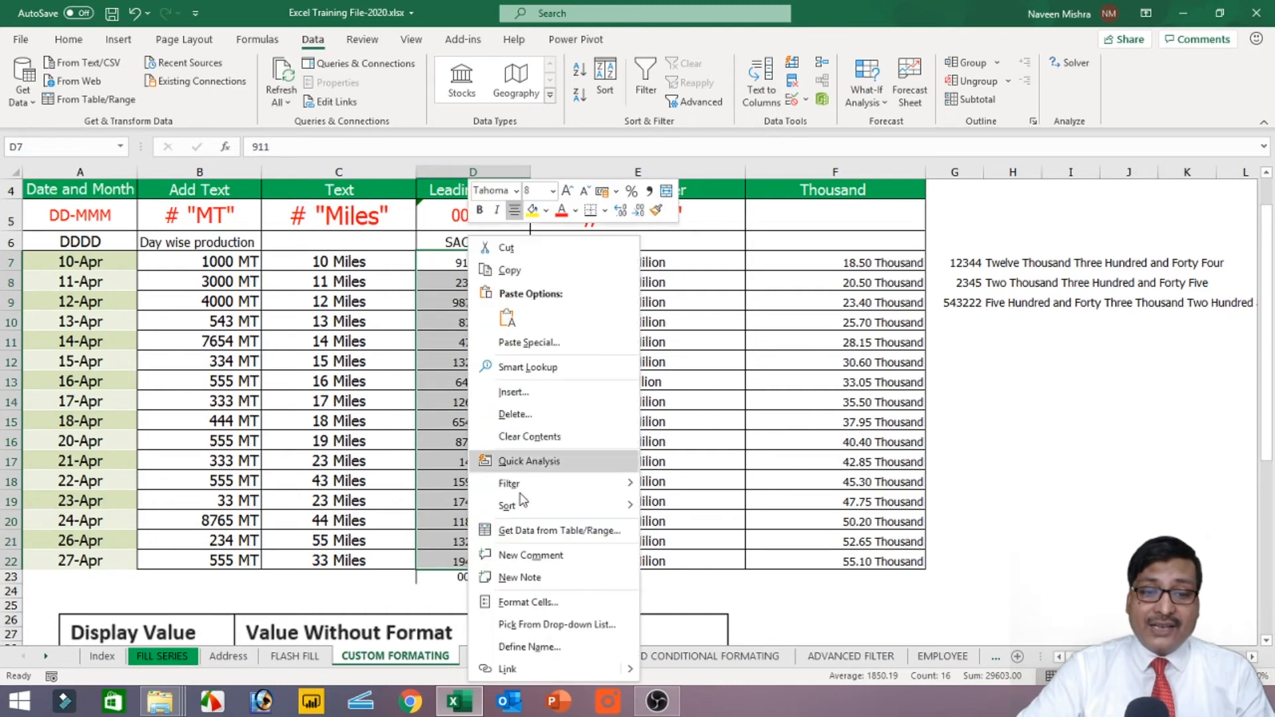
left_click(528, 602)
left_click(356, 368)
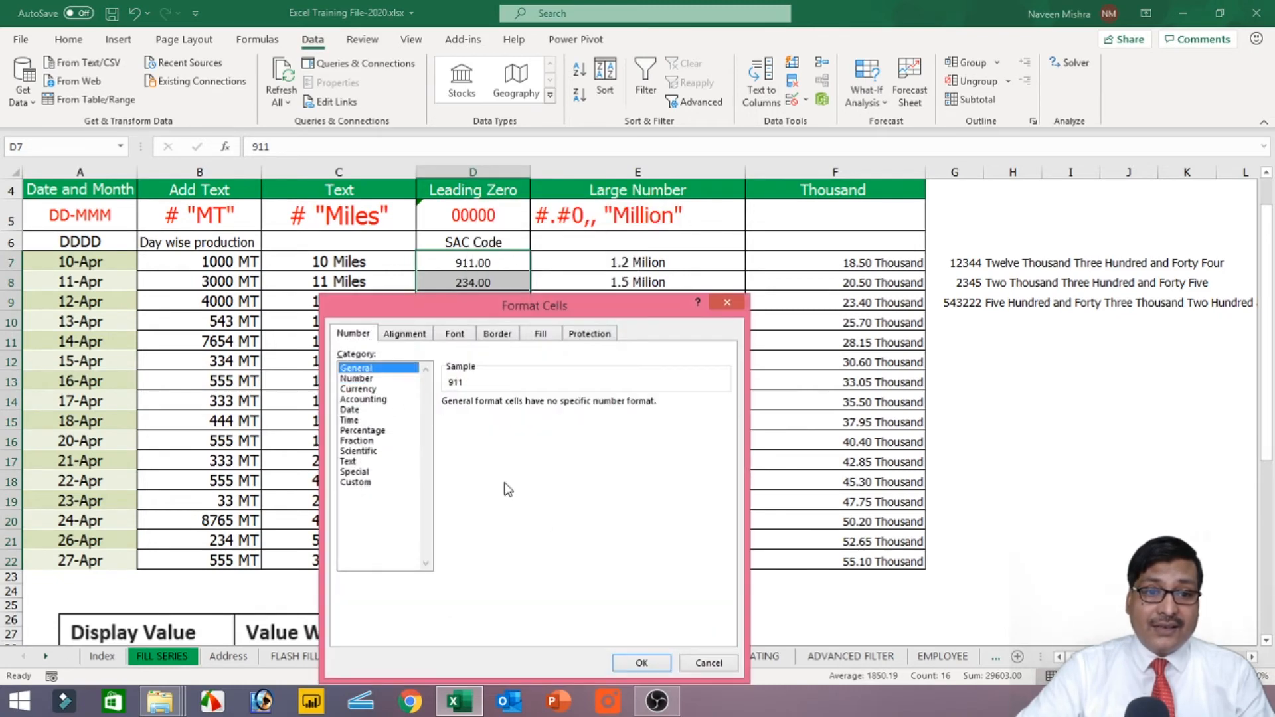
left_click(641, 662)
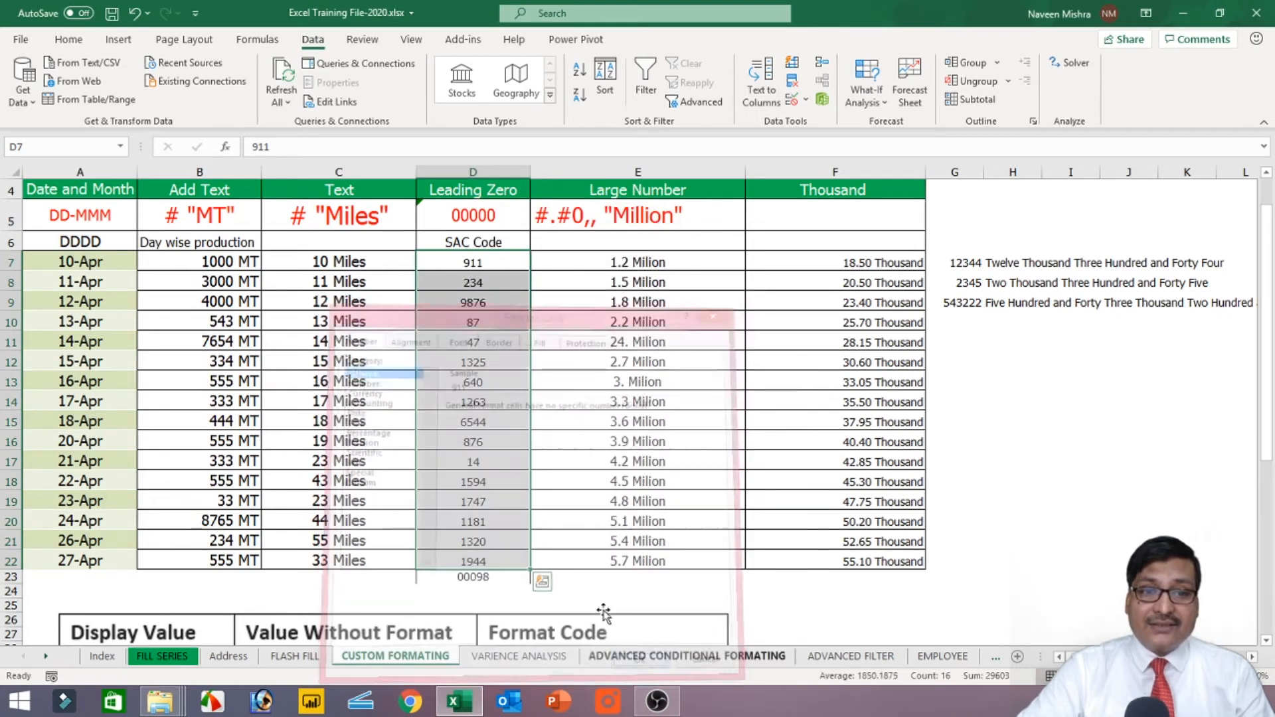
left_click(483, 575)
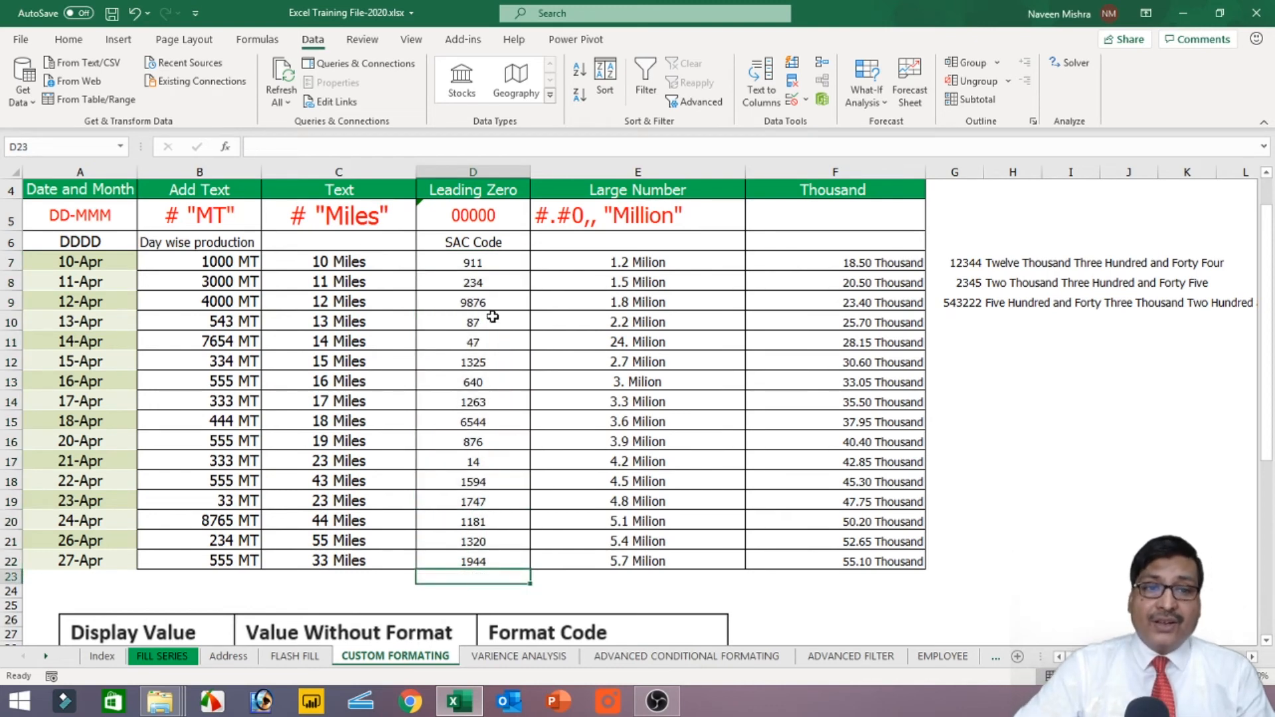
Apply the custom number format 0000 to the SAC codes in D7:D22.
left_click_drag(473, 262, 472, 562)
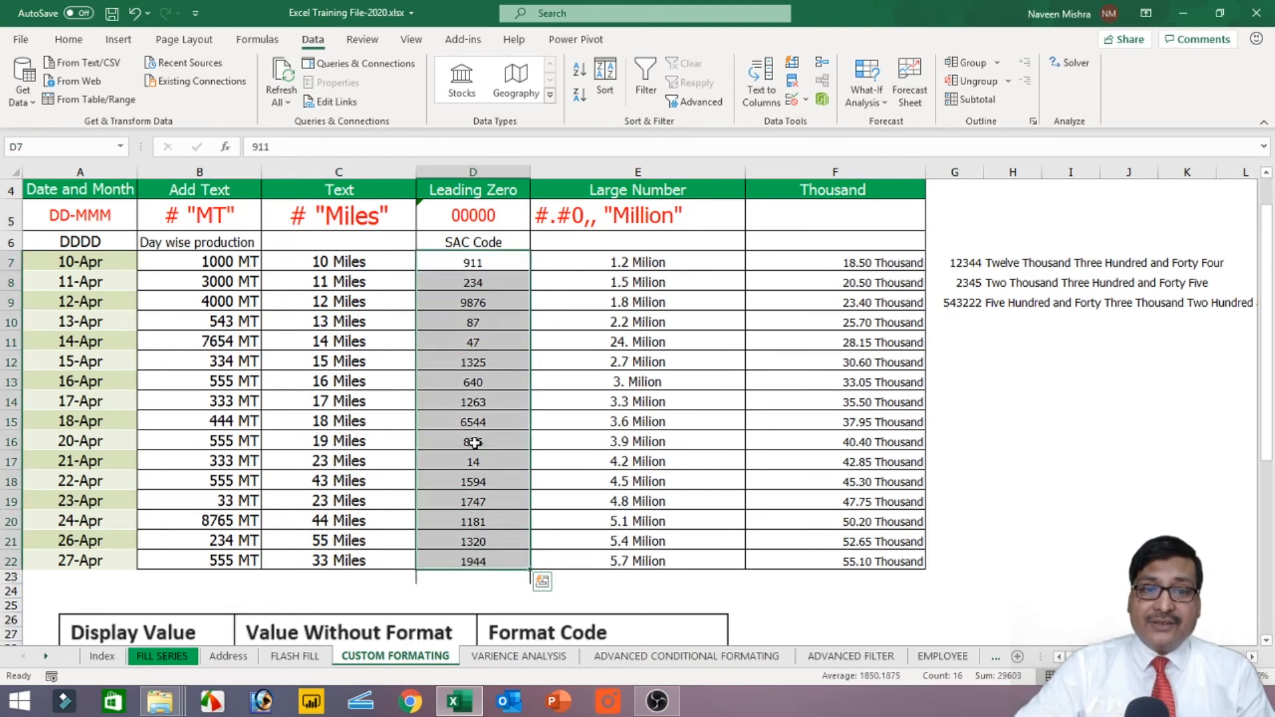
right_click(478, 260)
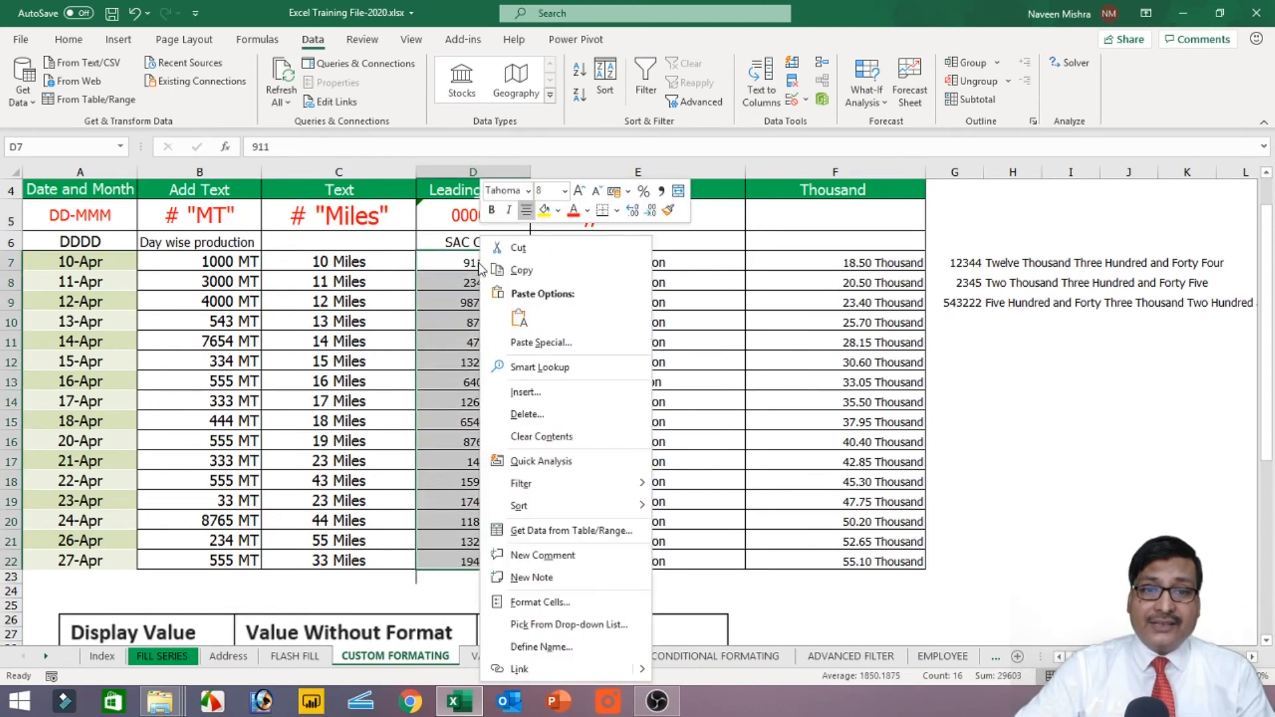
left_click(527, 603)
left_click(346, 482)
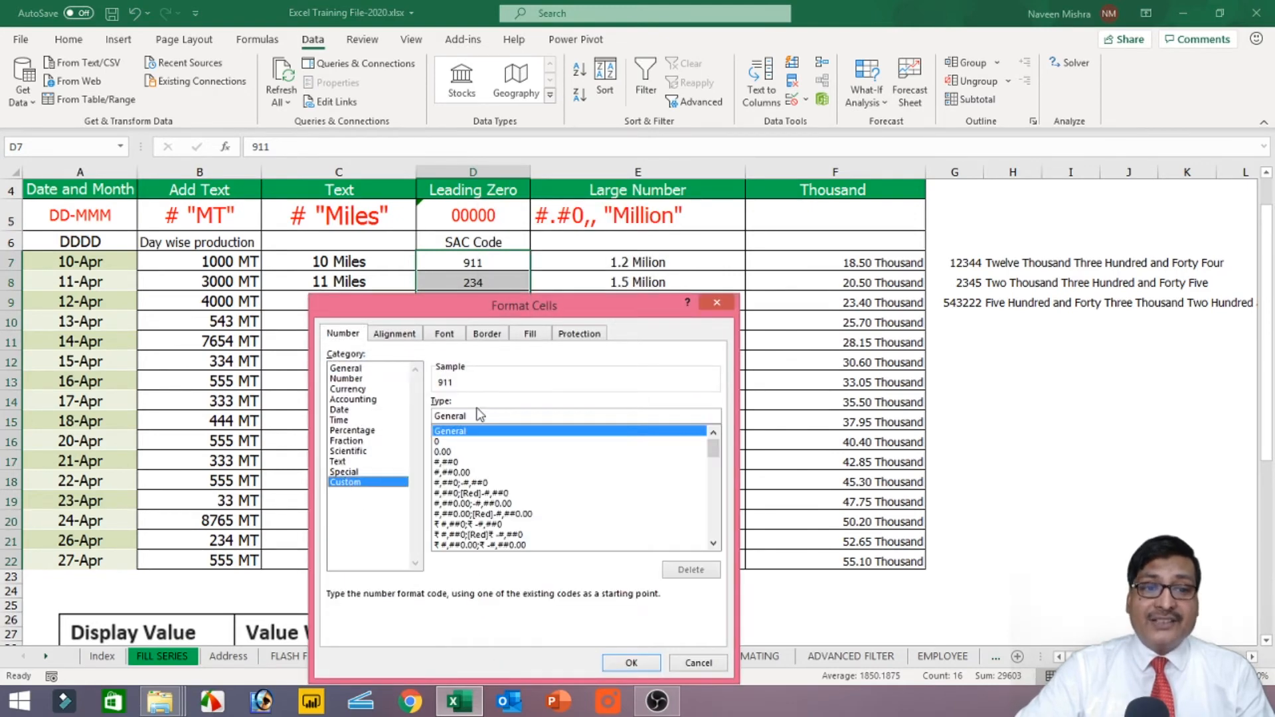
left_click_drag(484, 416, 406, 416)
key("BackSpace")
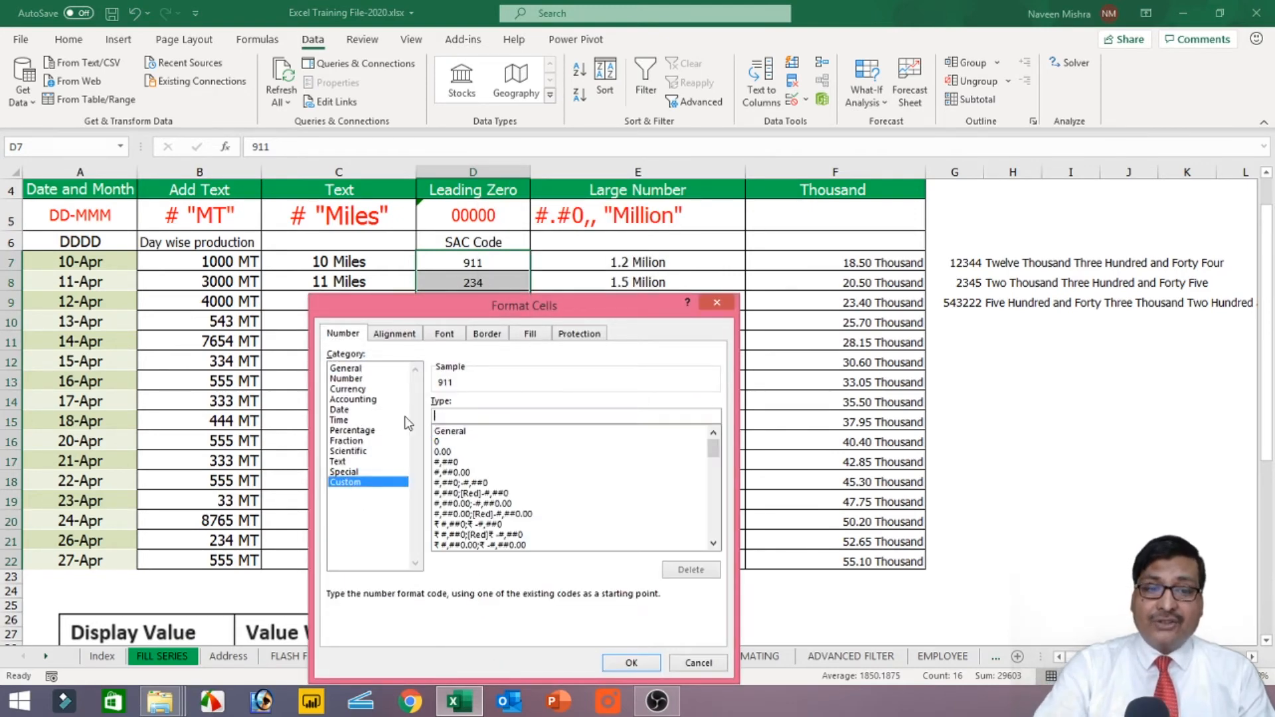
type("0000")
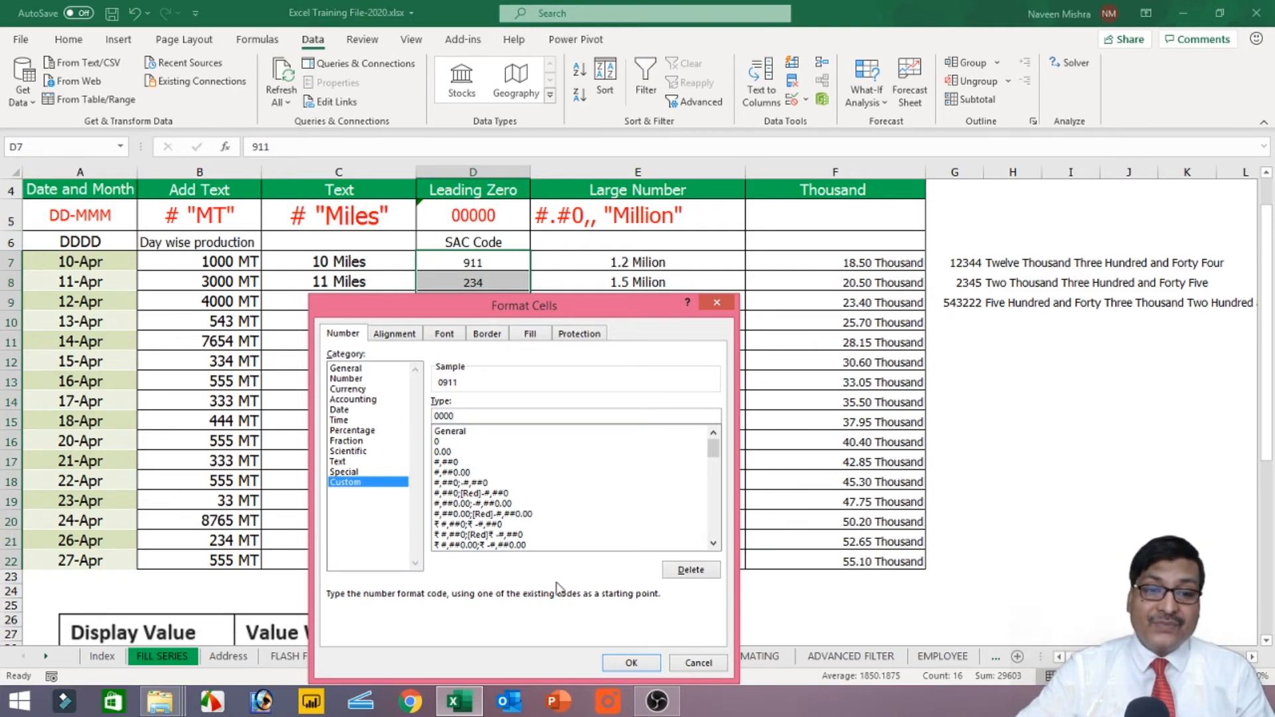
left_click(632, 663)
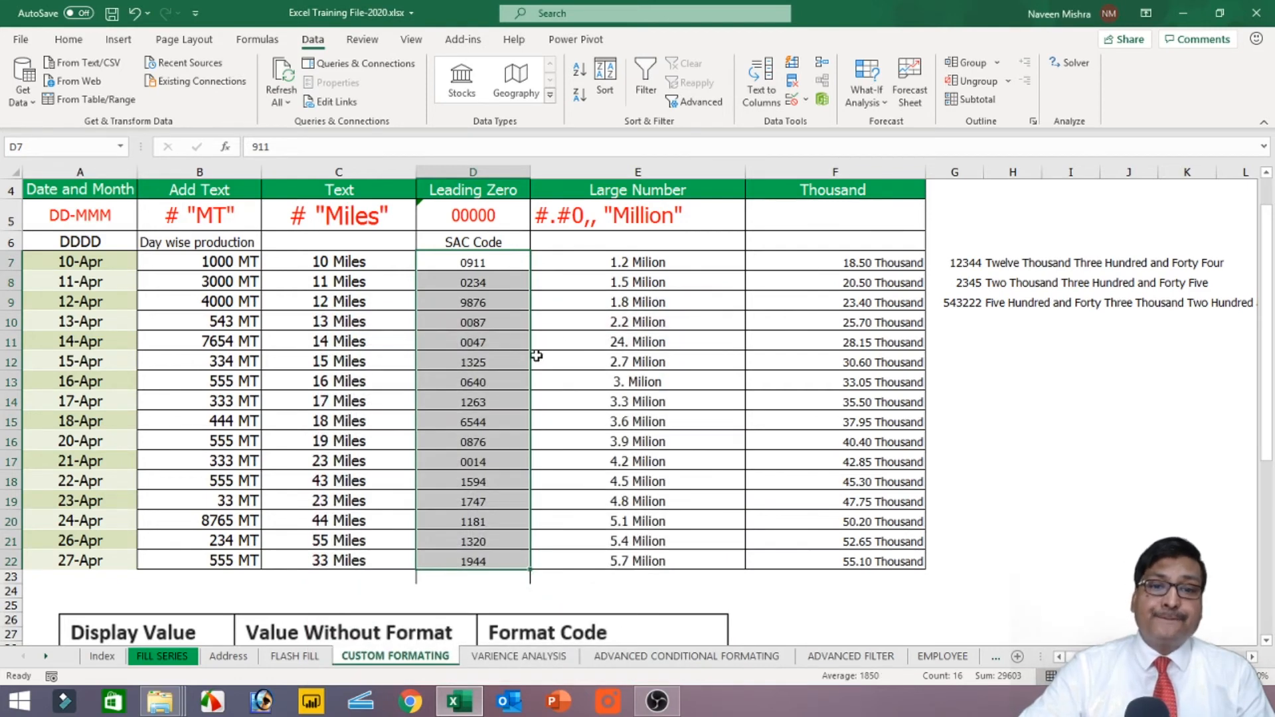
Examine the underlying values of the first Large Number cells, E7 to E9, against their displayed format.
left_click(643, 262)
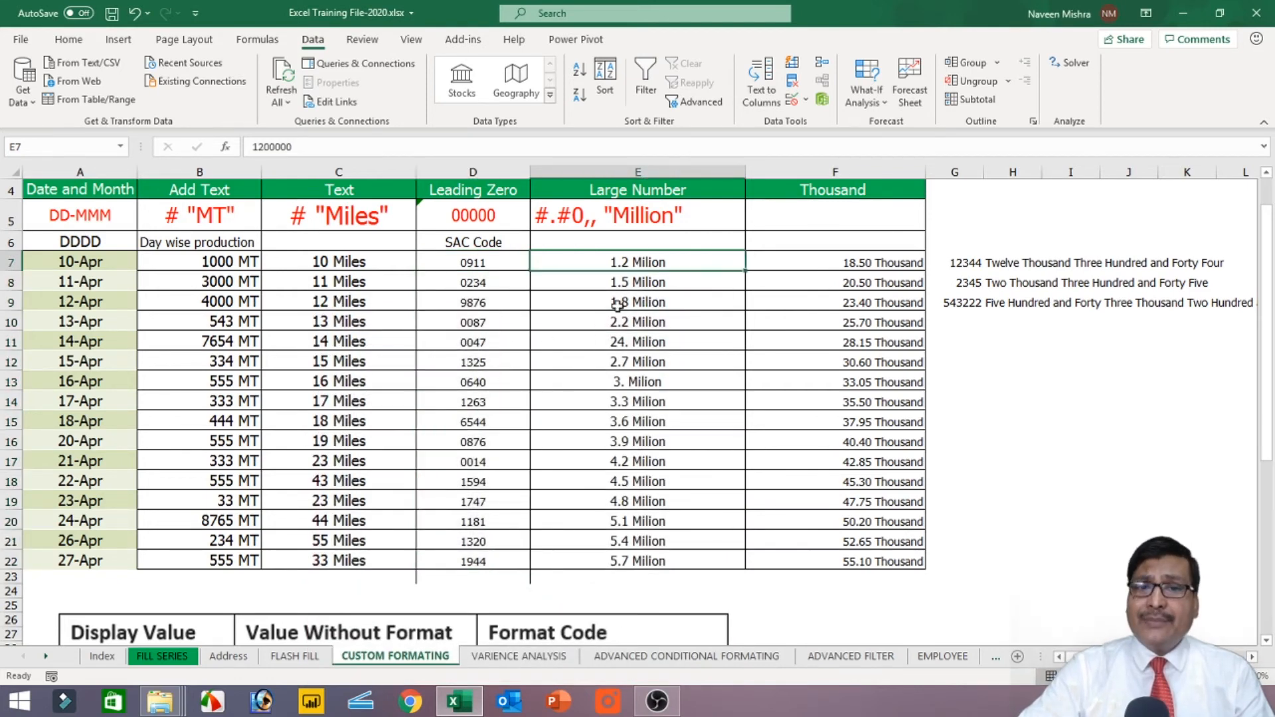
left_click(659, 286)
left_click(646, 260)
left_click(643, 306)
left_click(640, 263)
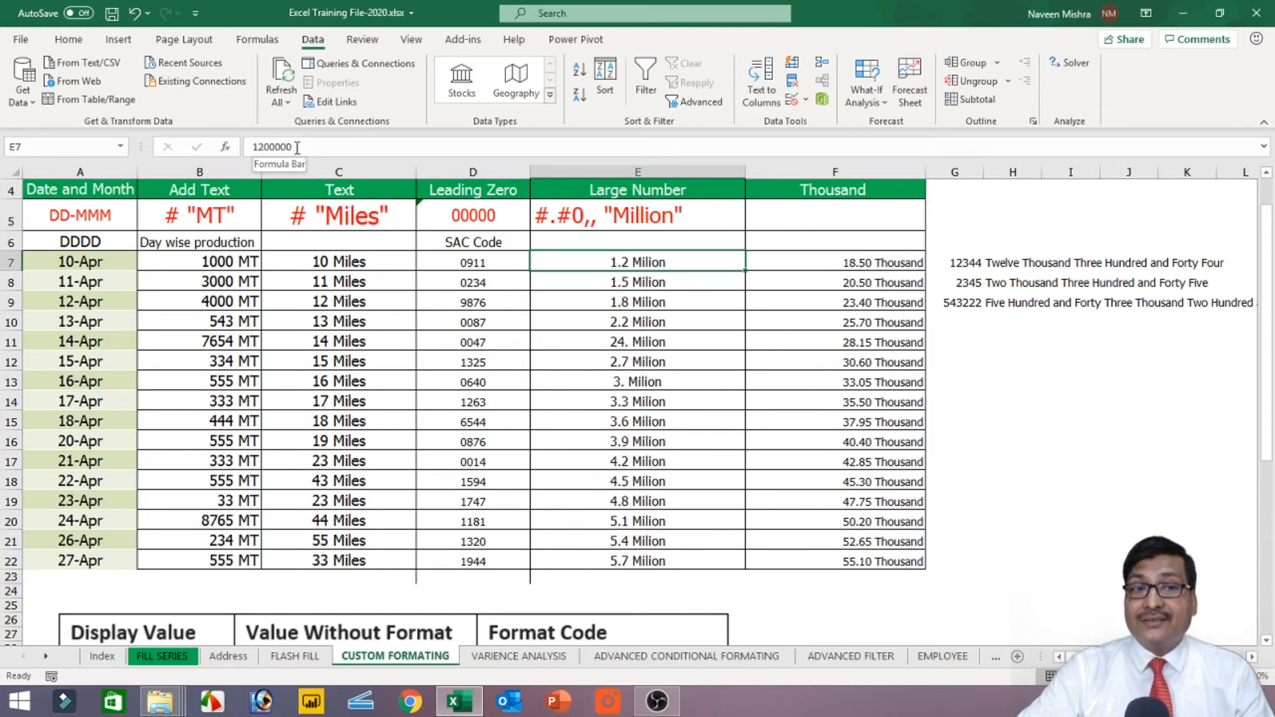
left_click(631, 283)
left_click(638, 264)
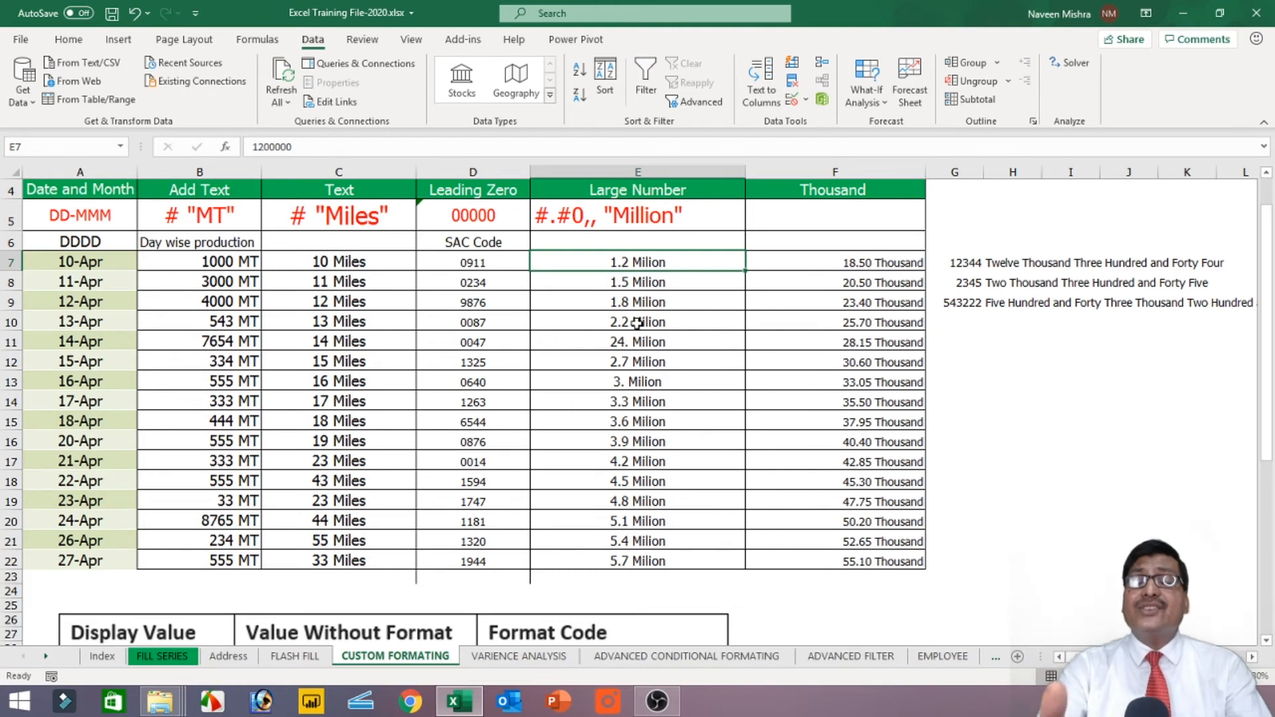
Change the Large Number values in E7:E22 to the plain Number format.
left_click_drag(620, 262, 638, 562)
right_click(629, 264)
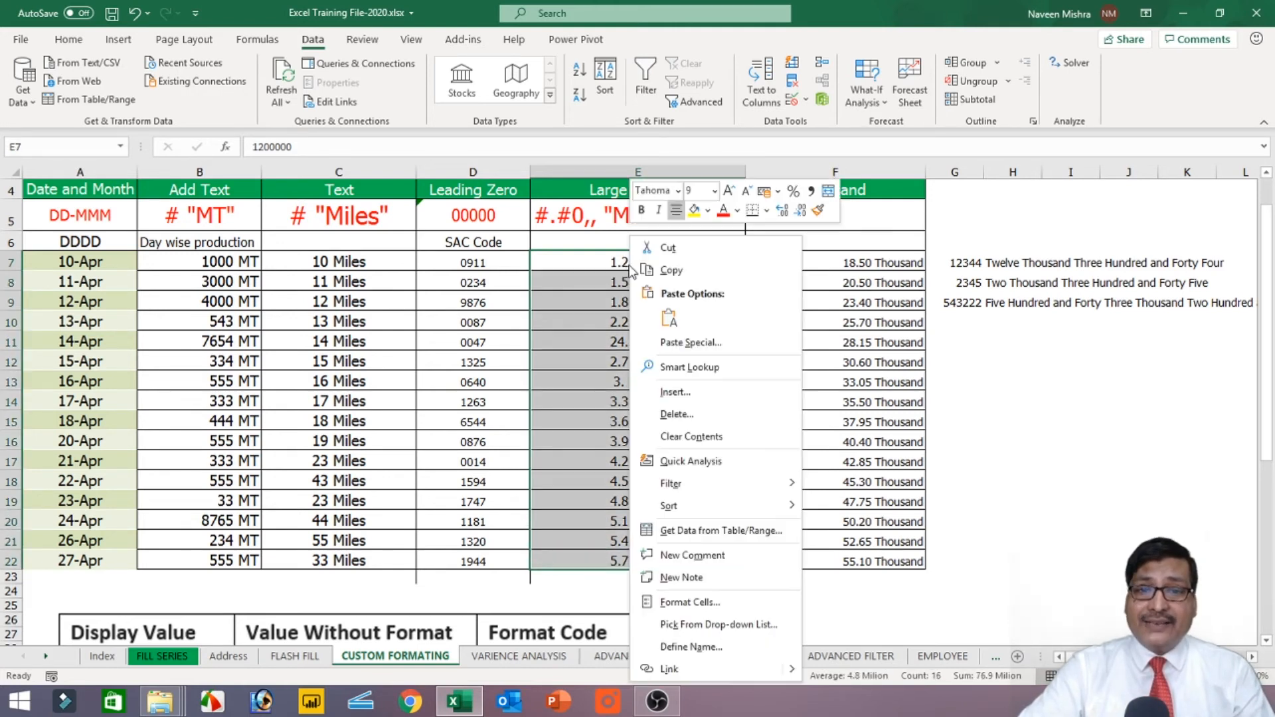
left_click(690, 602)
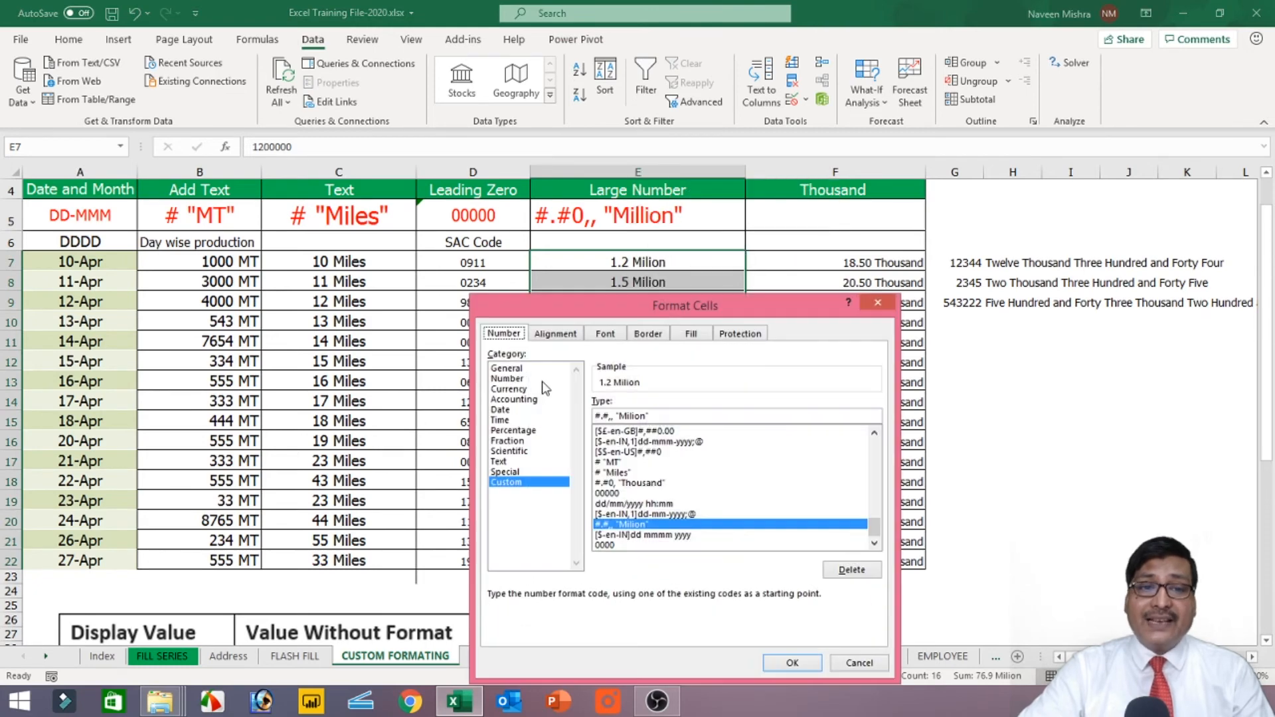
left_click(519, 380)
left_click(791, 662)
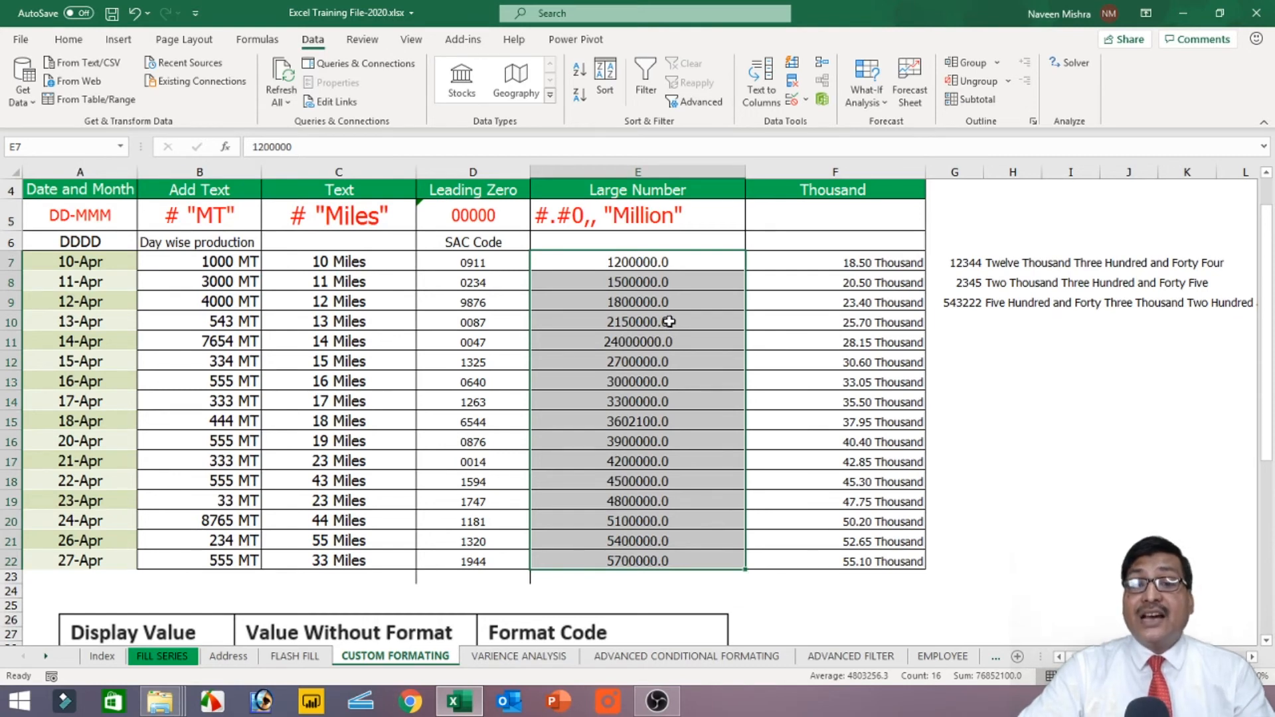
Apply the custom number format #.#0,, "Million" to the Large Number values in E7:E22.
right_click(638, 262)
left_click(689, 605)
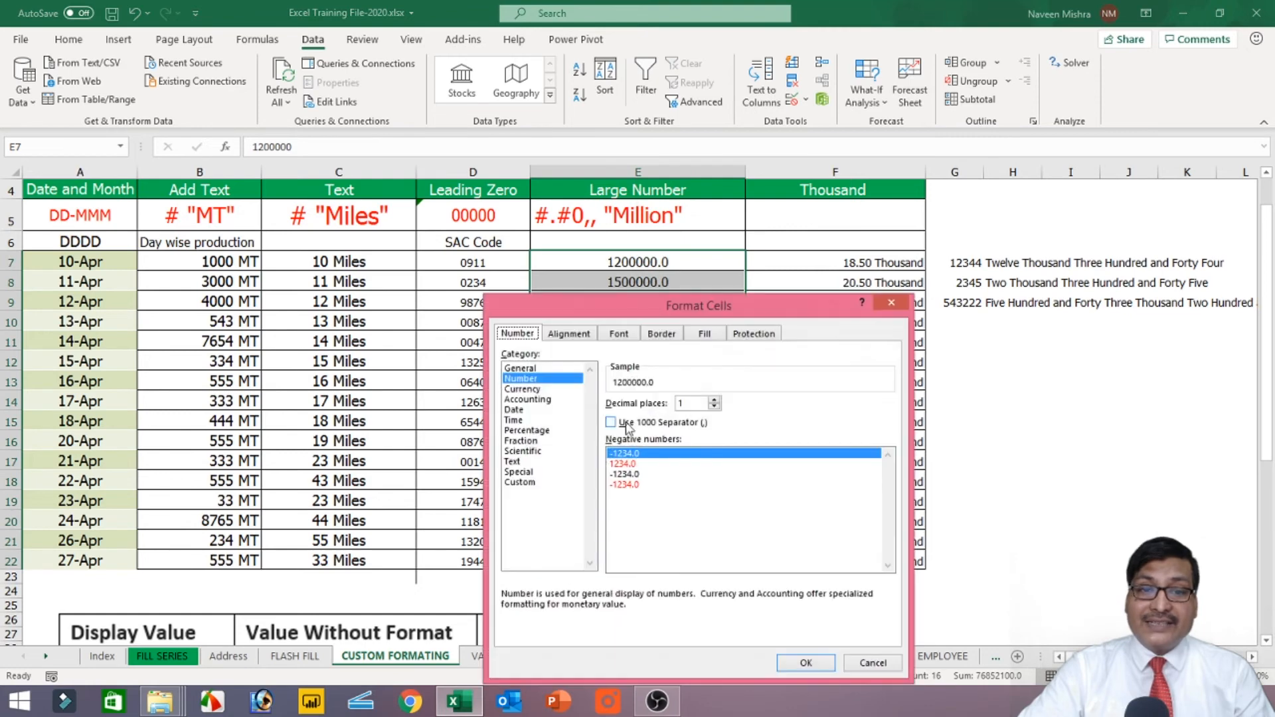
left_click(519, 482)
left_click_drag(724, 304, 576, 295)
left_click(480, 407)
key("BackSpace")
key("BackSpace")
key("BackSpace")
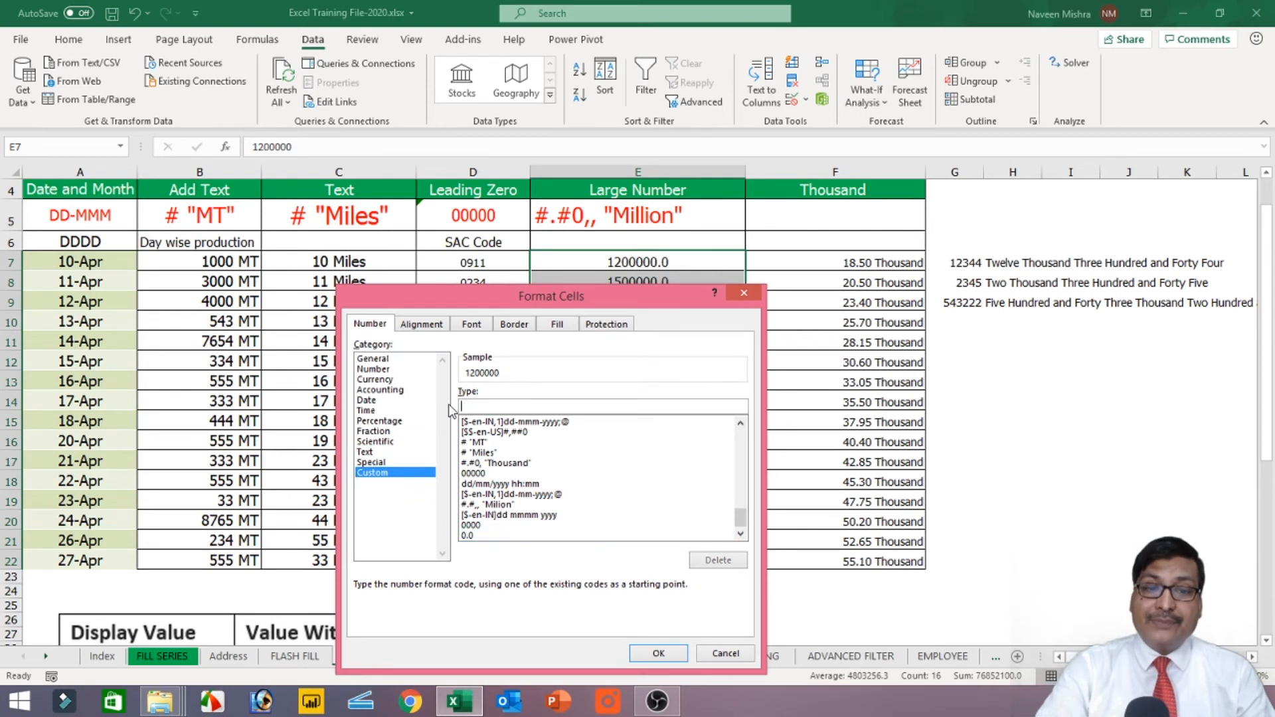
type("#")
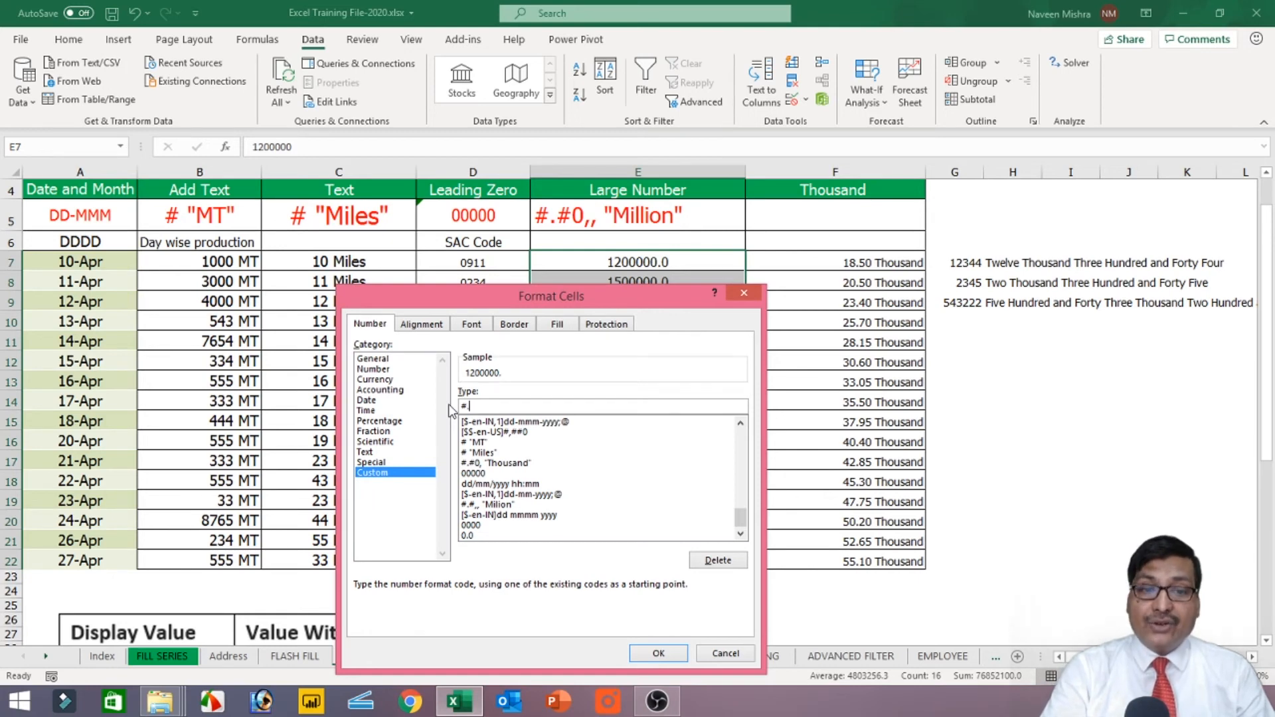
type(".#0,, \"Million")
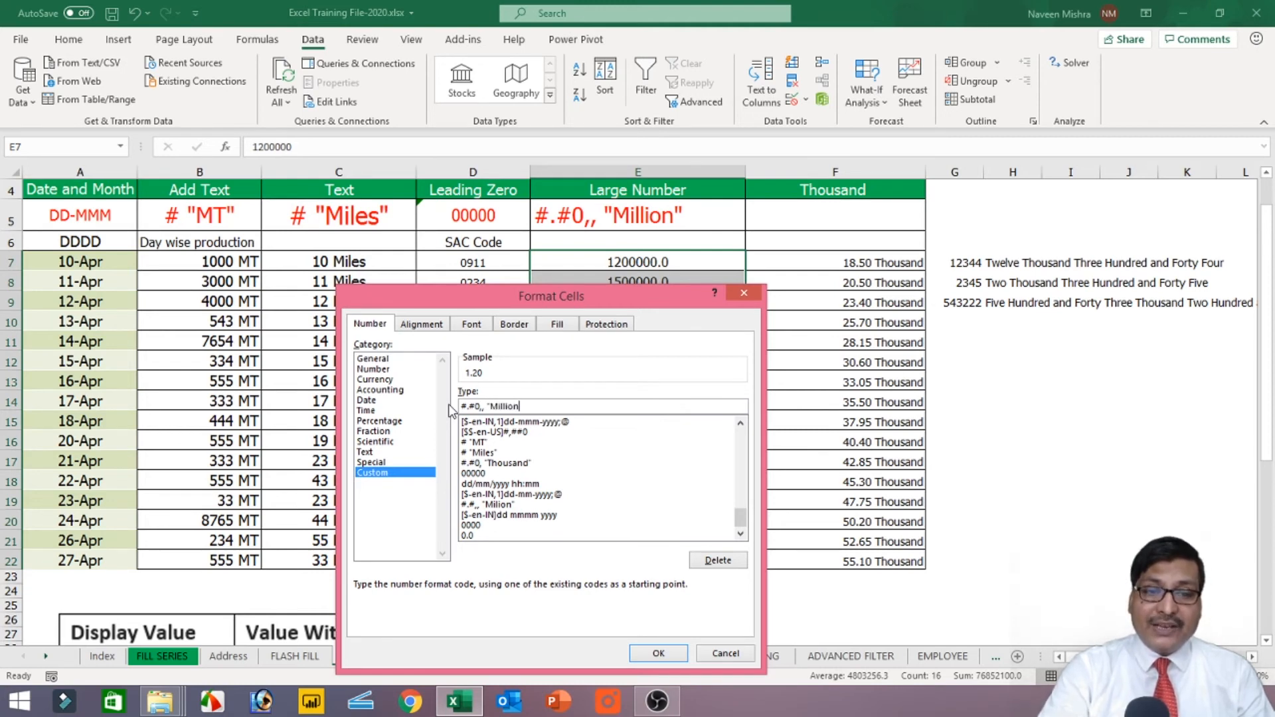
type("\"")
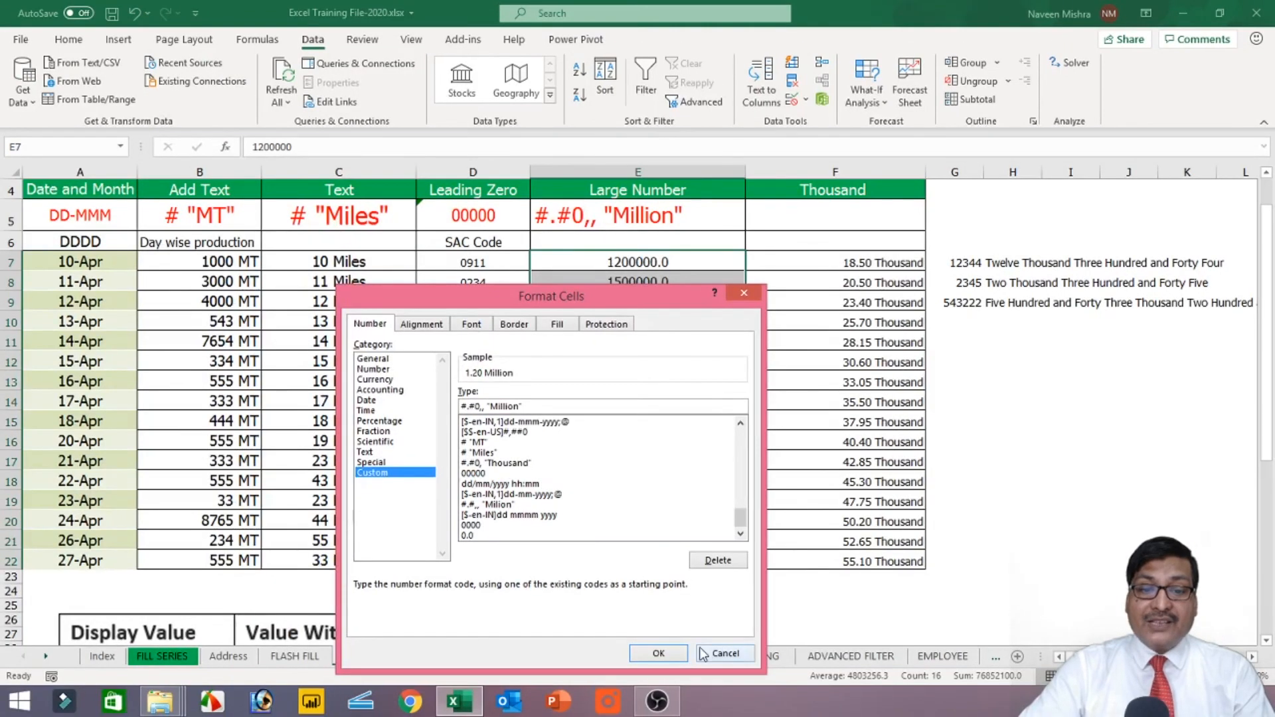
left_click(658, 655)
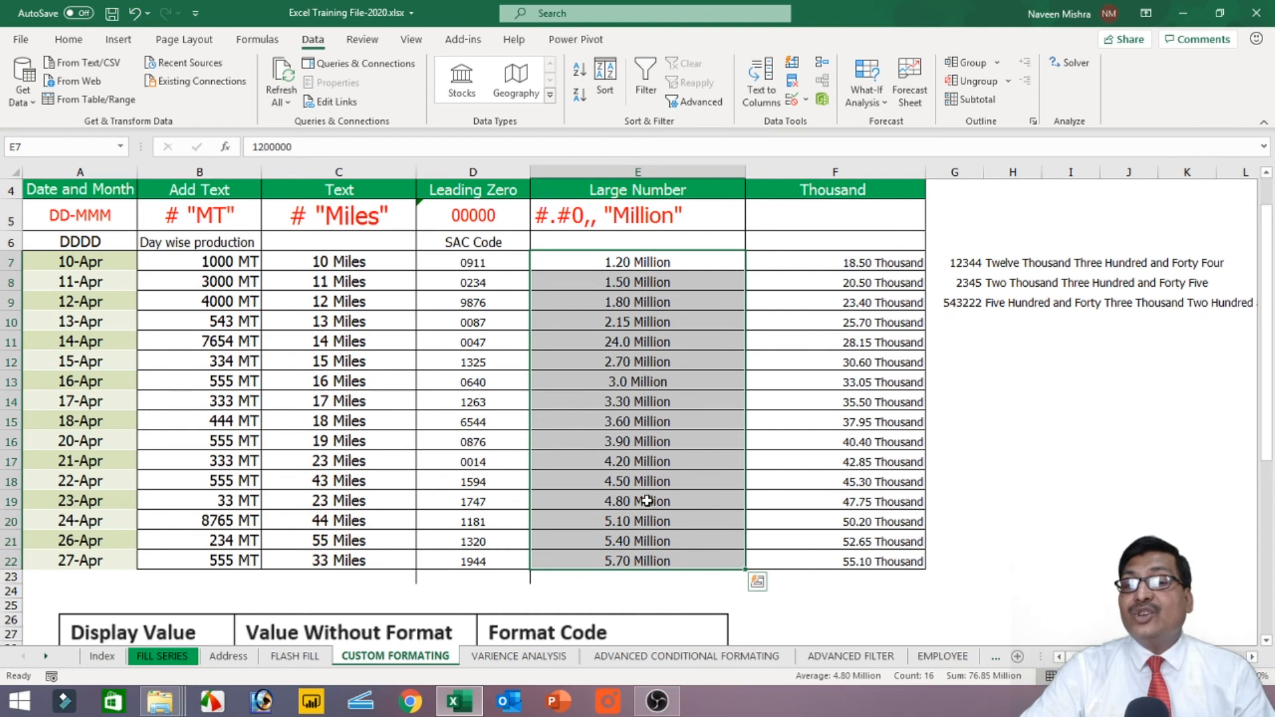
Compare the displayed and underlying values of E7 and E8, and highlight the formatted range E7:E22.
left_click(615, 263)
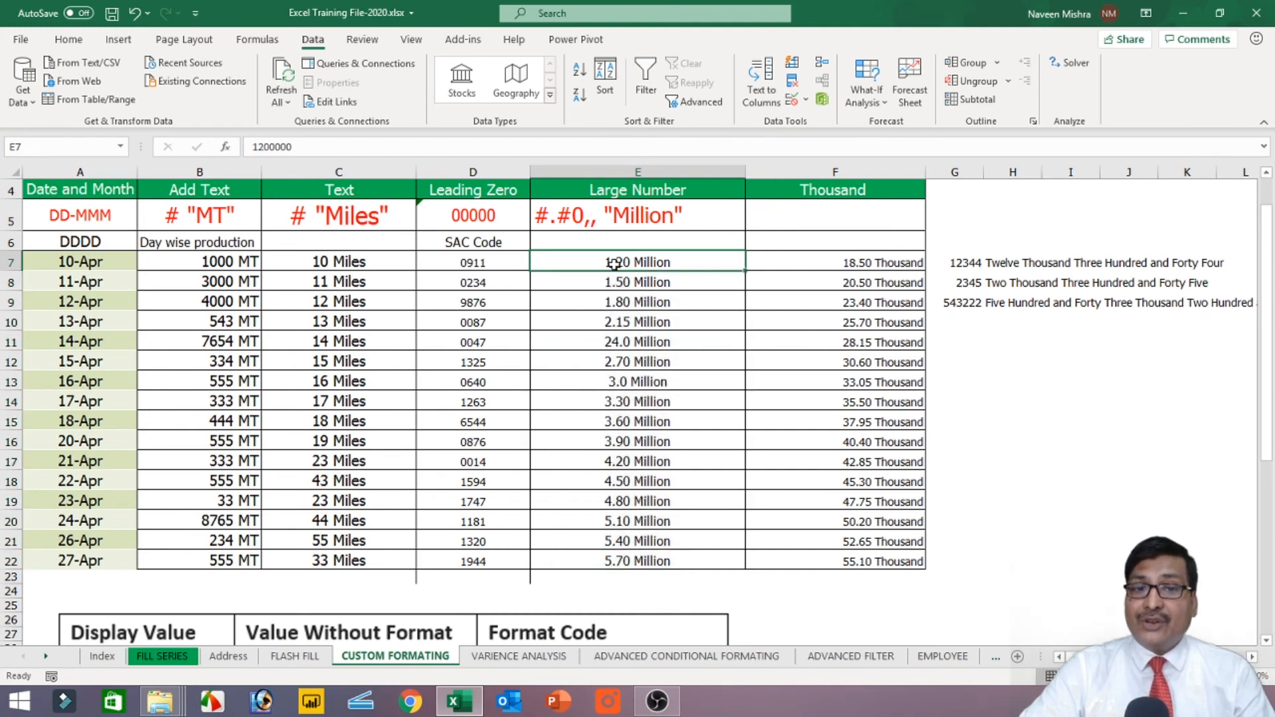
left_click(591, 279)
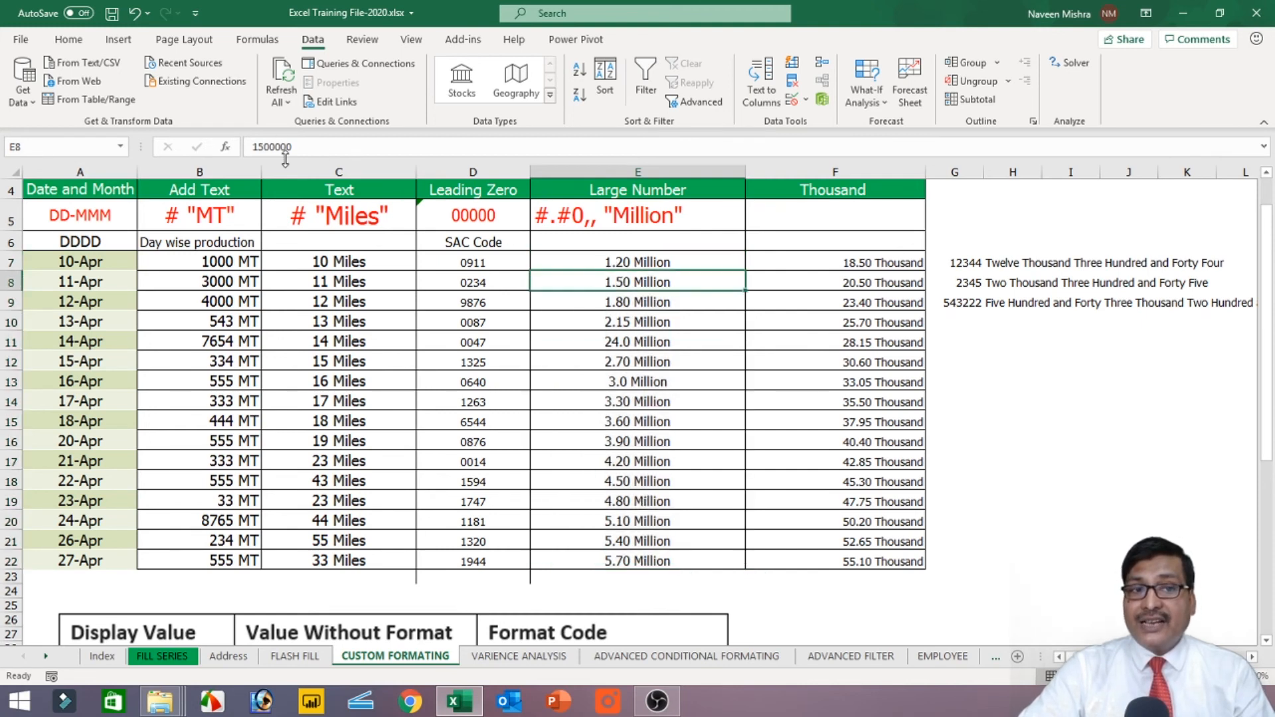
left_click_drag(612, 262, 611, 561)
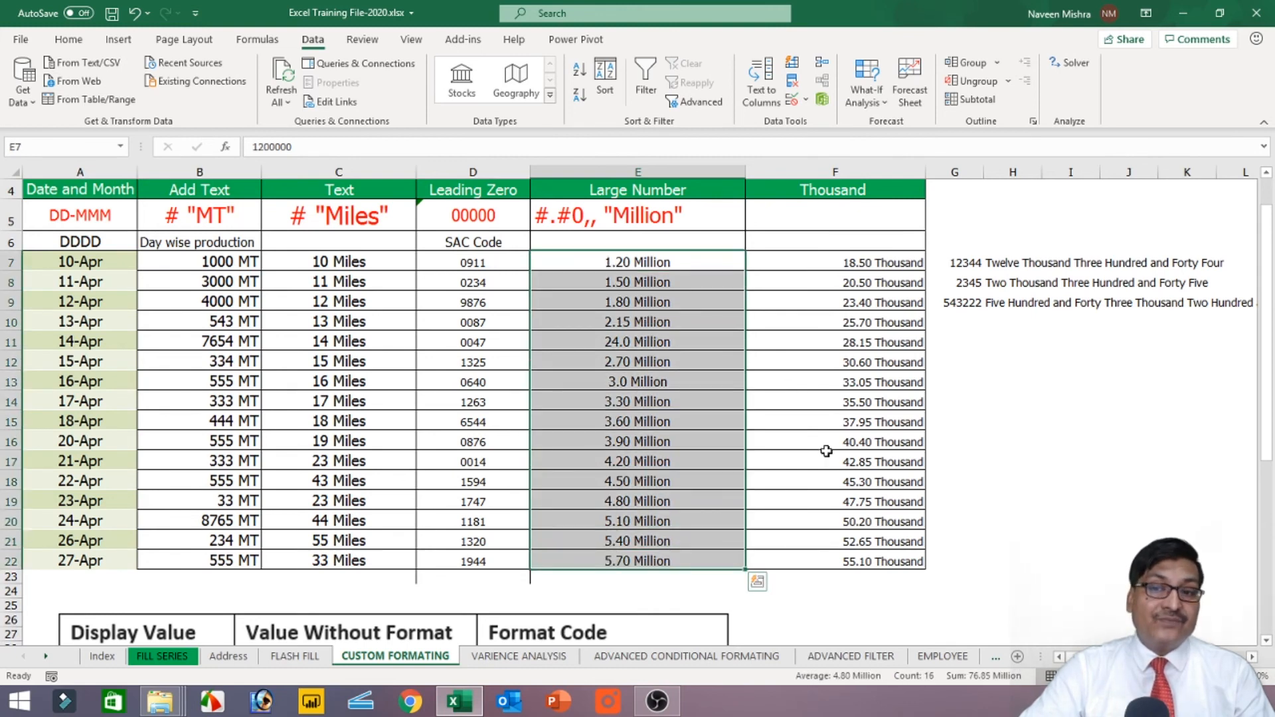
Change the values in the Thousand column, F7:F22, to the plain Number format.
left_click(829, 265)
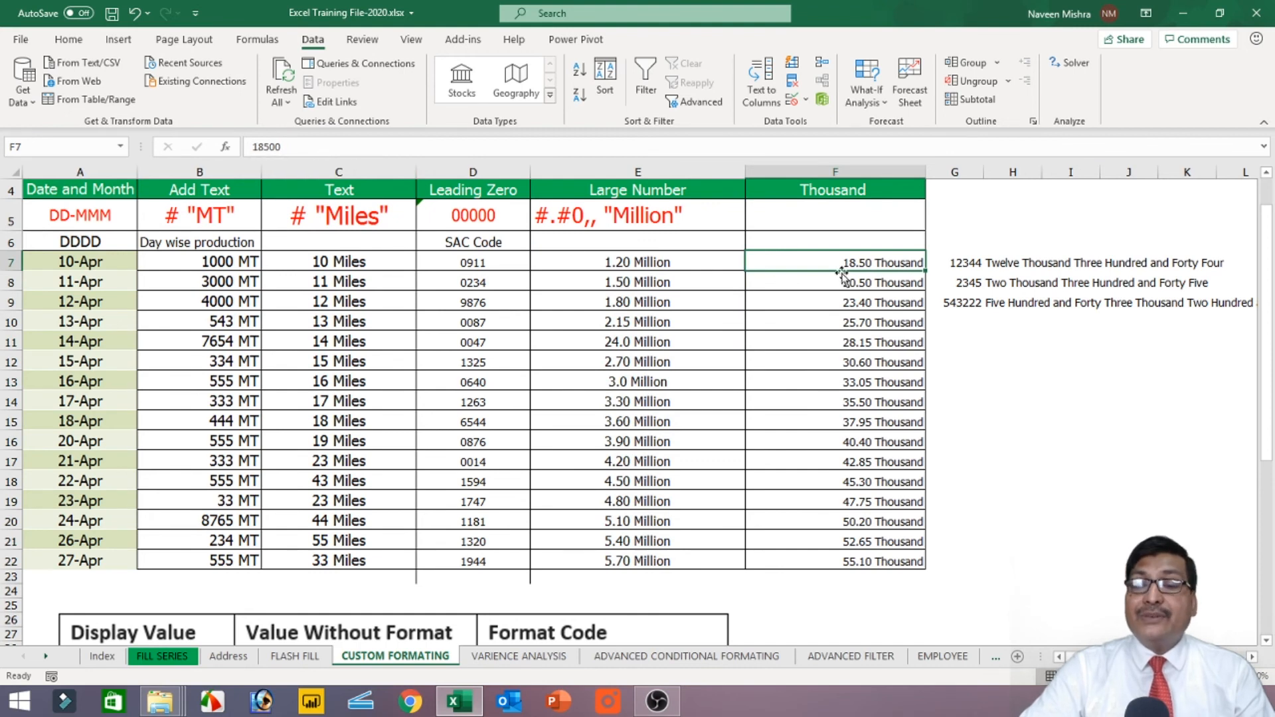
left_click_drag(838, 263, 839, 564)
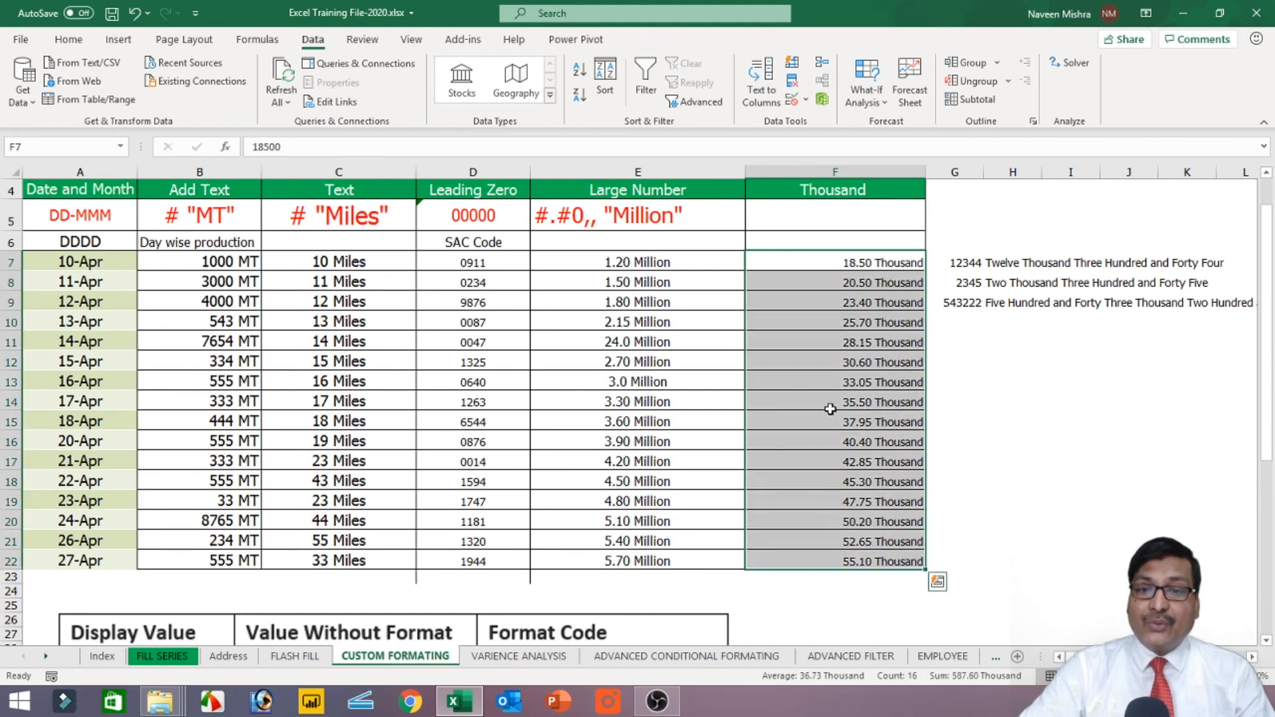
right_click(827, 260)
left_click(878, 602)
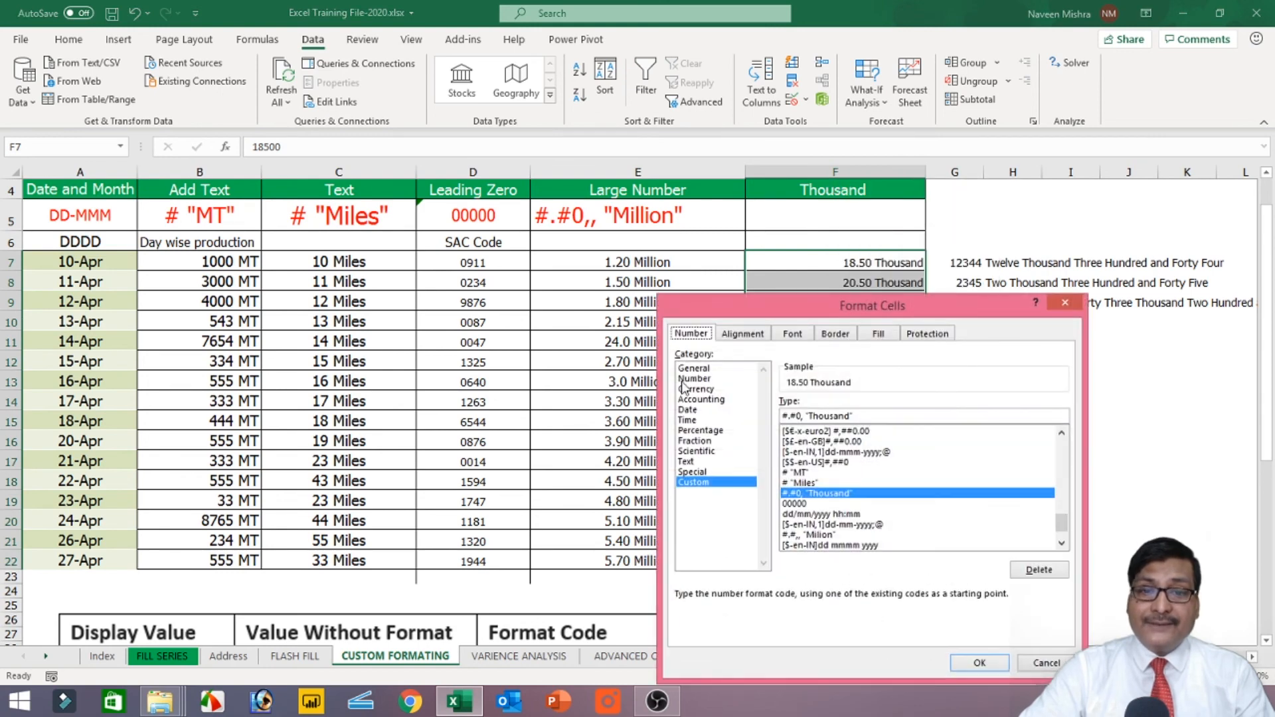
left_click(694, 380)
left_click(980, 663)
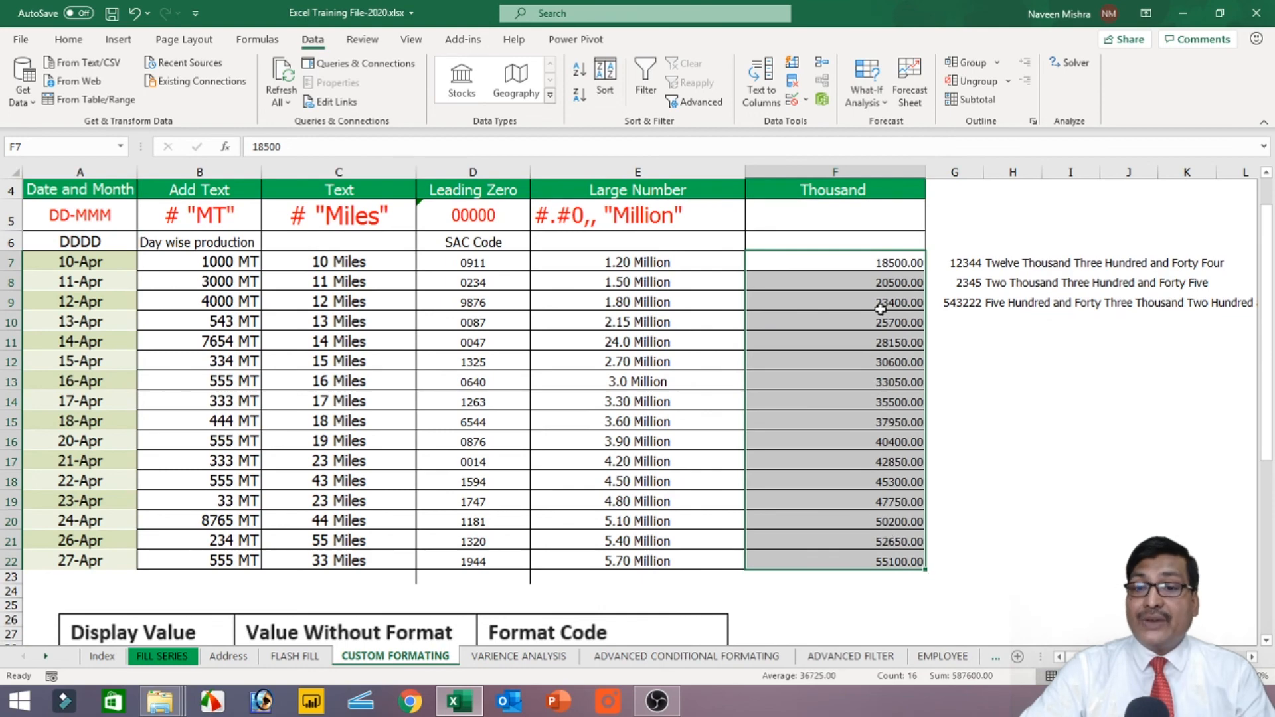
Apply the custom number format #.#0,"Thousand" to the values in the Thousand column, F7:F22.
right_click(862, 262)
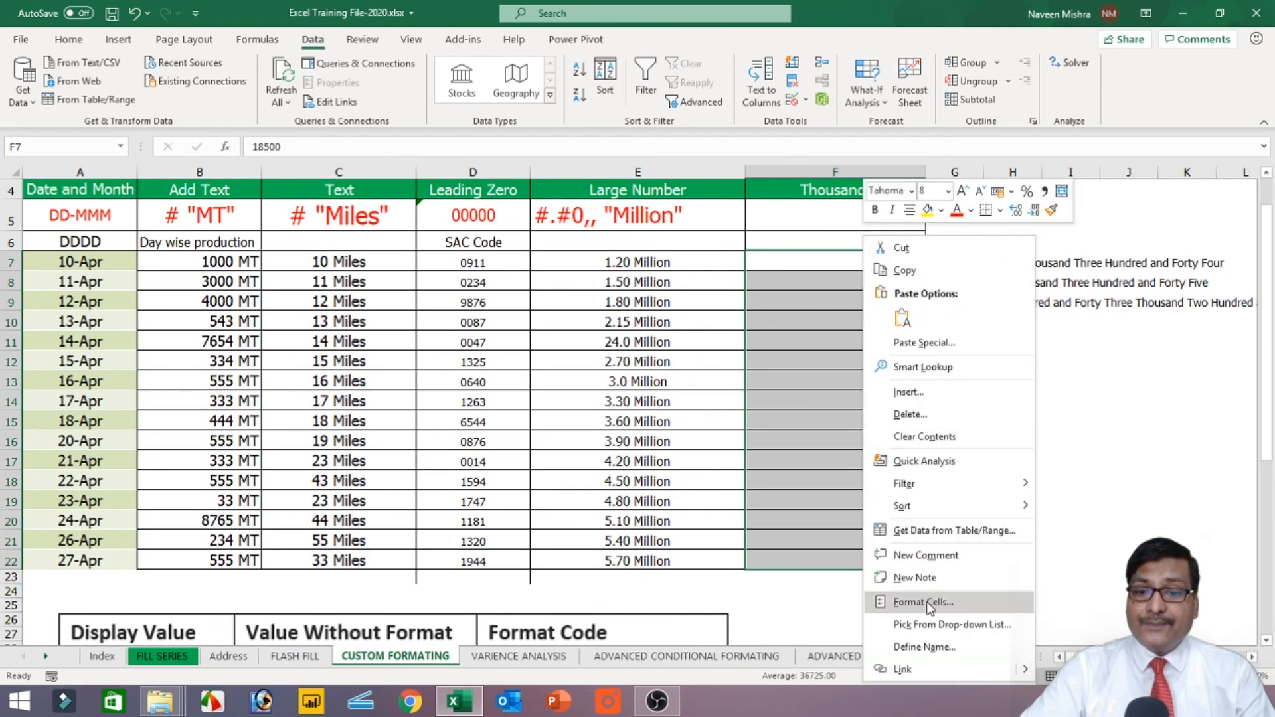
left_click(877, 603)
left_click_drag(880, 302, 444, 186)
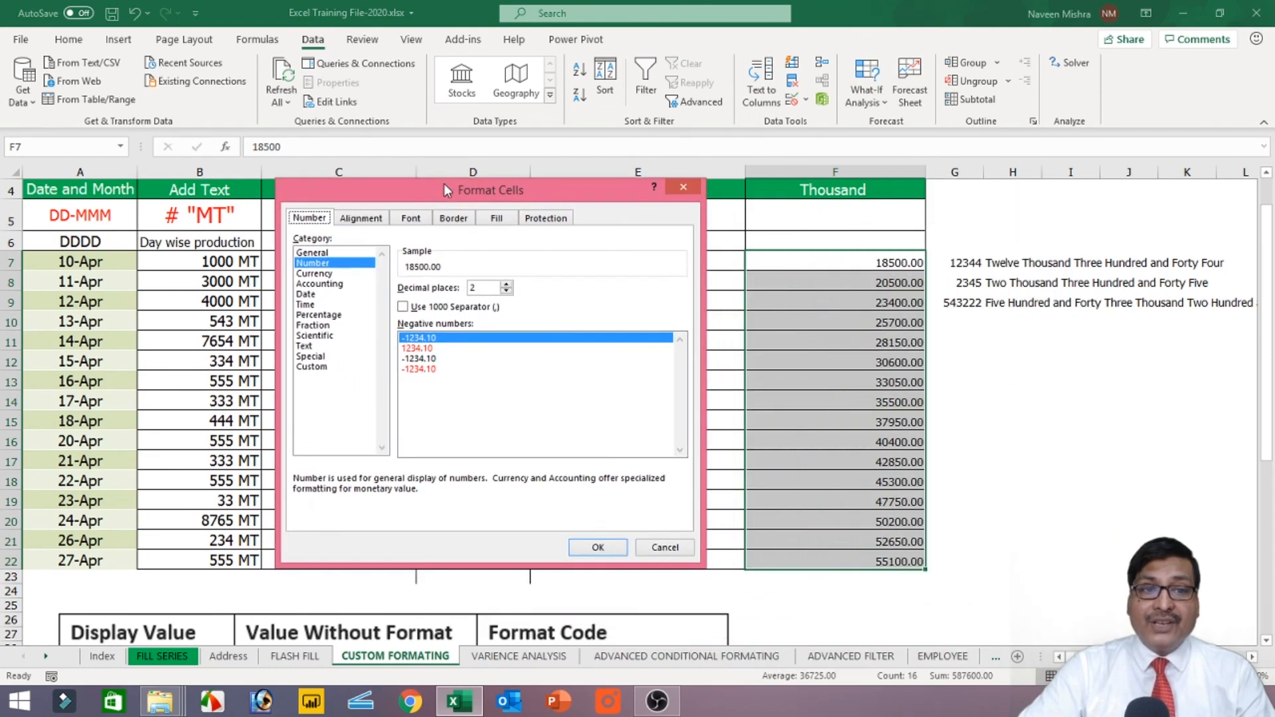
left_click(312, 366)
left_click_drag(447, 302, 393, 302)
key("BackSpace")
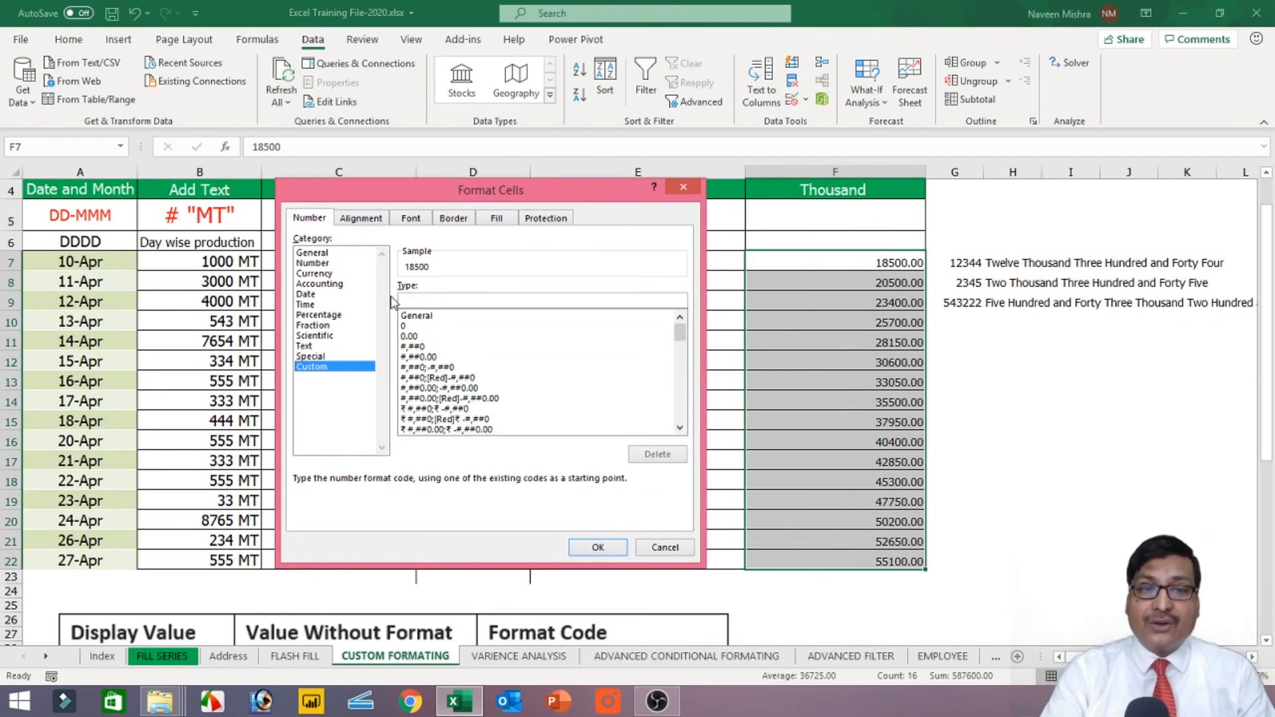
type("#")
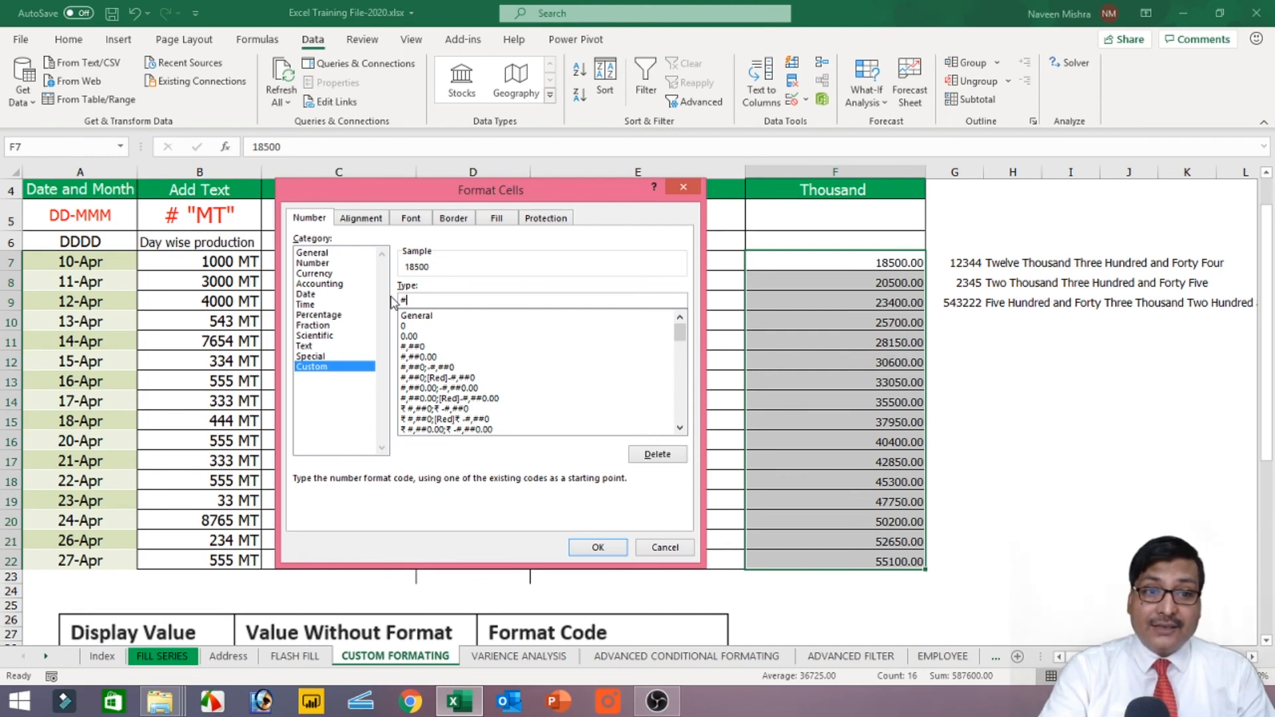
type(".#0,")
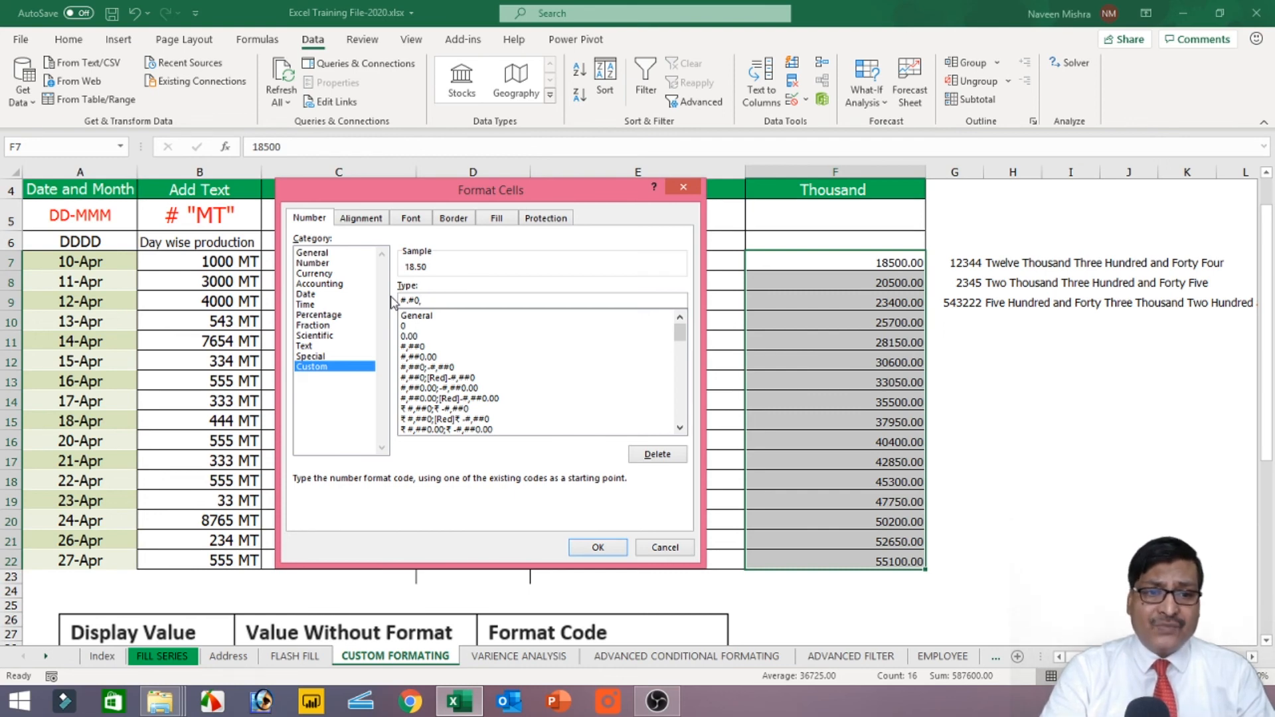
type("\"Thousan")
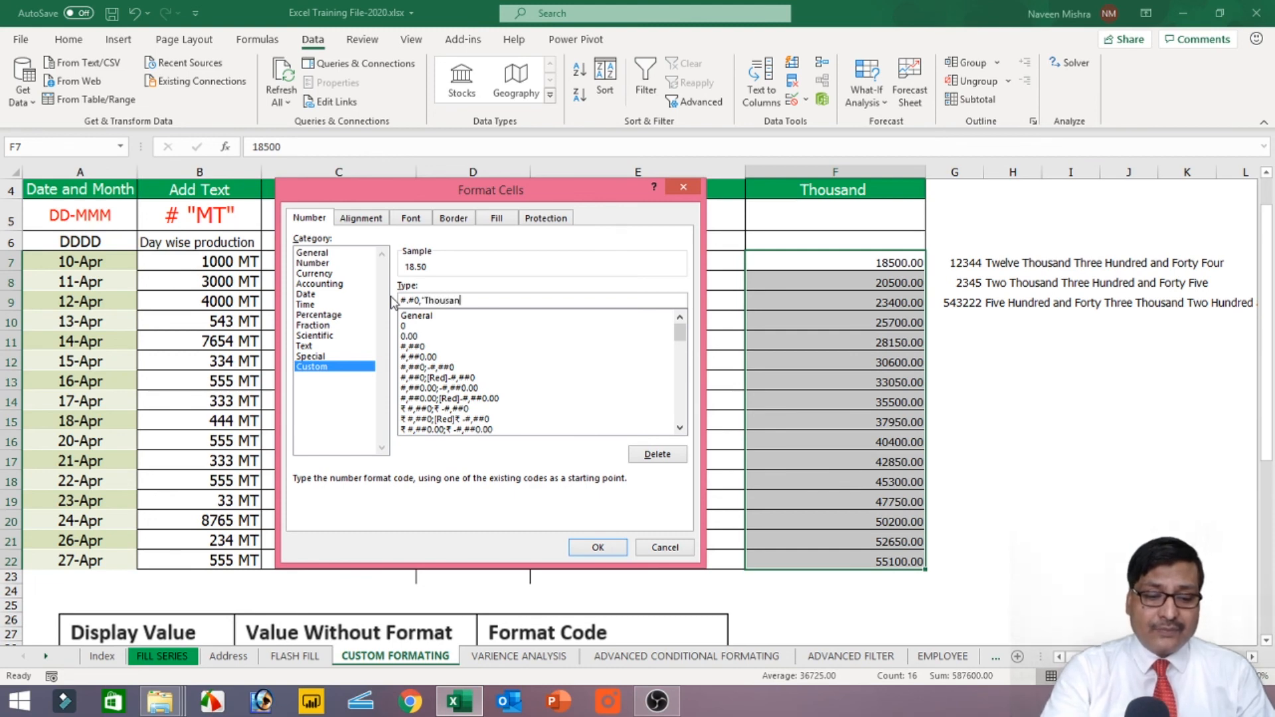
type("d\"")
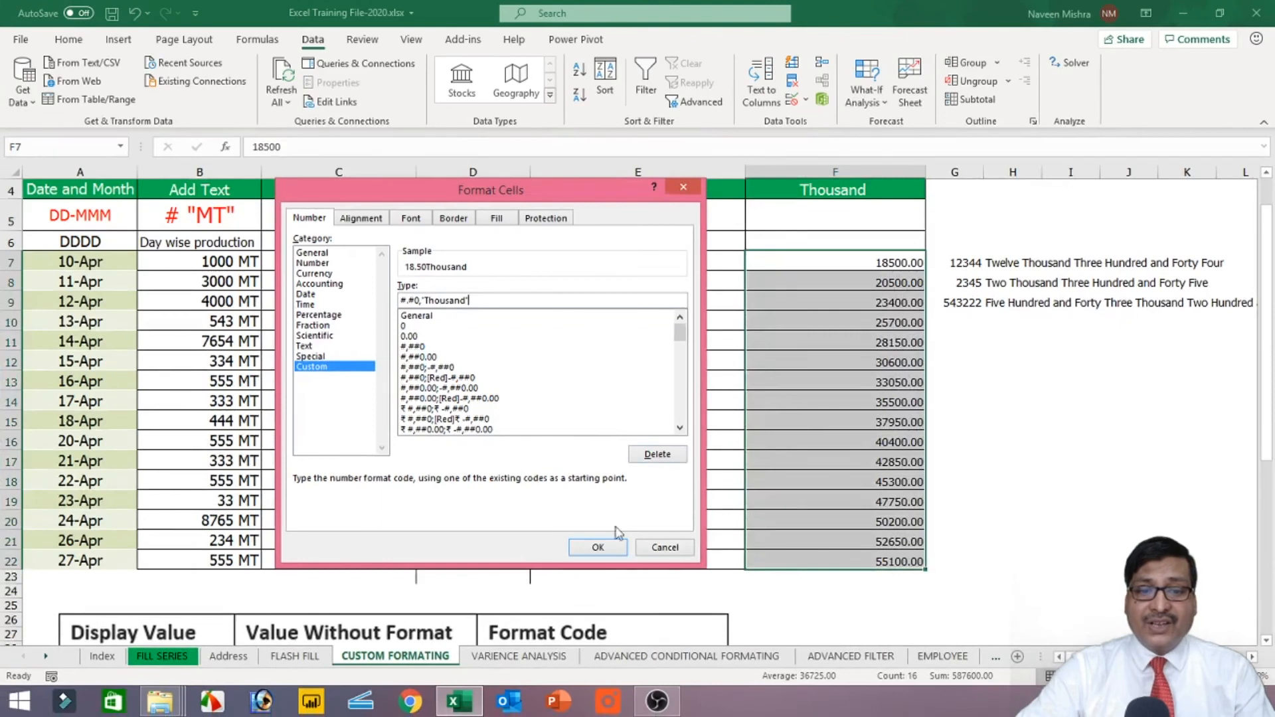
left_click(598, 548)
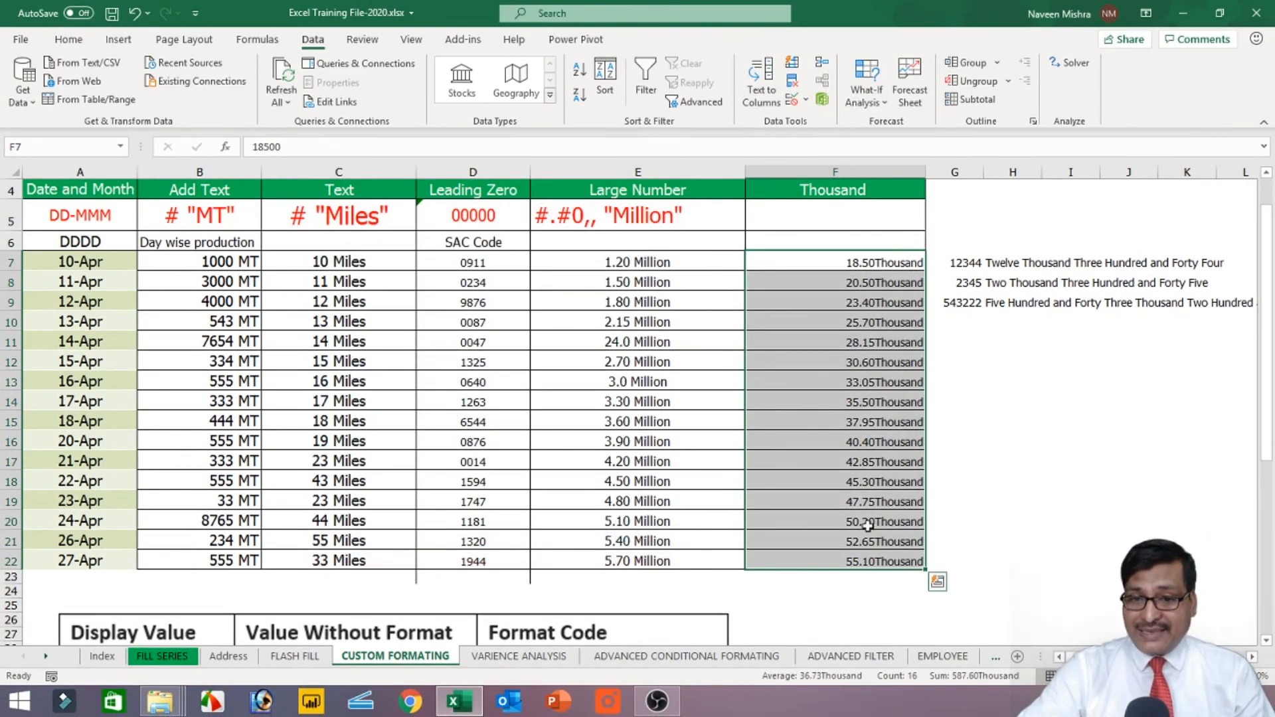
Add a space before "Thousand" in the custom format of F7:F22, making it #.#0, "Thousand".
right_click(862, 263)
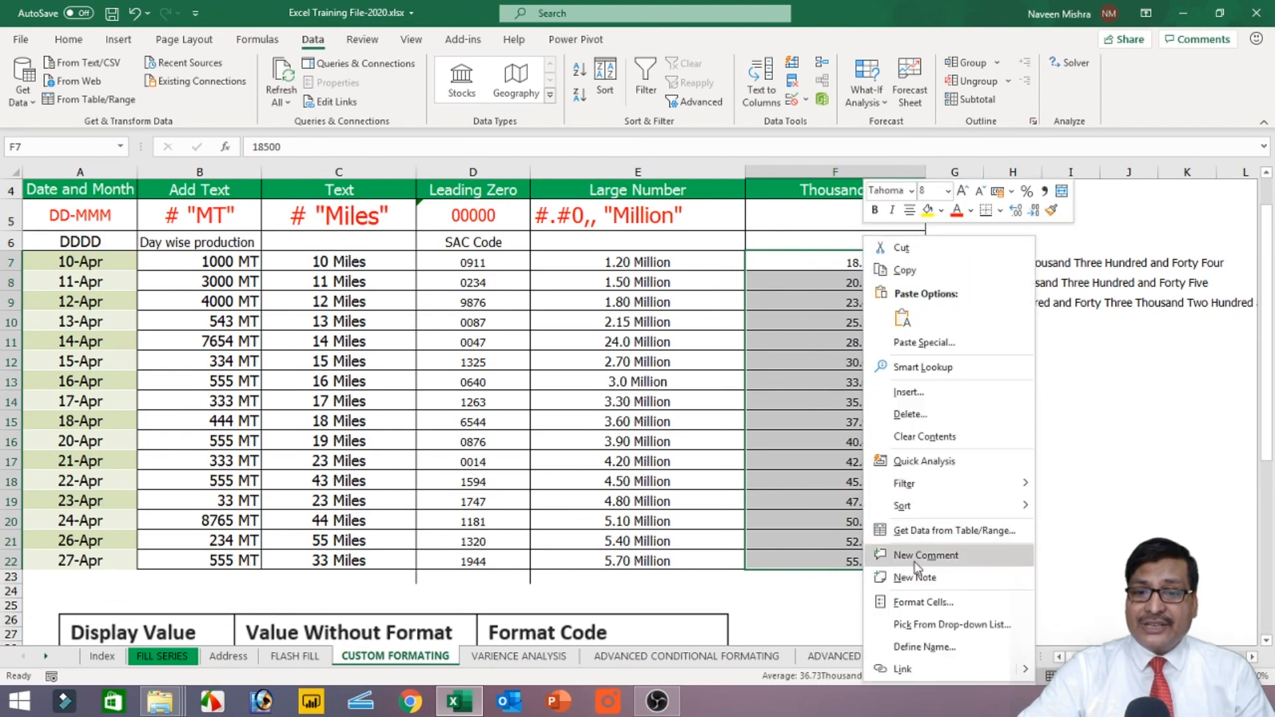
left_click(916, 602)
left_click_drag(888, 256, 492, 244)
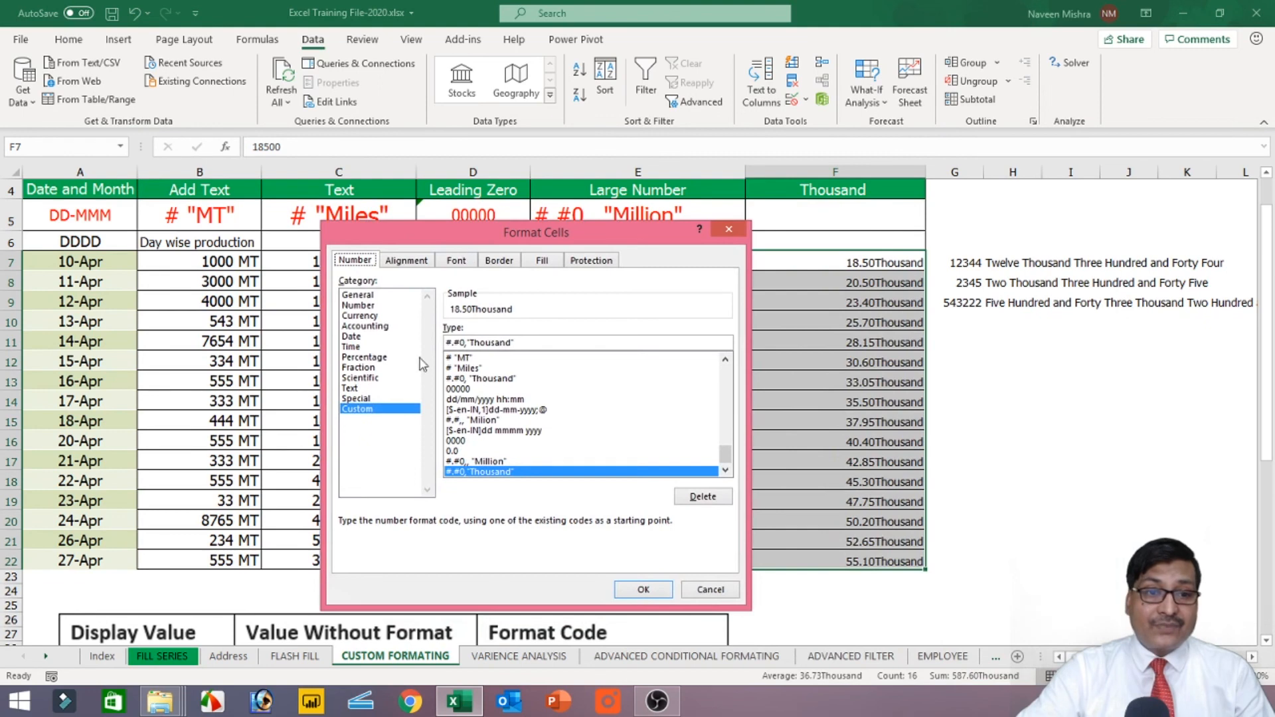
left_click(467, 342)
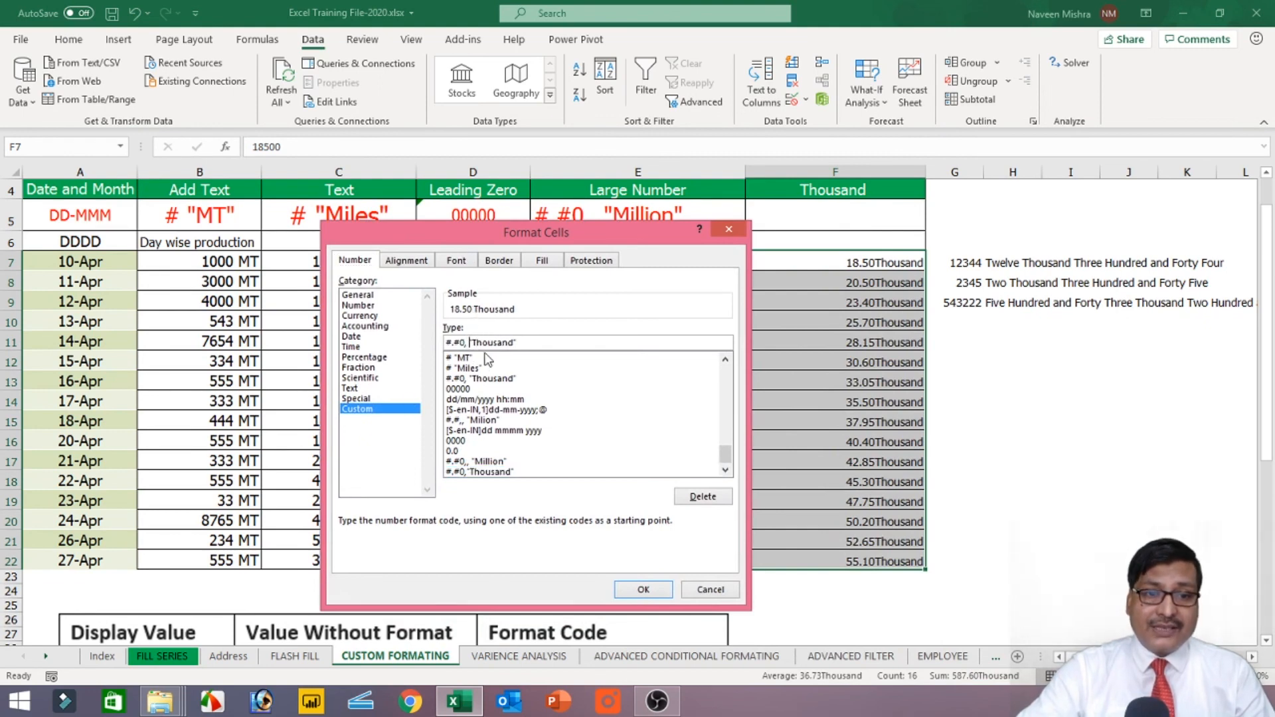
left_click(639, 590)
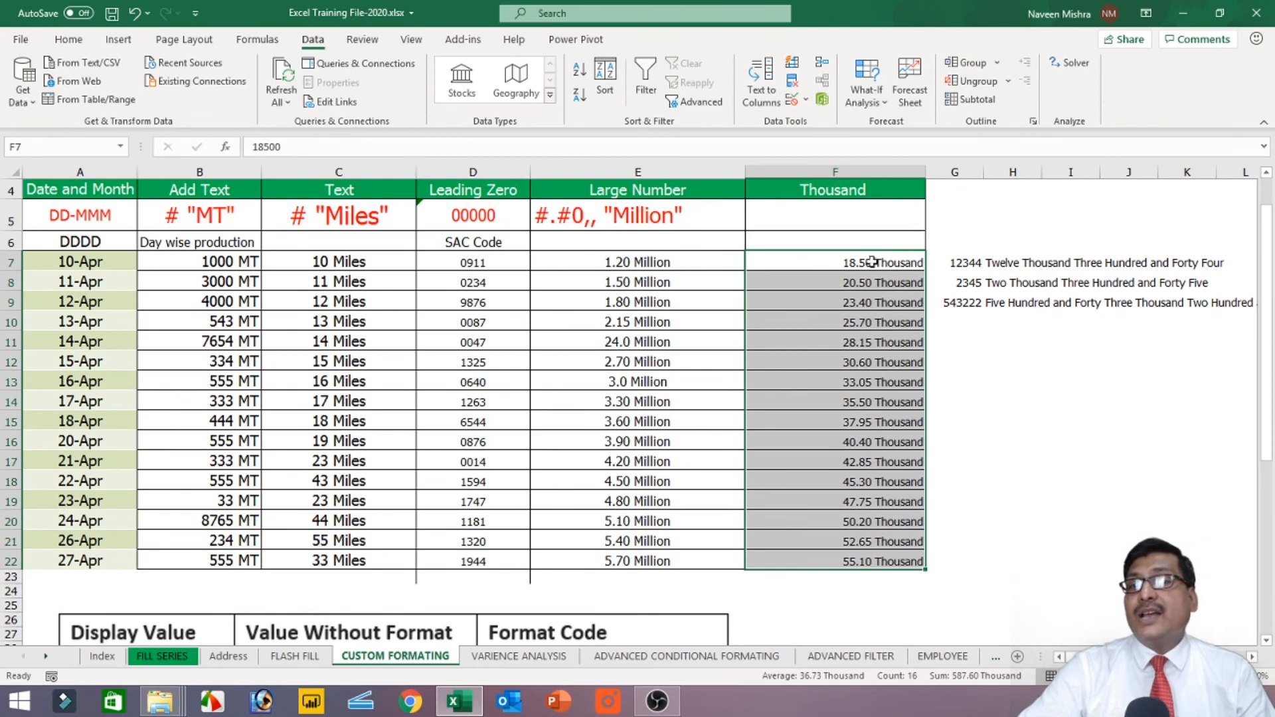
left_click(554, 359)
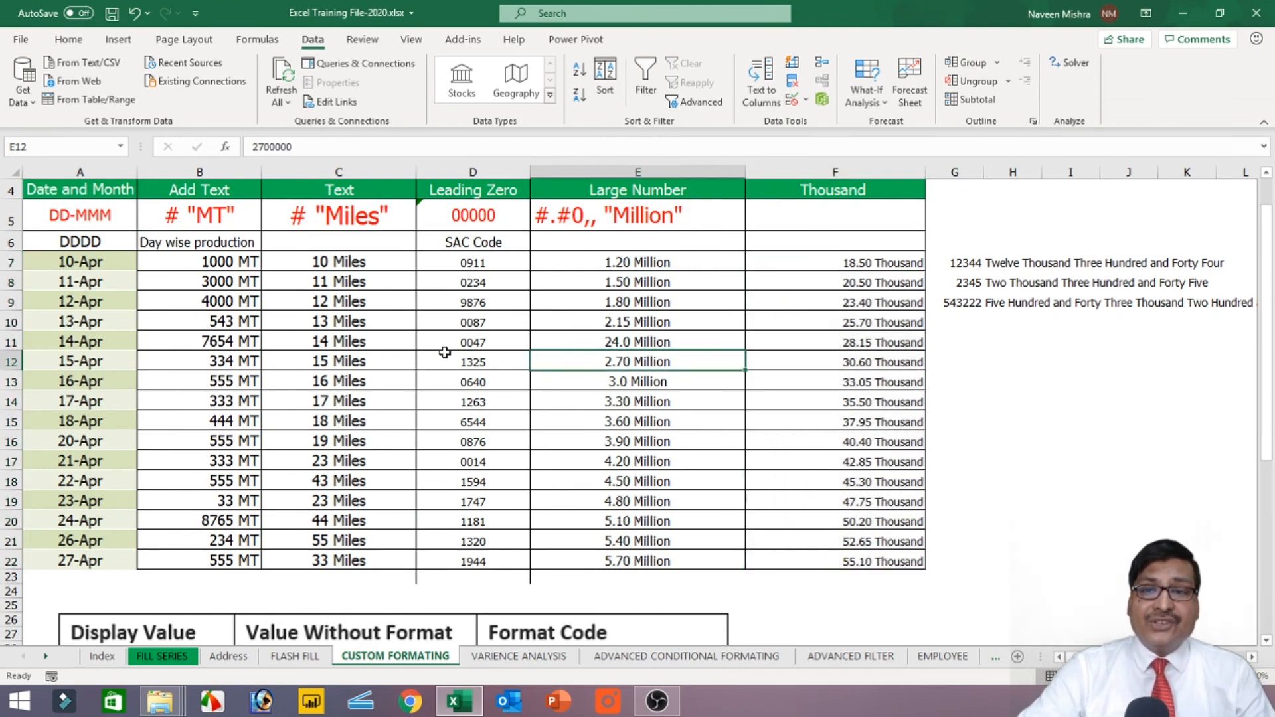
scroll(445, 352, "down", 2)
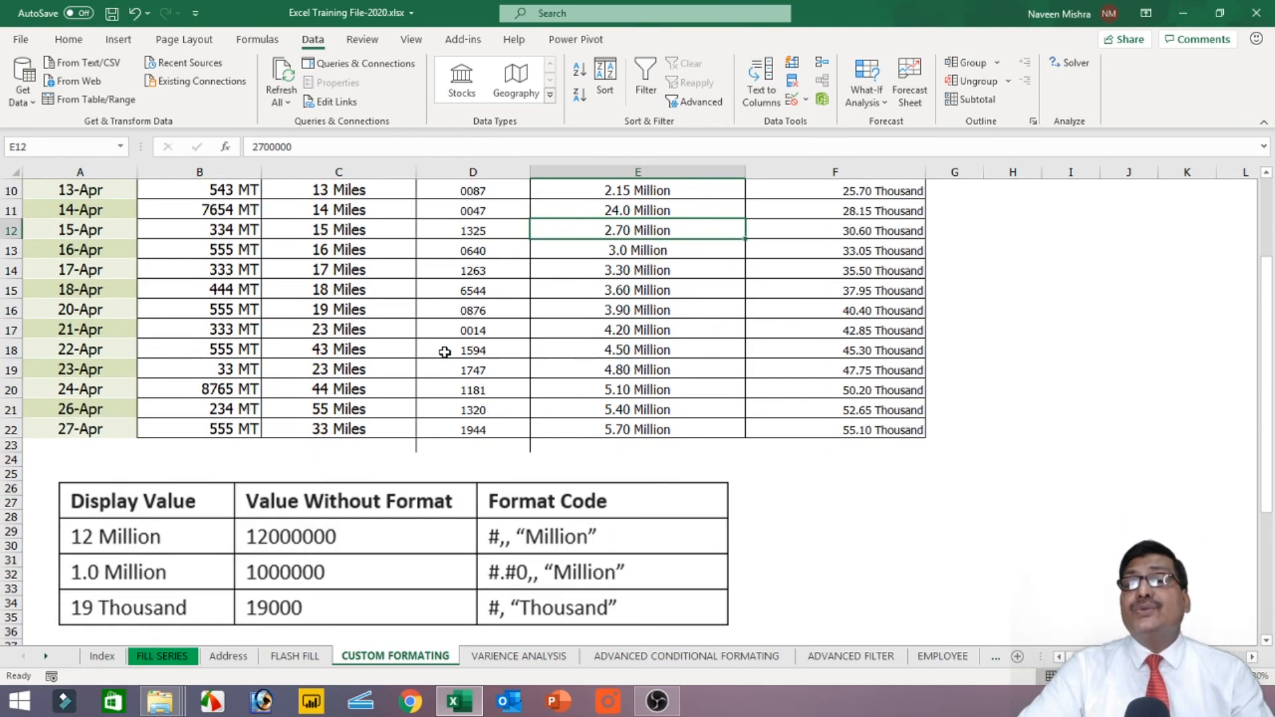
scroll(514, 351, "up", 3)
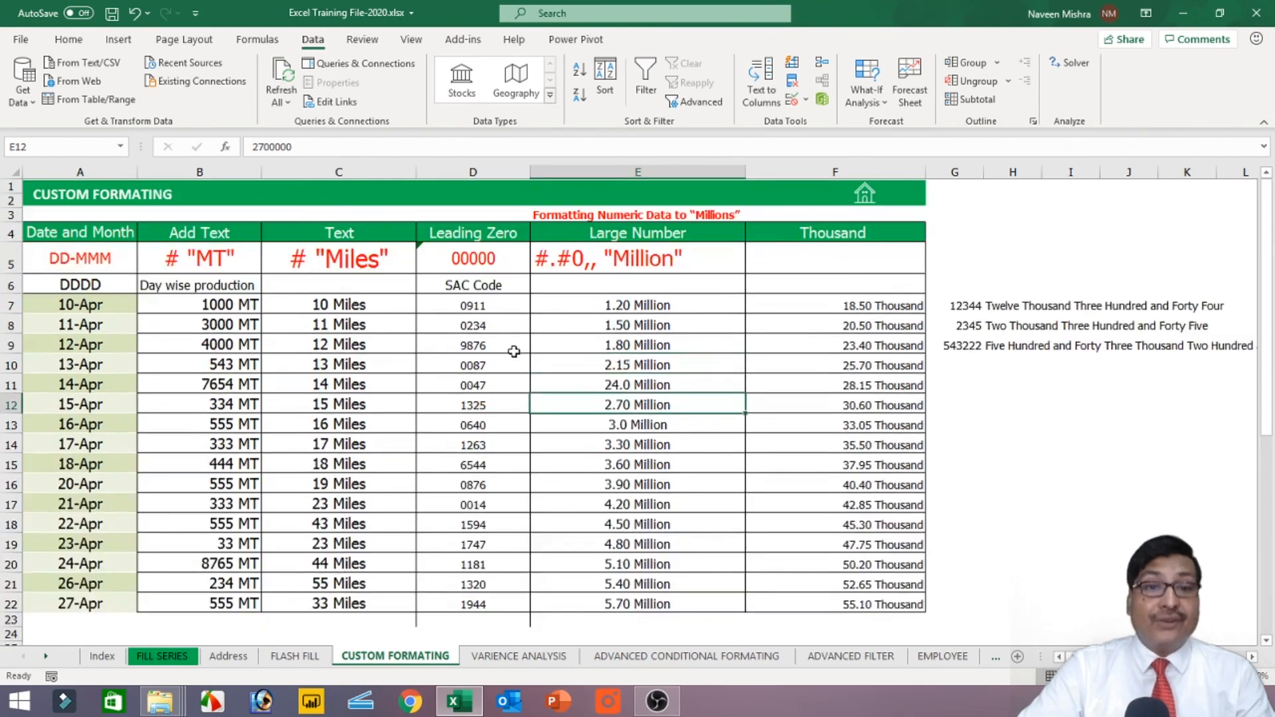